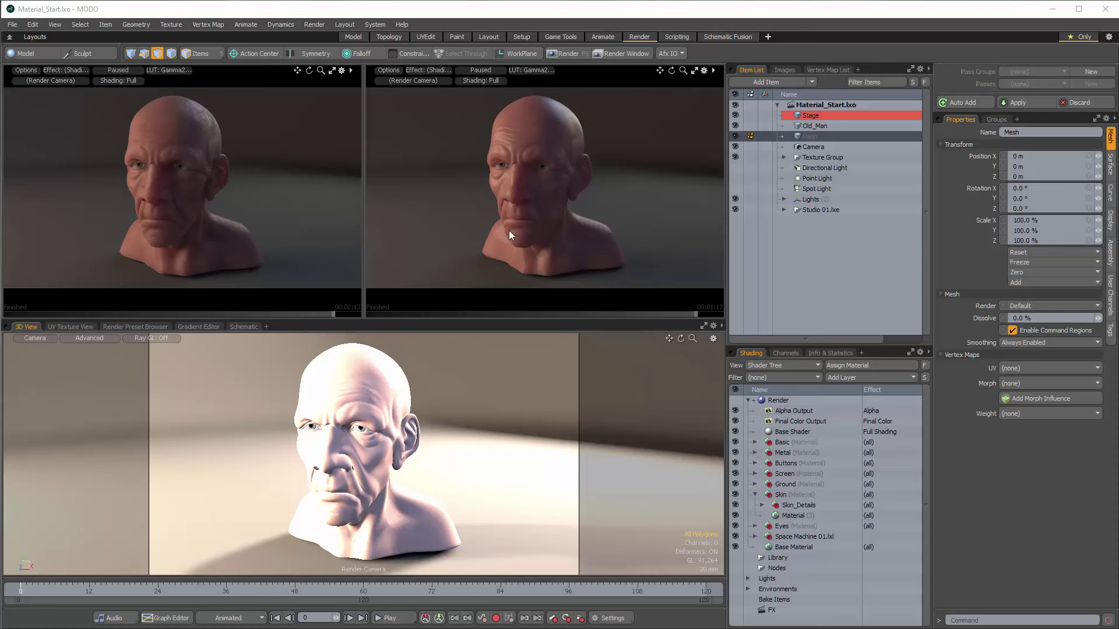
Review the Skin material's reflection and subsurface scattering settings and the texture layers inside its Skin_Details group
left_click(794, 517)
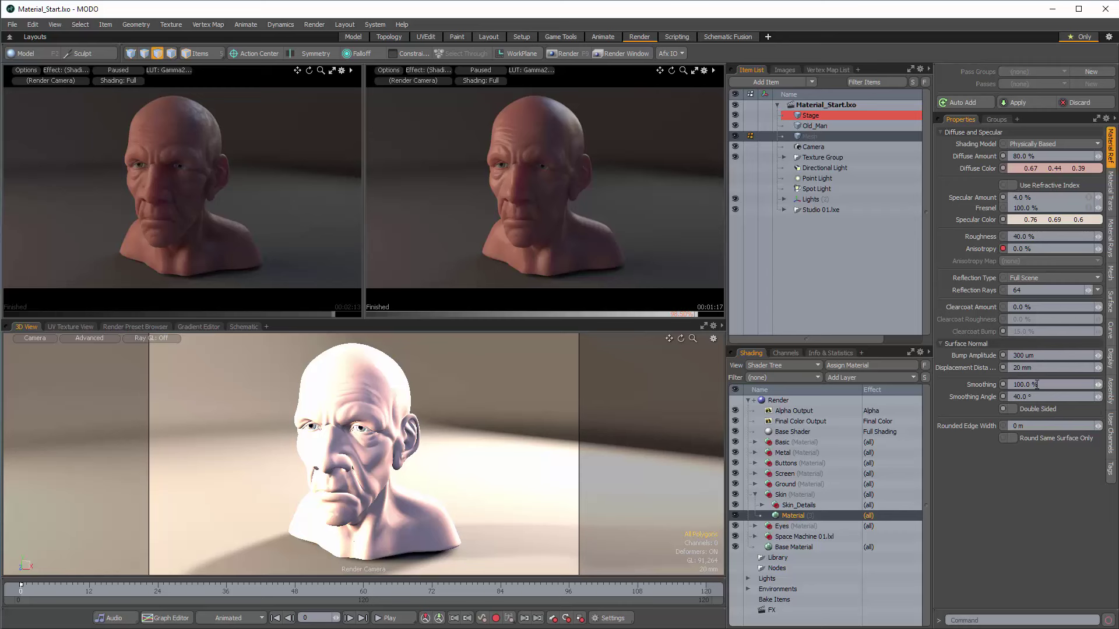
left_click(1109, 195)
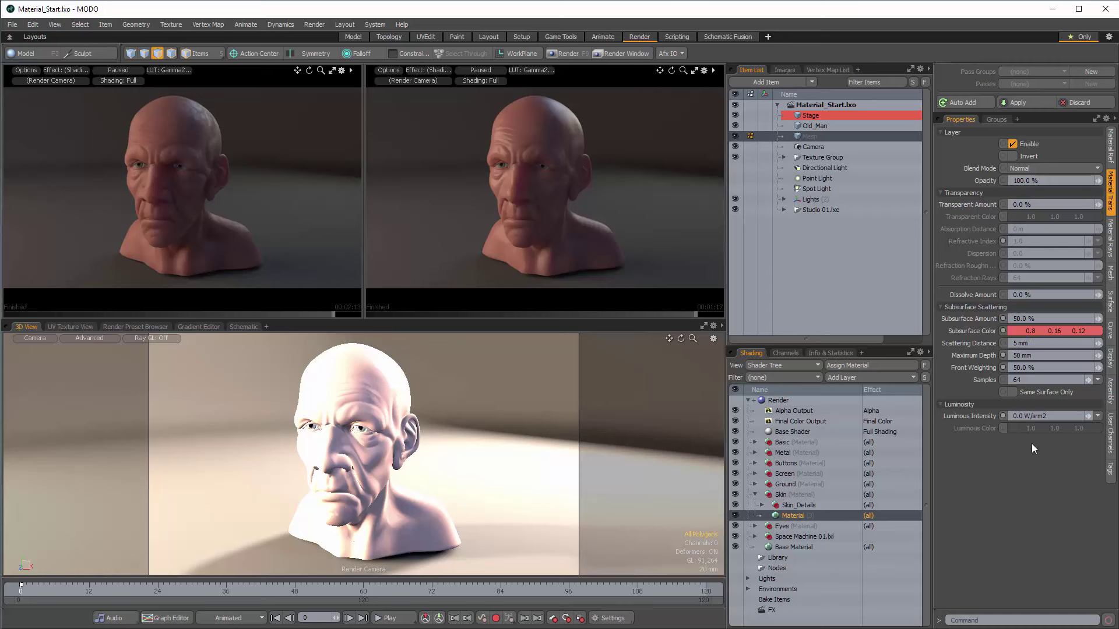
left_click(1111, 149)
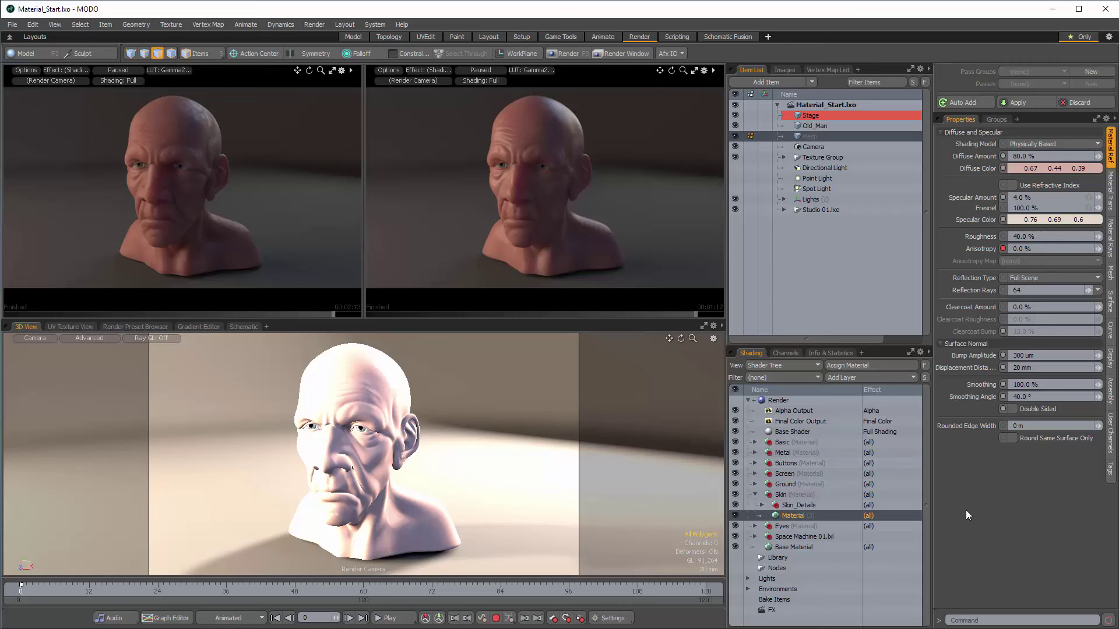
left_click(761, 506)
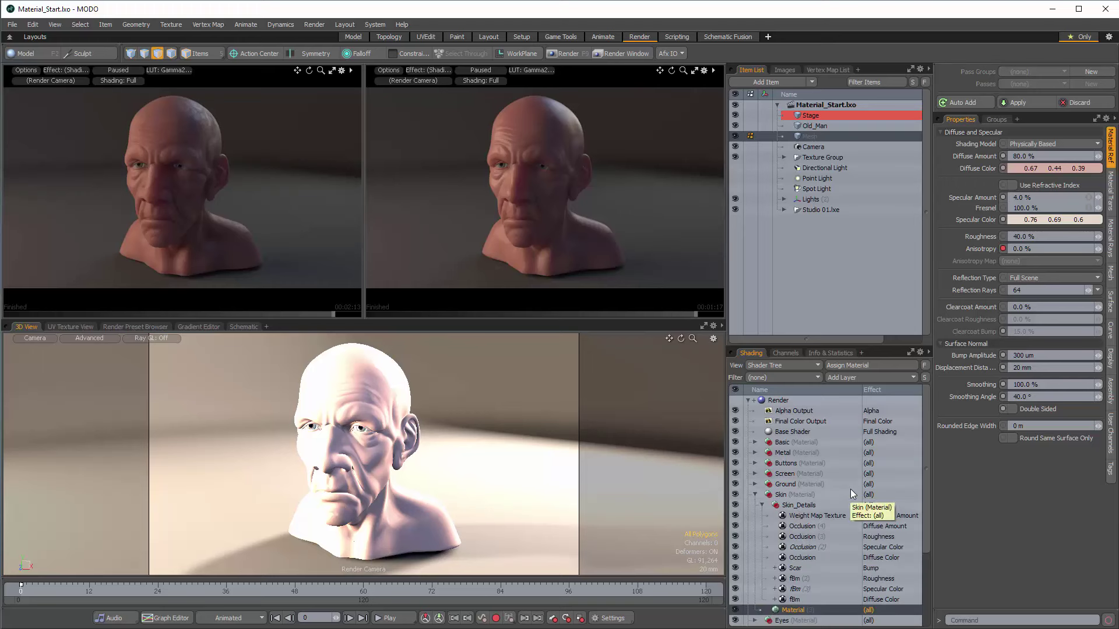
scroll(819, 477, "down", 1)
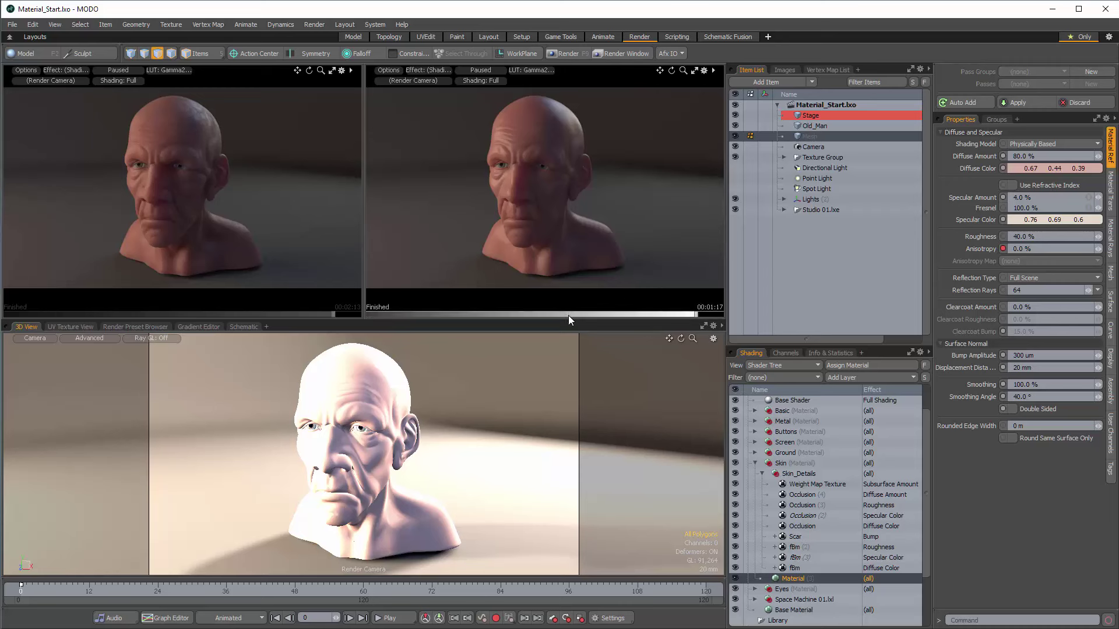
mouse_move(568, 316)
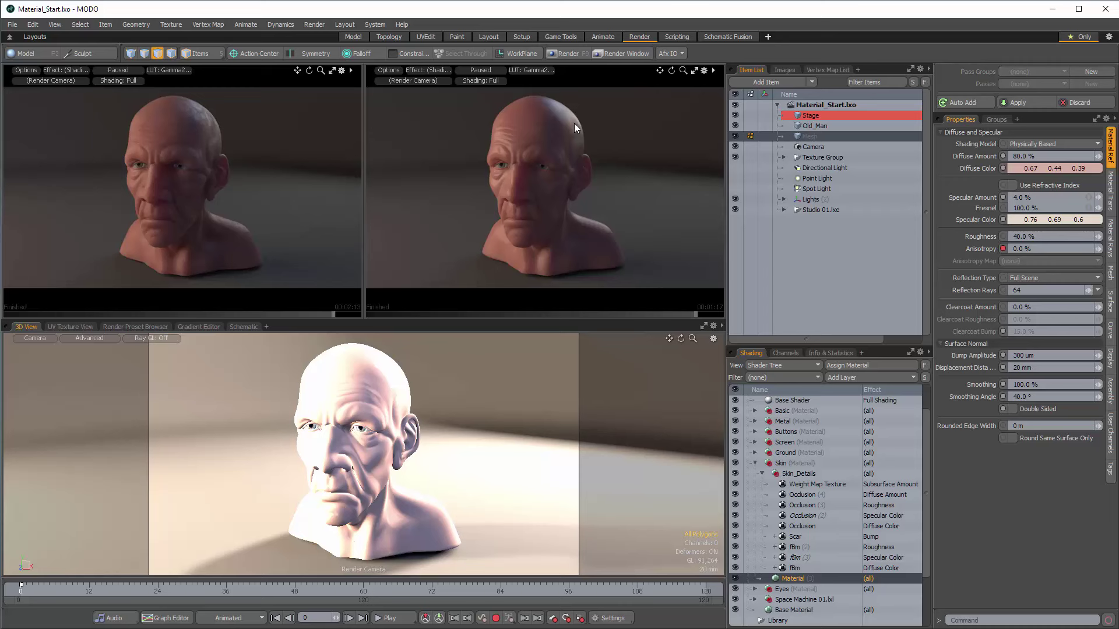
Collapse and disable the Skin_Details group, and hide the Lights group in the scene
left_click(762, 474)
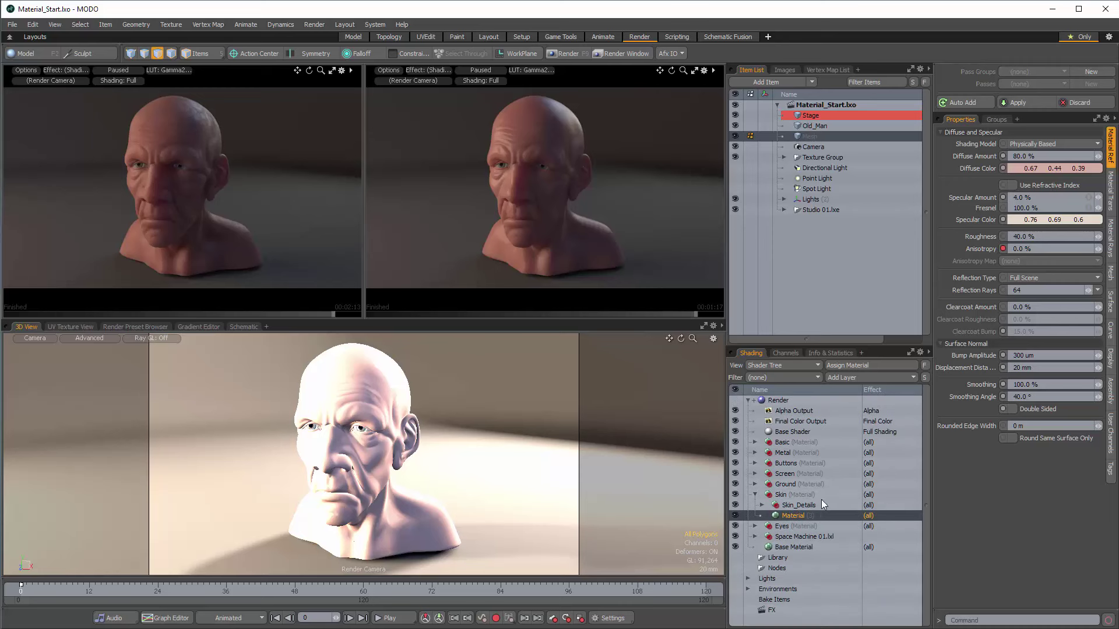
left_click(735, 505)
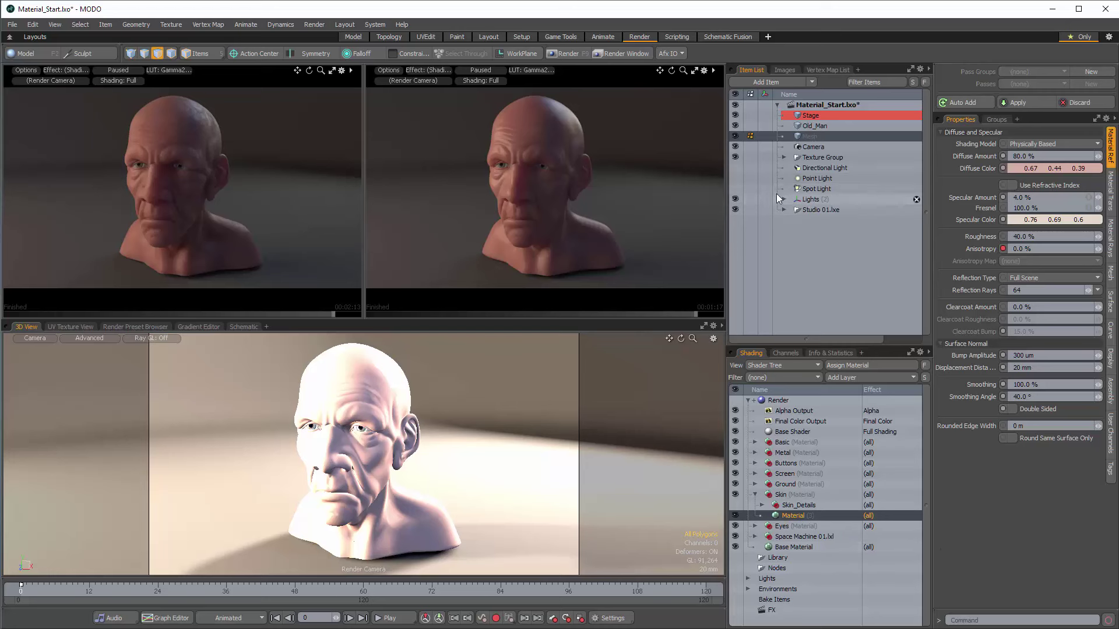
left_click(735, 200)
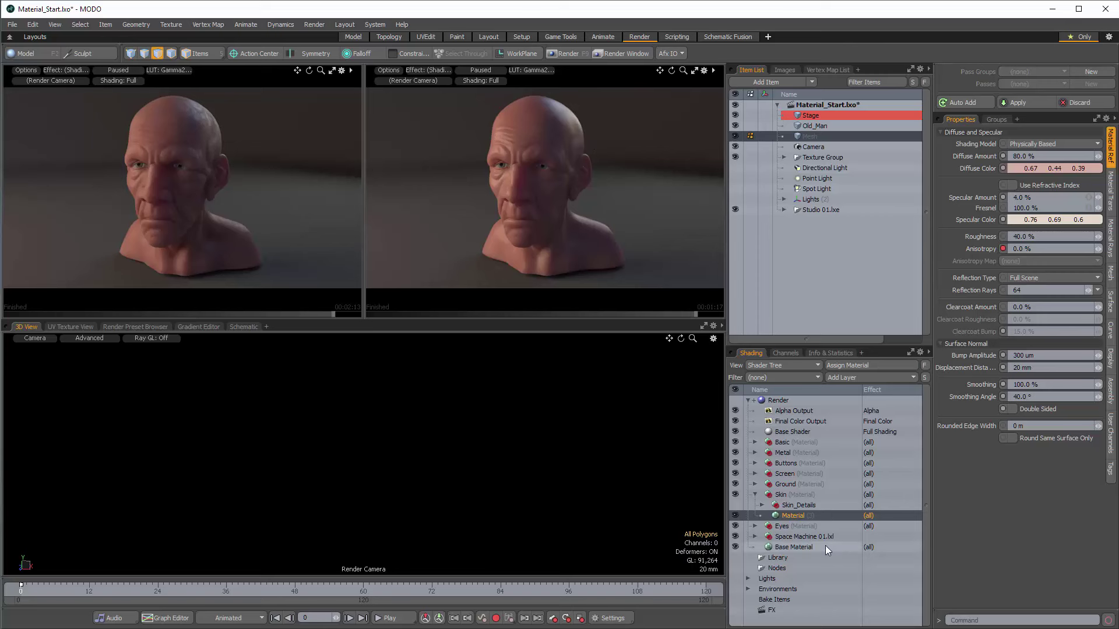
View the Environment's hdr_studio image and disable the black Constant layer above it
left_click(748, 589)
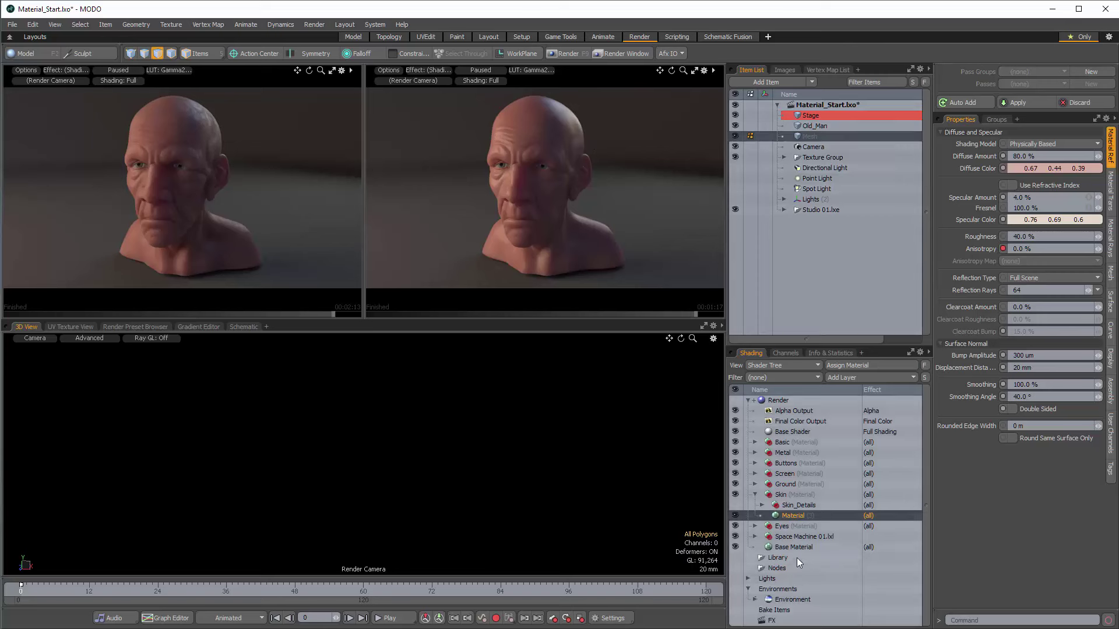
left_click(755, 599)
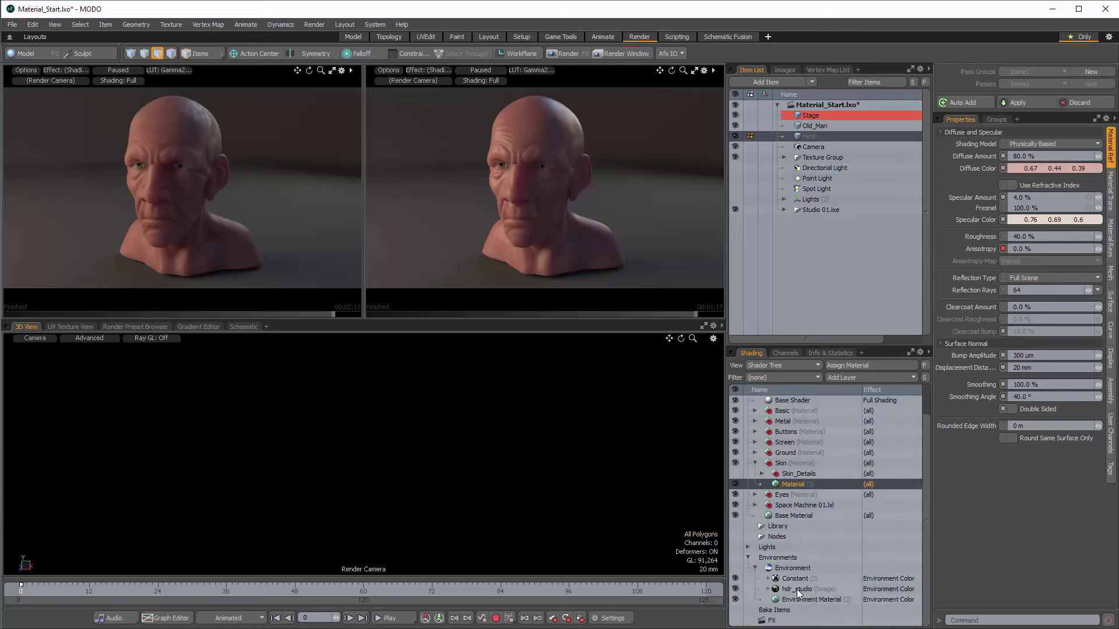
double_click(798, 589)
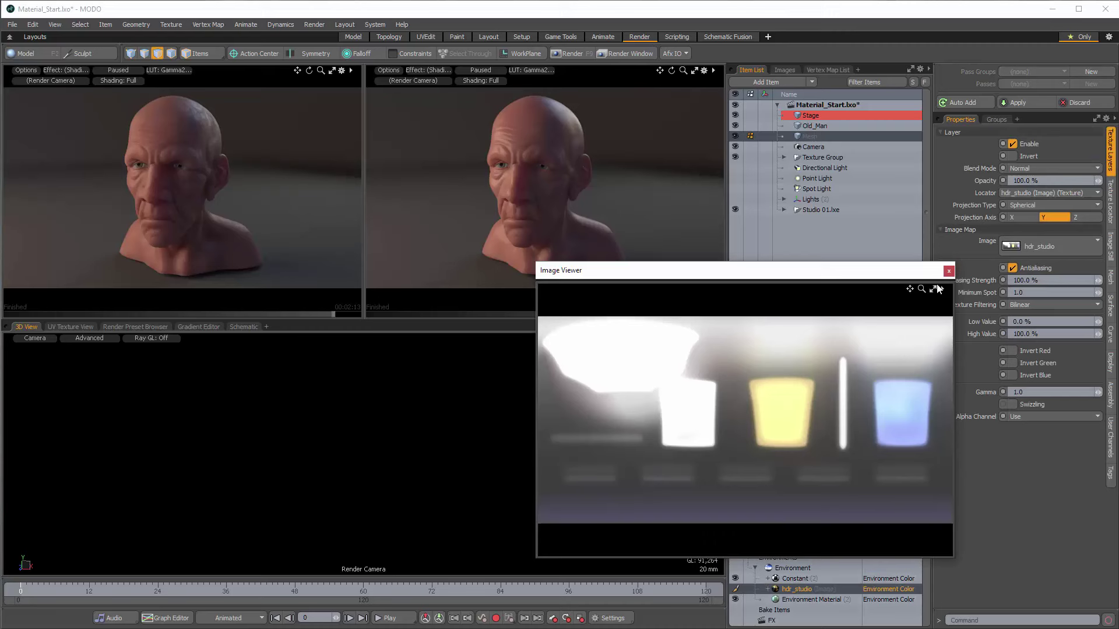
left_click(949, 270)
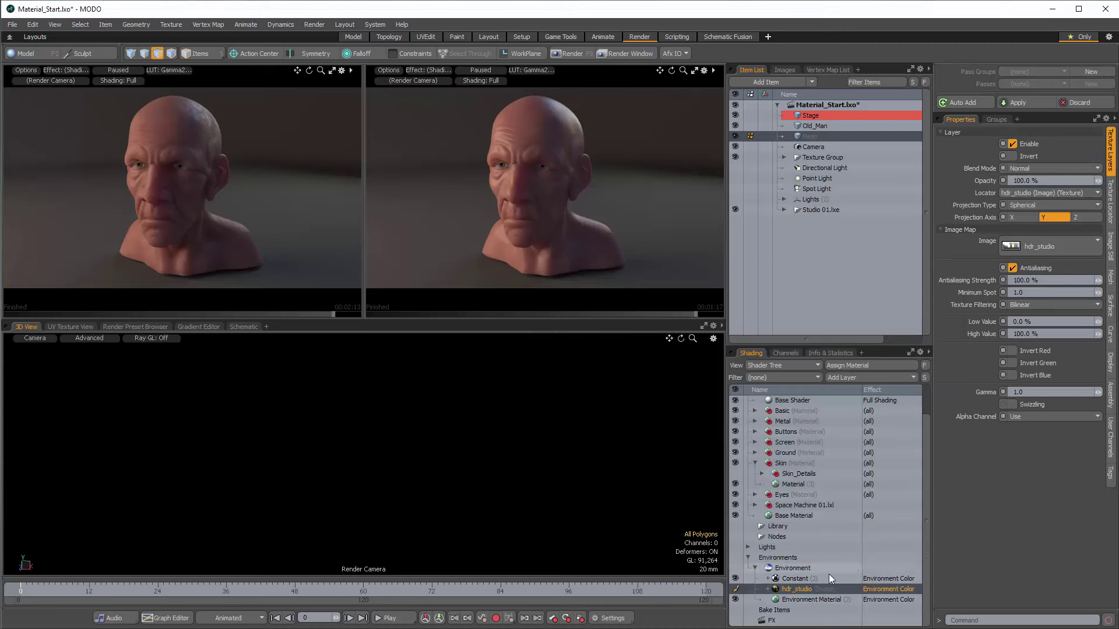
left_click(796, 580)
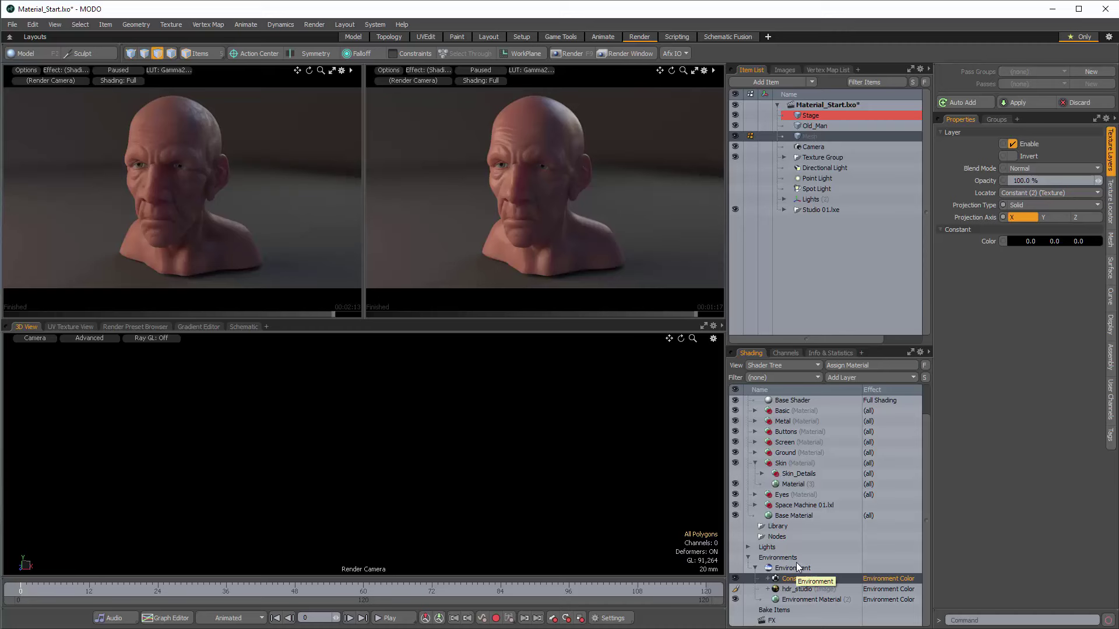
left_click(735, 578)
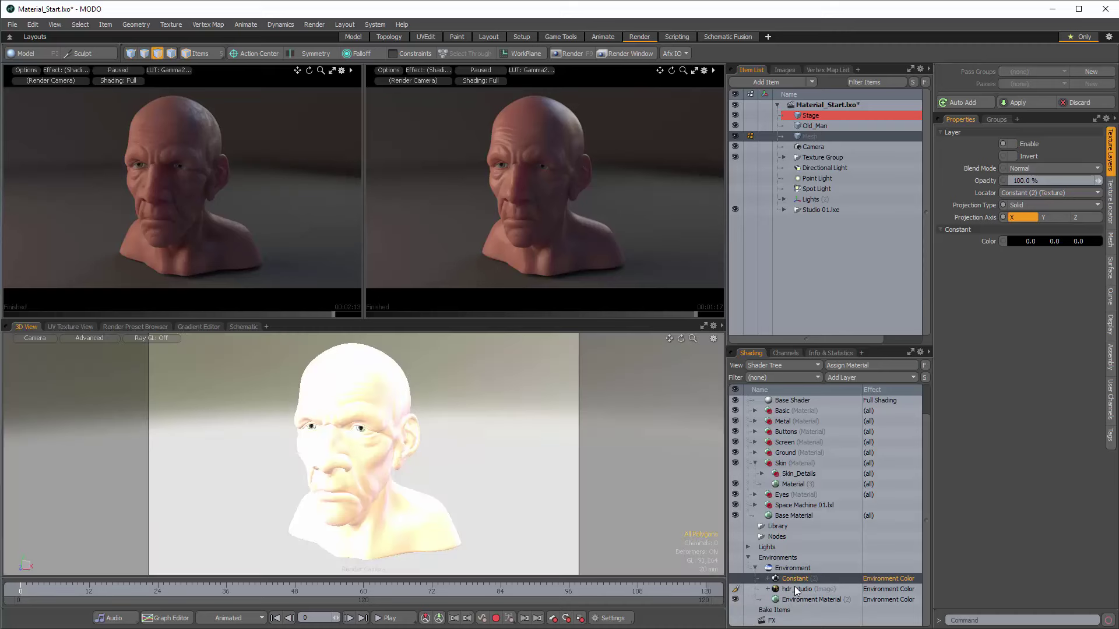
Inspect the properties of the hdr_studio layer, the Environment and the Final Color Output
left_click(797, 590)
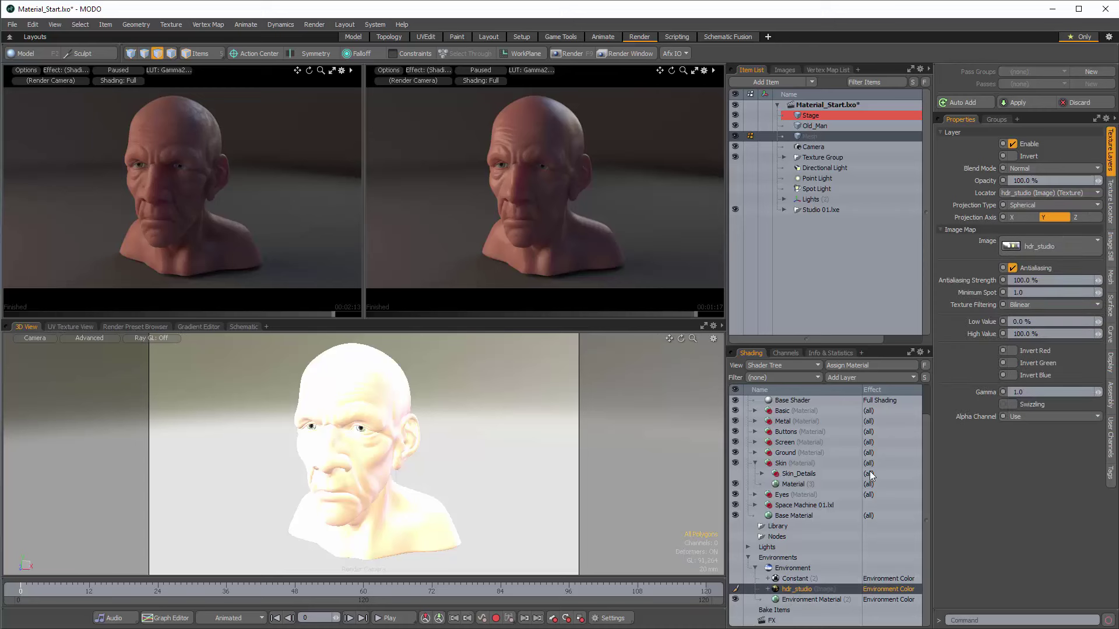
left_click(792, 568)
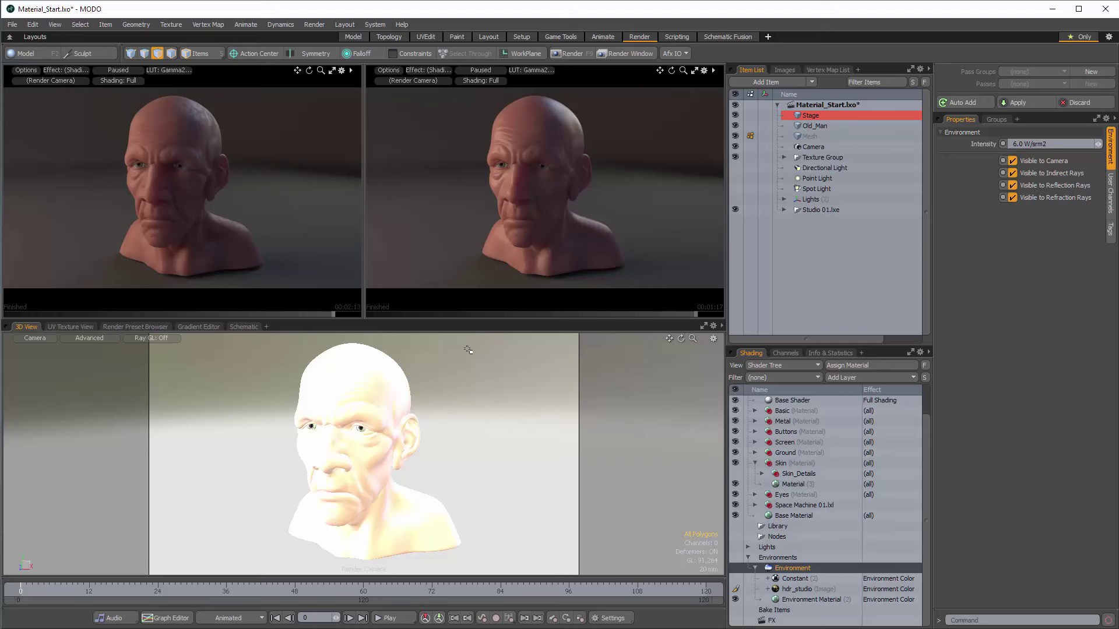
scroll(801, 425, "up", 1)
left_click(801, 421)
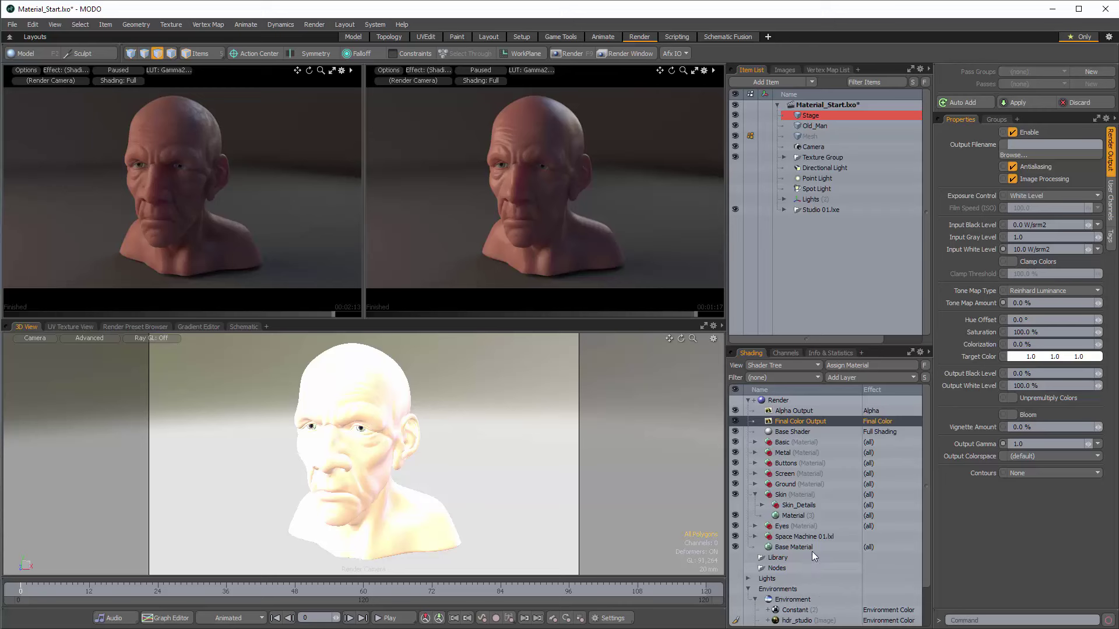
scroll(831, 545, "down", 1)
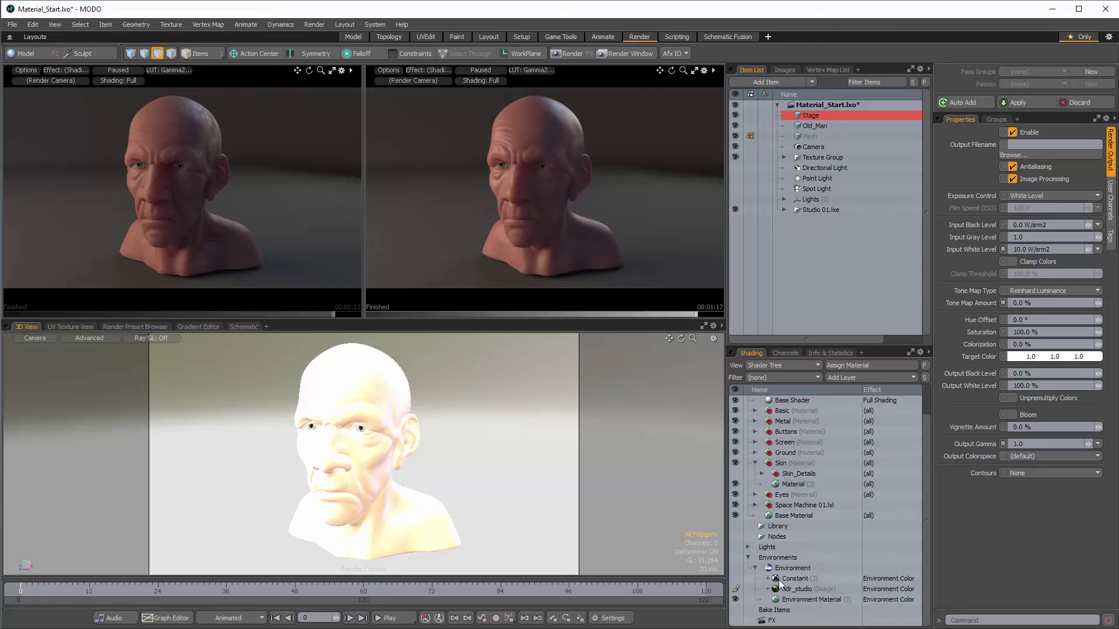
Update the second preview render with the new lighting, select the base Skin material, and pause that preview
left_click(480, 70)
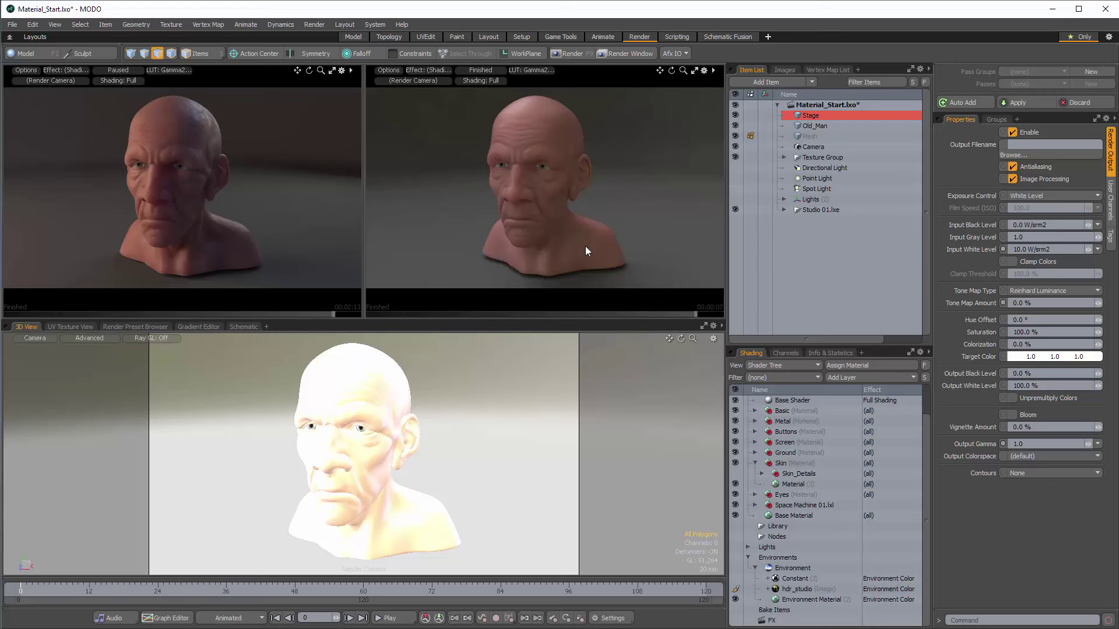
left_click(798, 488)
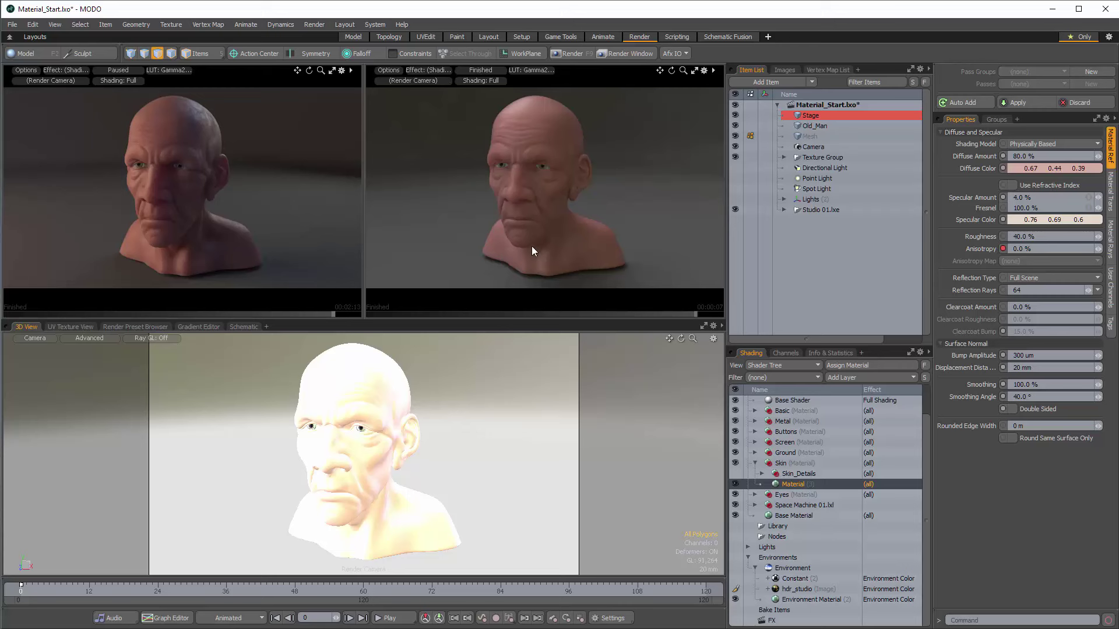
left_click(478, 71)
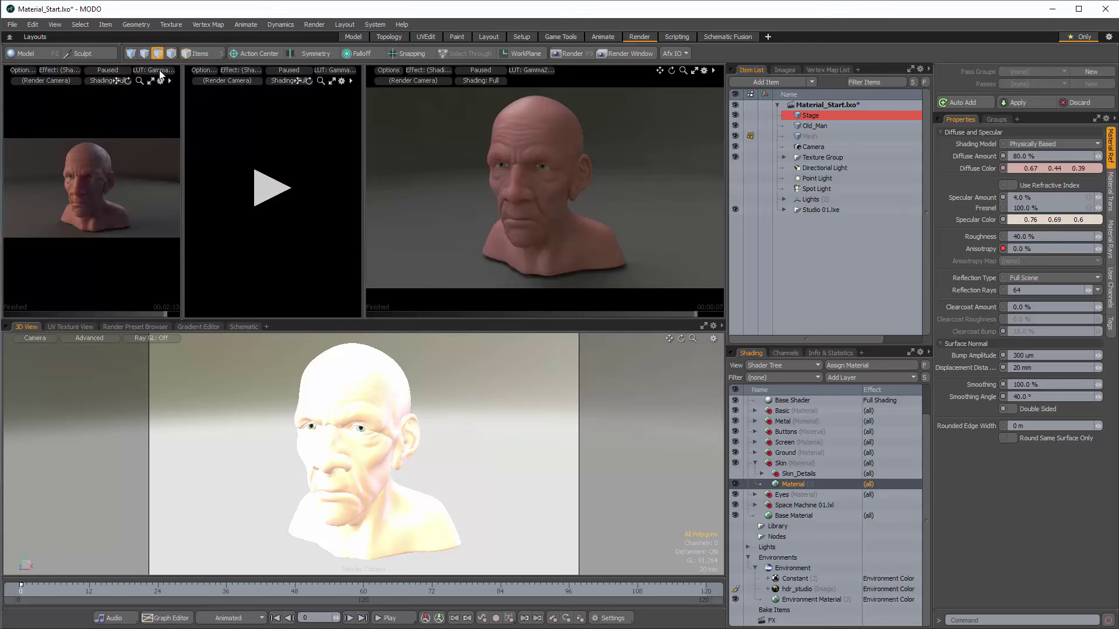
Delete the extra split preview viewport and resume rendering in the first preview
right_click(160, 70)
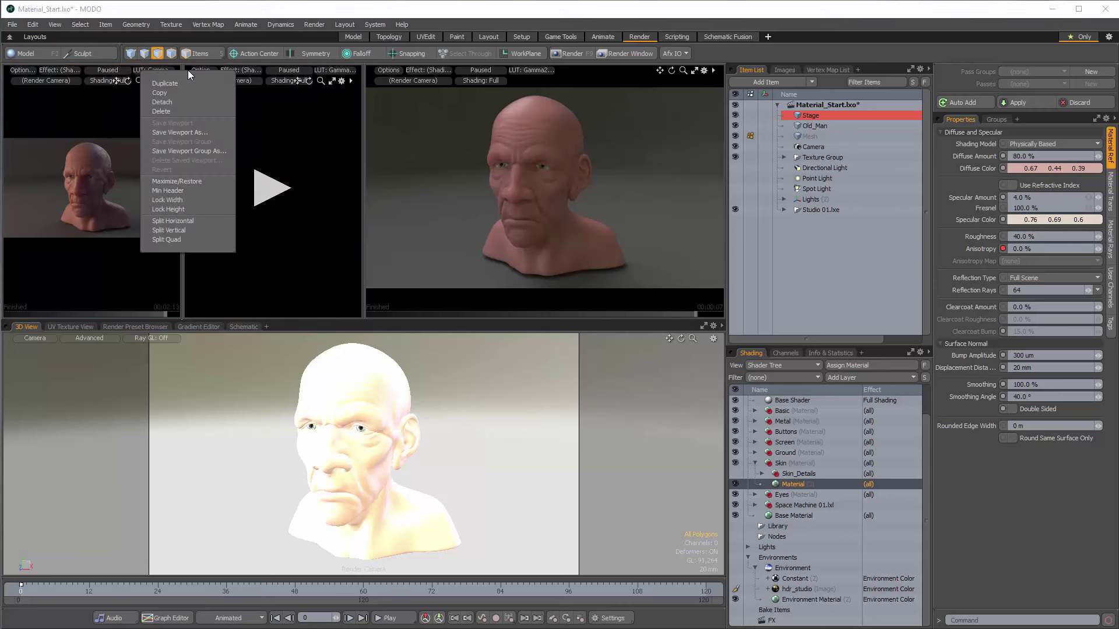
left_click(172, 109)
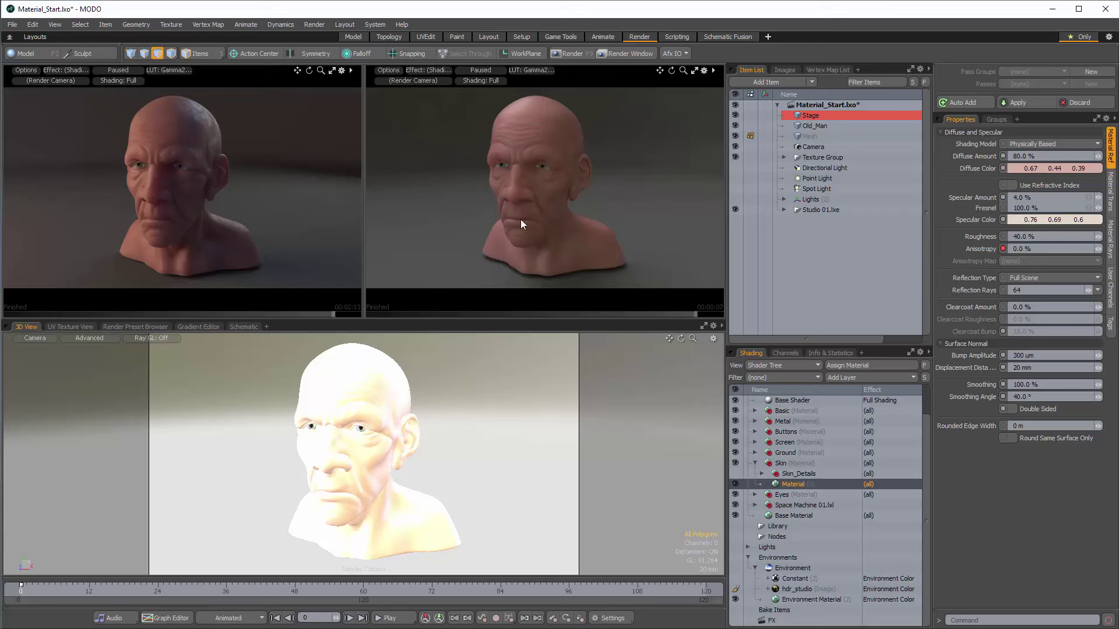
left_click(109, 70)
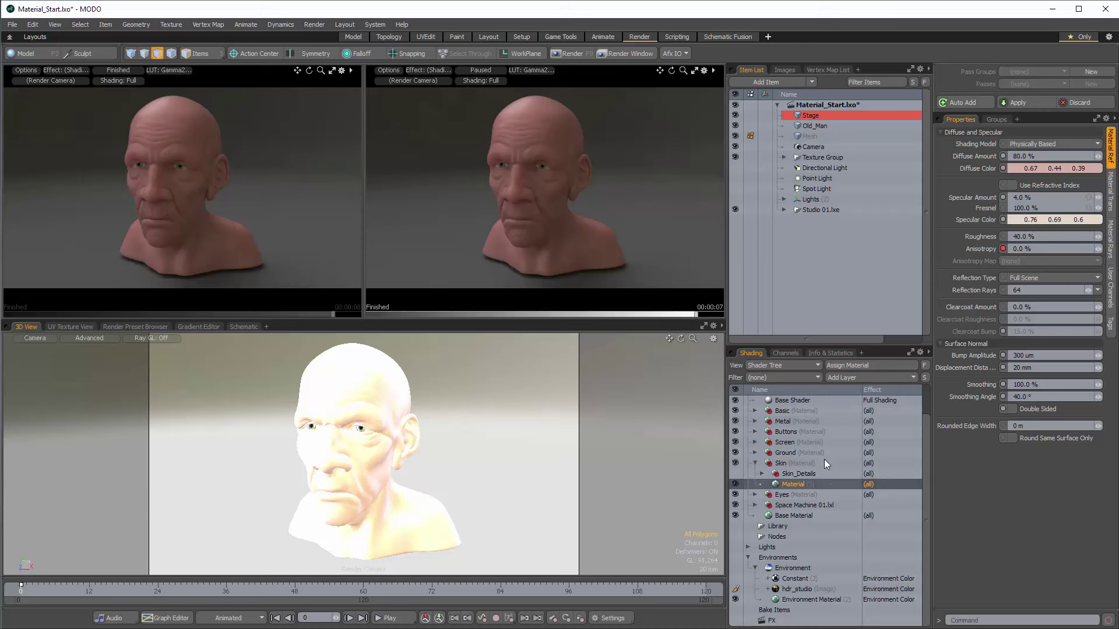
Add an Enhance:modo Organic Dirt texture layer inside the Skin material group
left_click(841, 380)
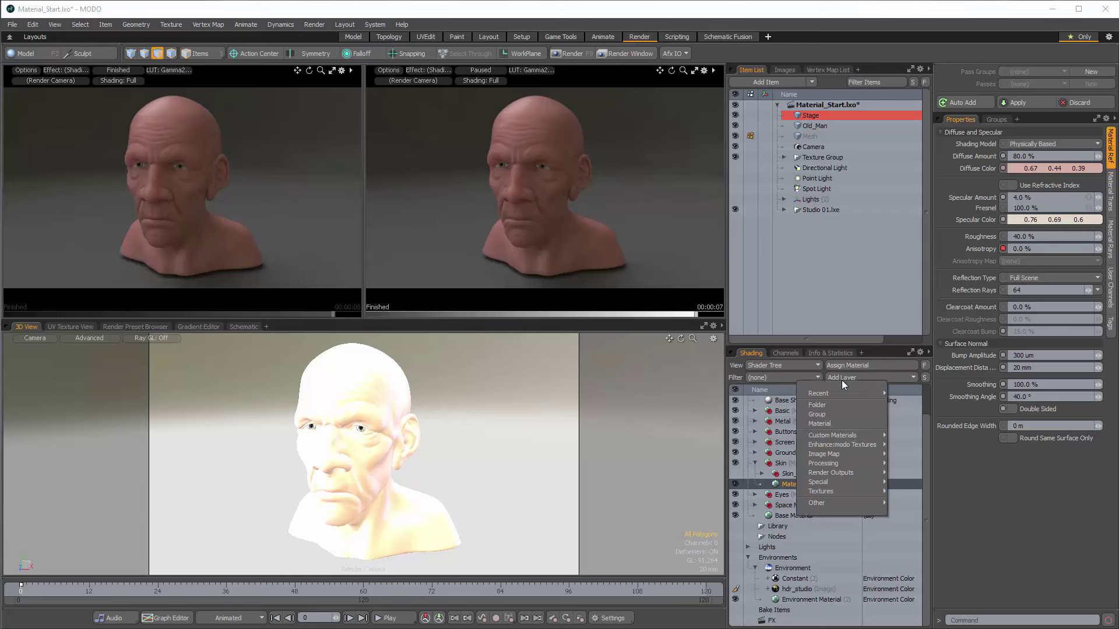
mouse_move(846, 445)
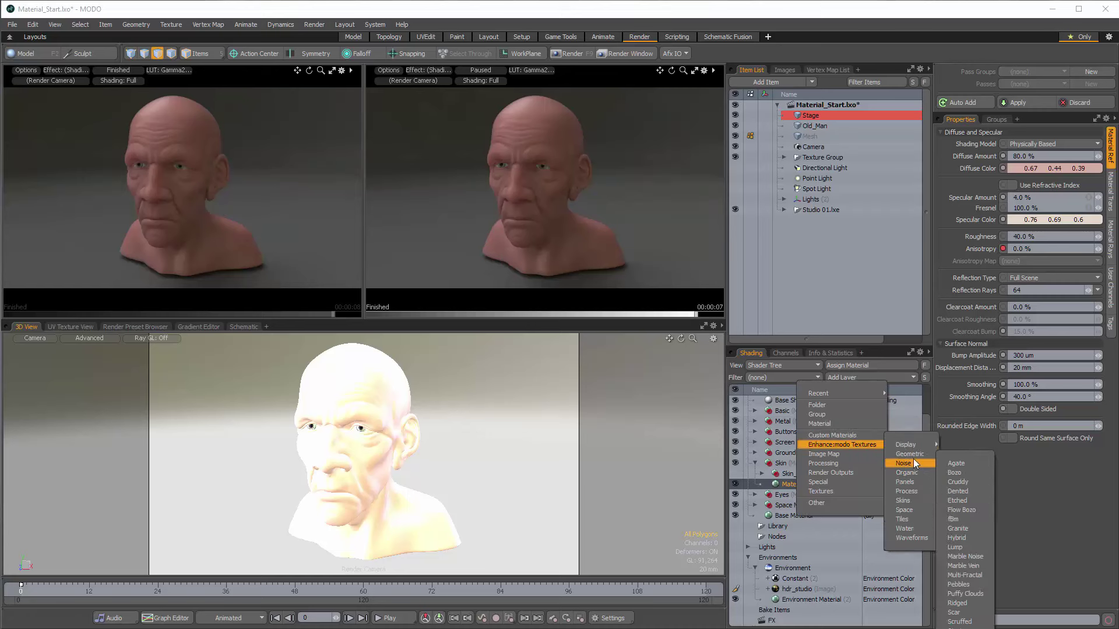
mouse_move(915, 473)
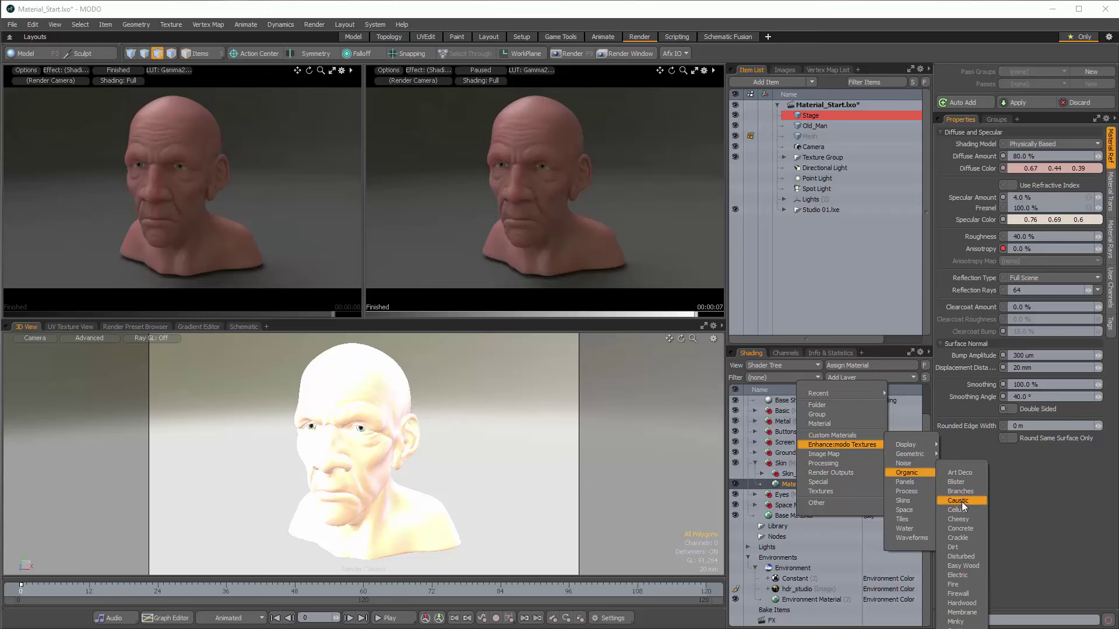
left_click(971, 548)
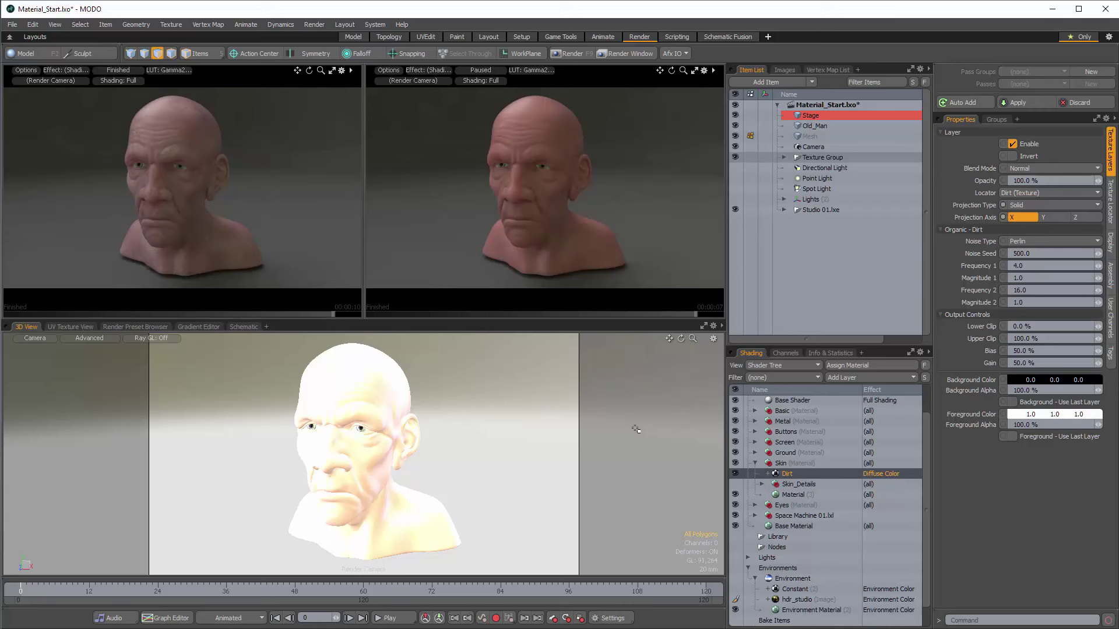
Add a new Material layer to the Skin group and set its Specular Amount and Fresnel to 0%
left_click(873, 380)
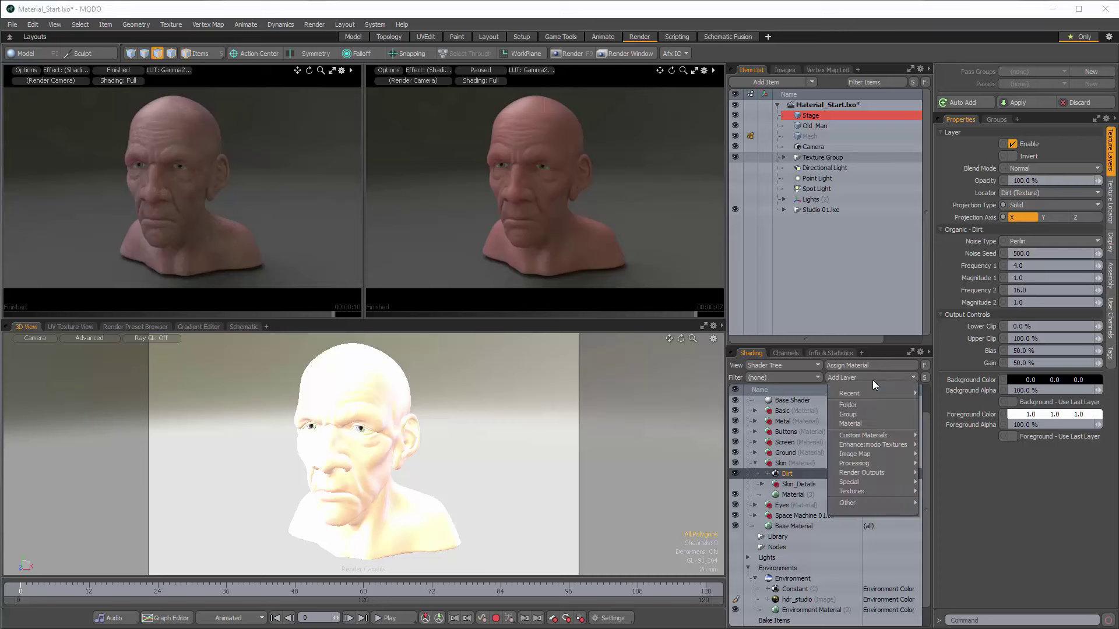
left_click(870, 422)
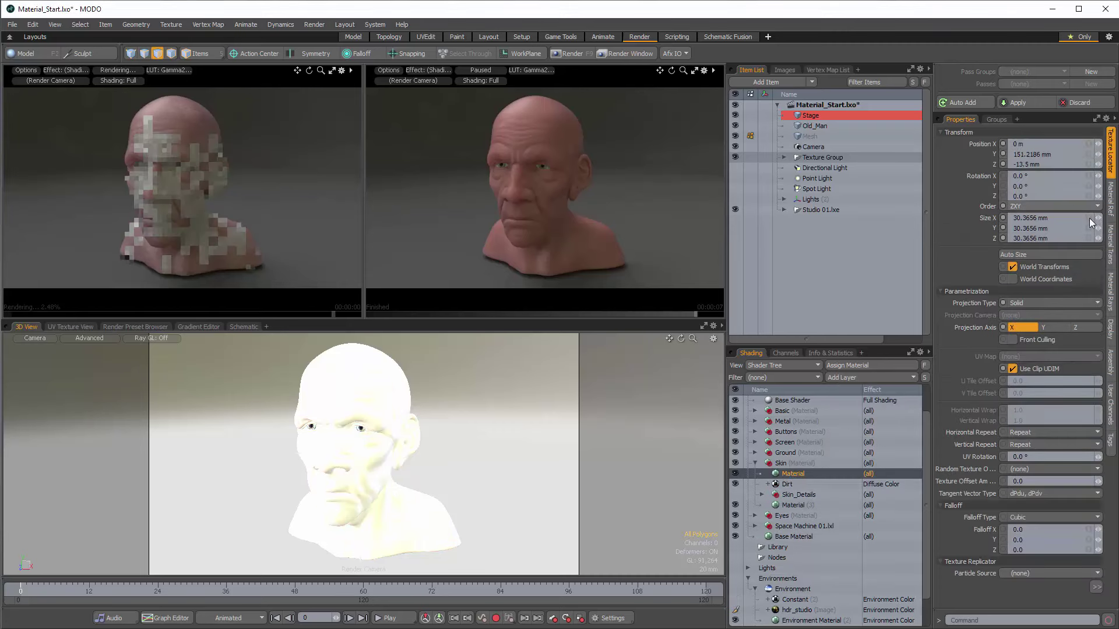
left_click(1110, 198)
left_click(1026, 199)
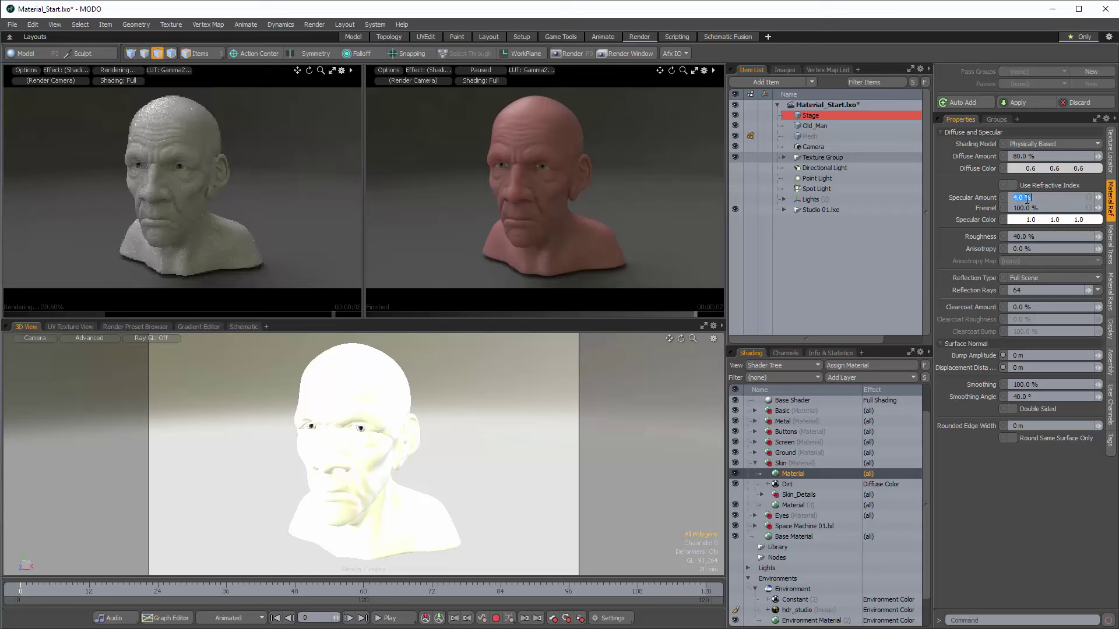
type("0")
key("Tab")
type("0")
key("Tab")
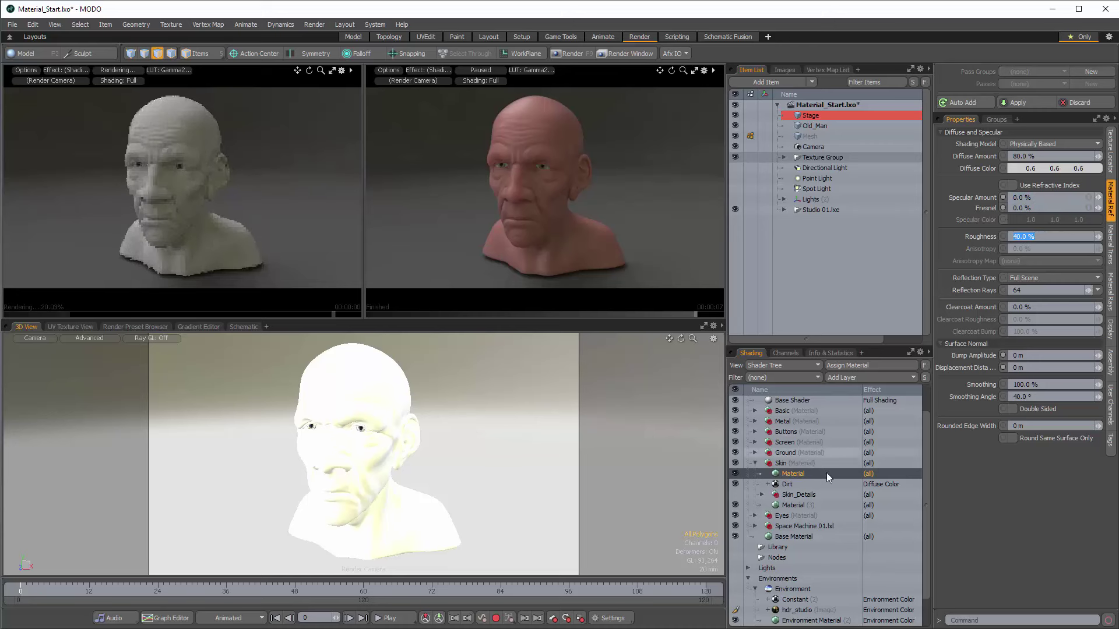
Move the new Material directly below the Dirt layer and select the Dirt layer
left_click_drag(793, 471, 793, 491)
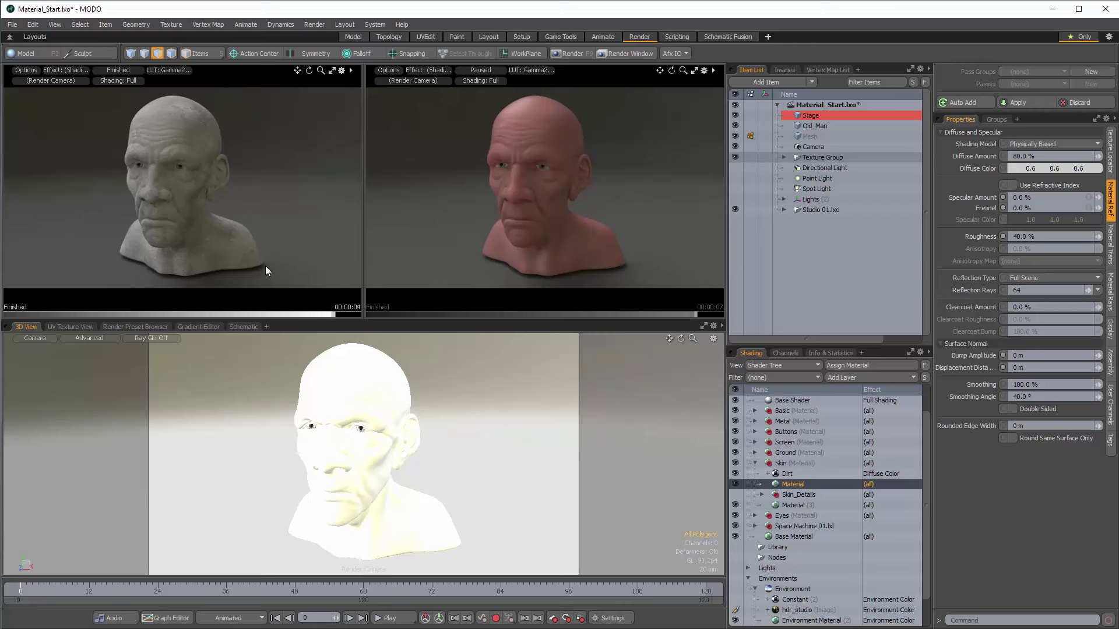
left_click(787, 473)
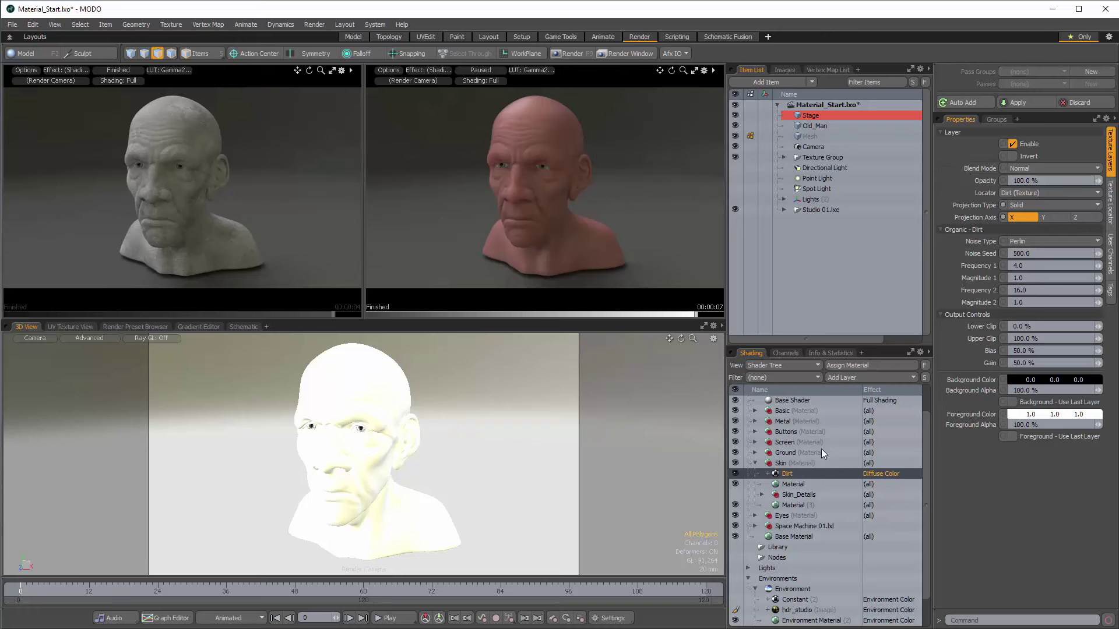
Set the diffuse color of the Material directly below Dirt to 0.6, 0.27, 0.21 and show the Dirt layer again
left_click(794, 484)
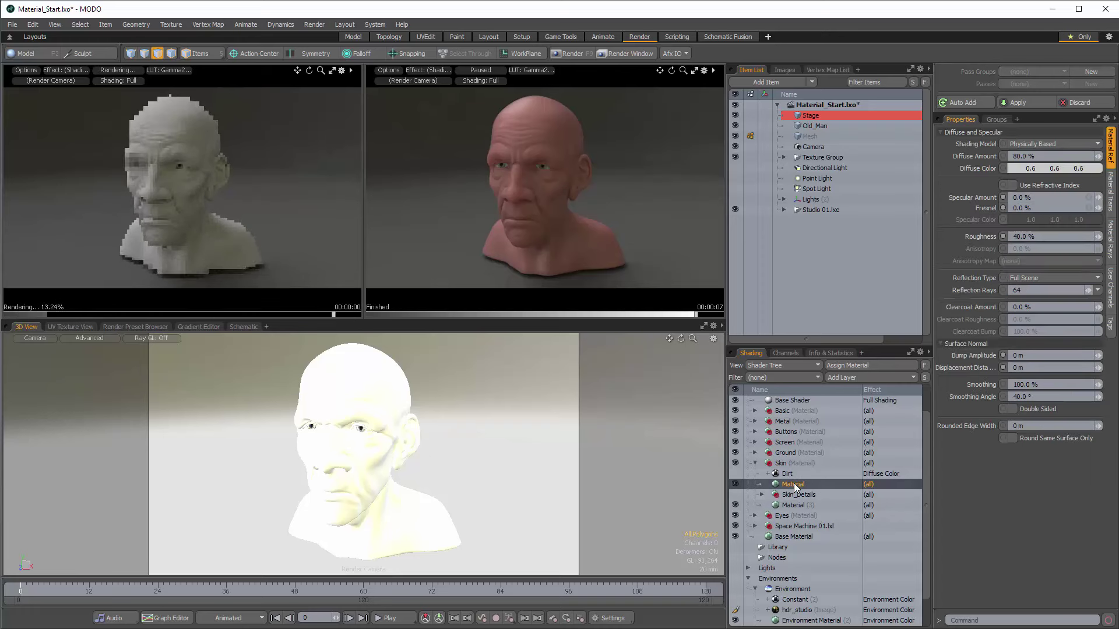
left_click(1055, 169)
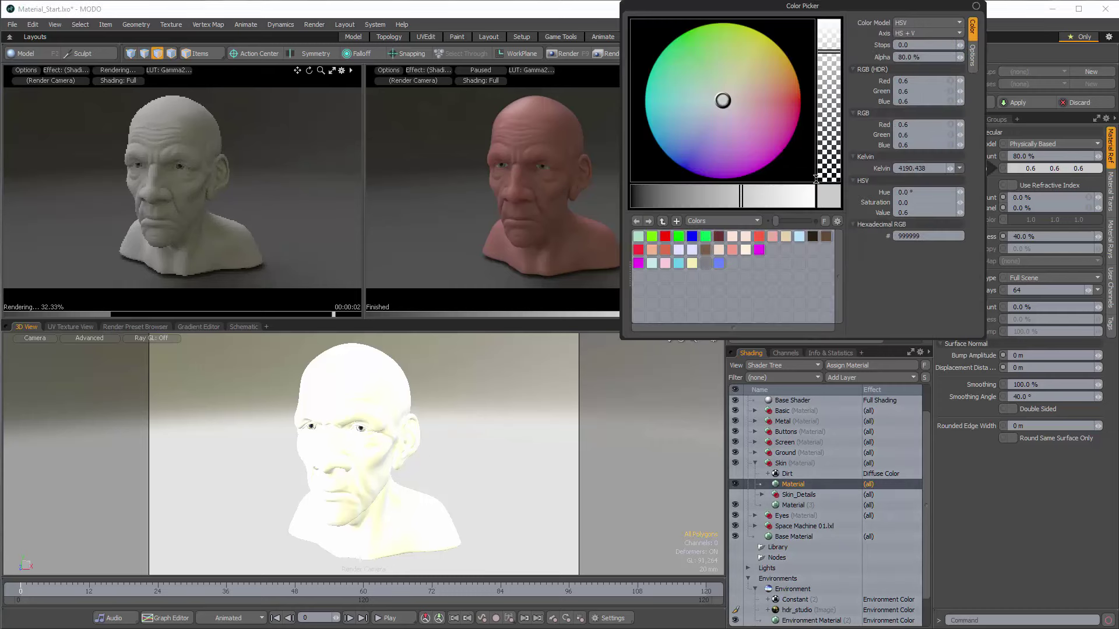
left_click(771, 88)
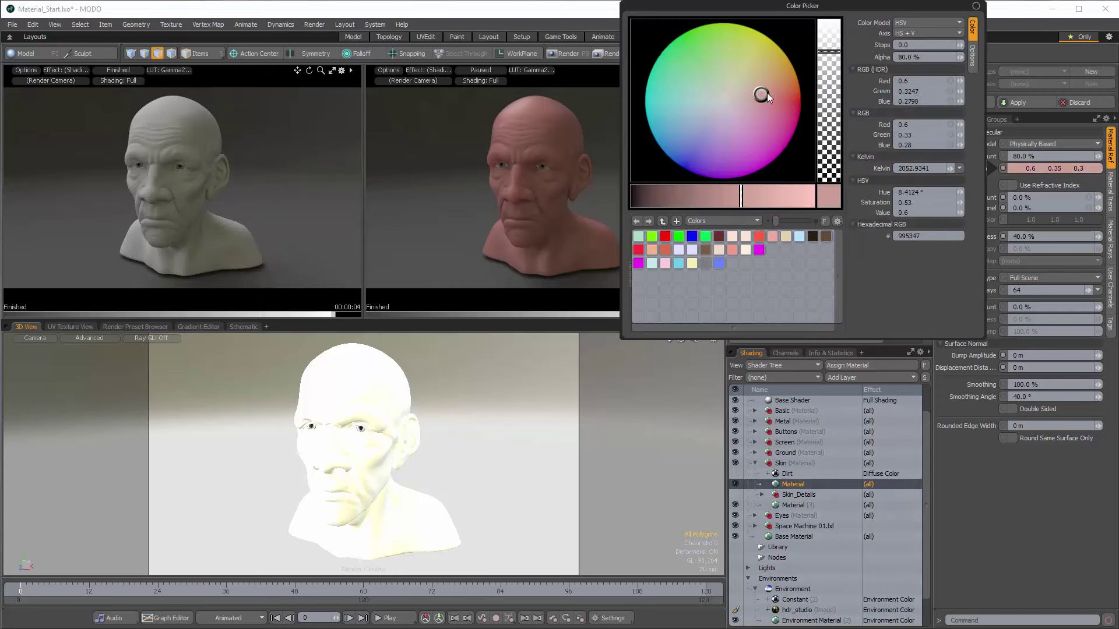
left_click_drag(773, 92, 773, 92)
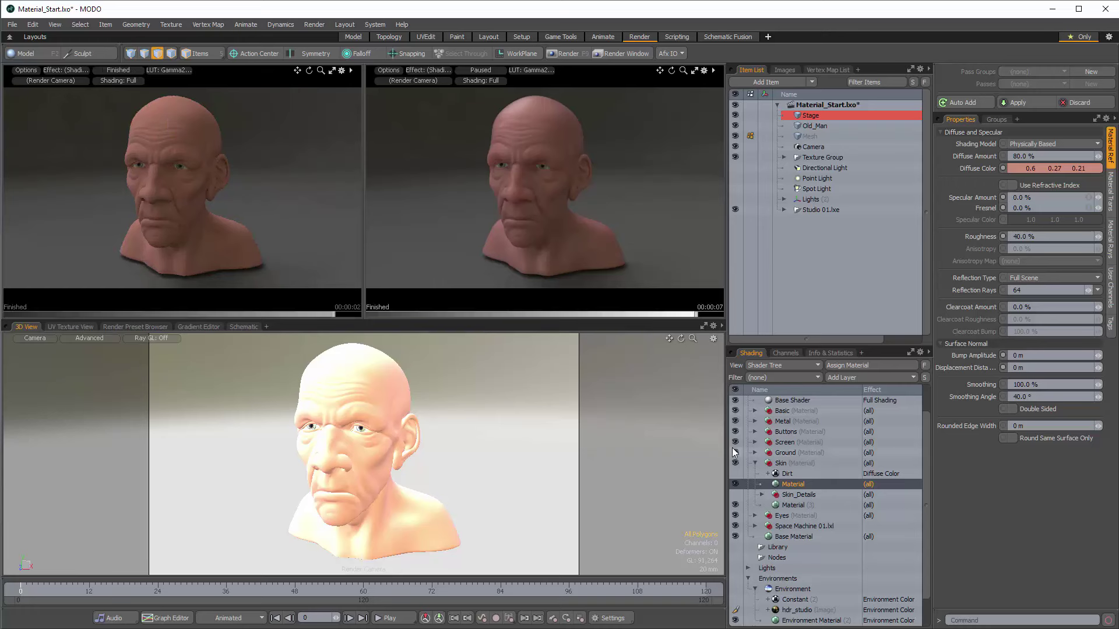
left_click(736, 473)
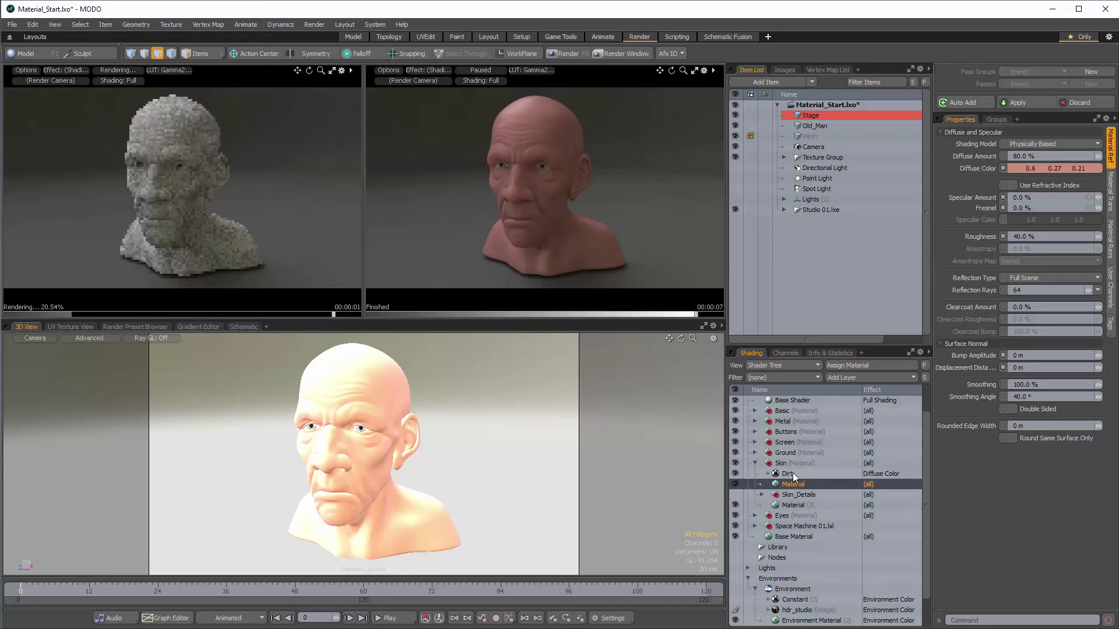
Set the Dirt layer's blend mode to Multiply and switch the layer off and on to compare the renders
left_click(791, 473)
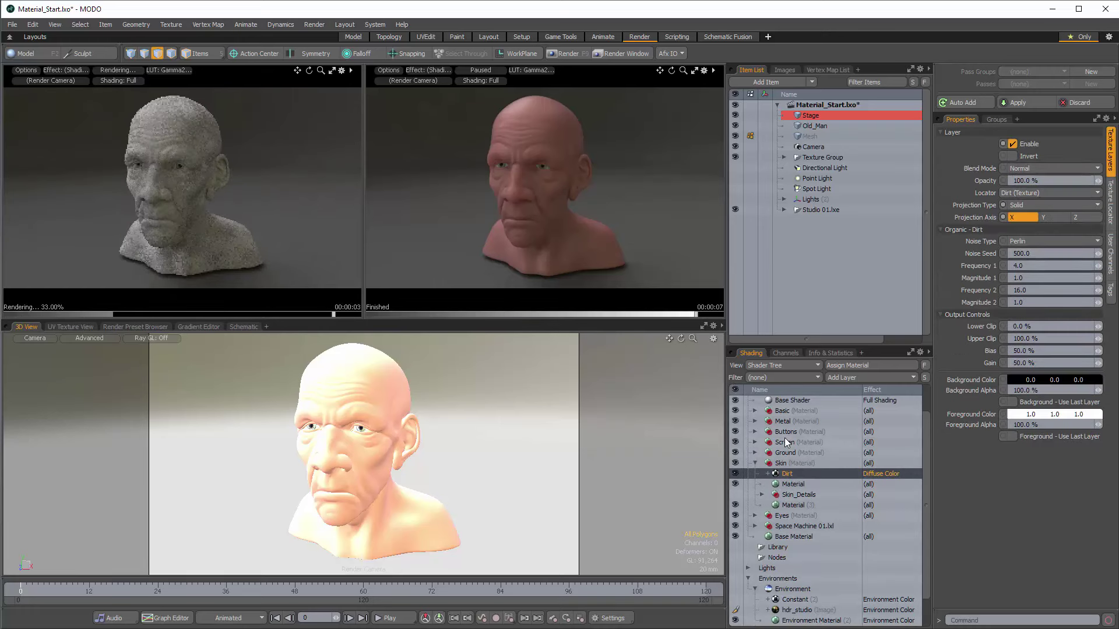
left_click(1035, 167)
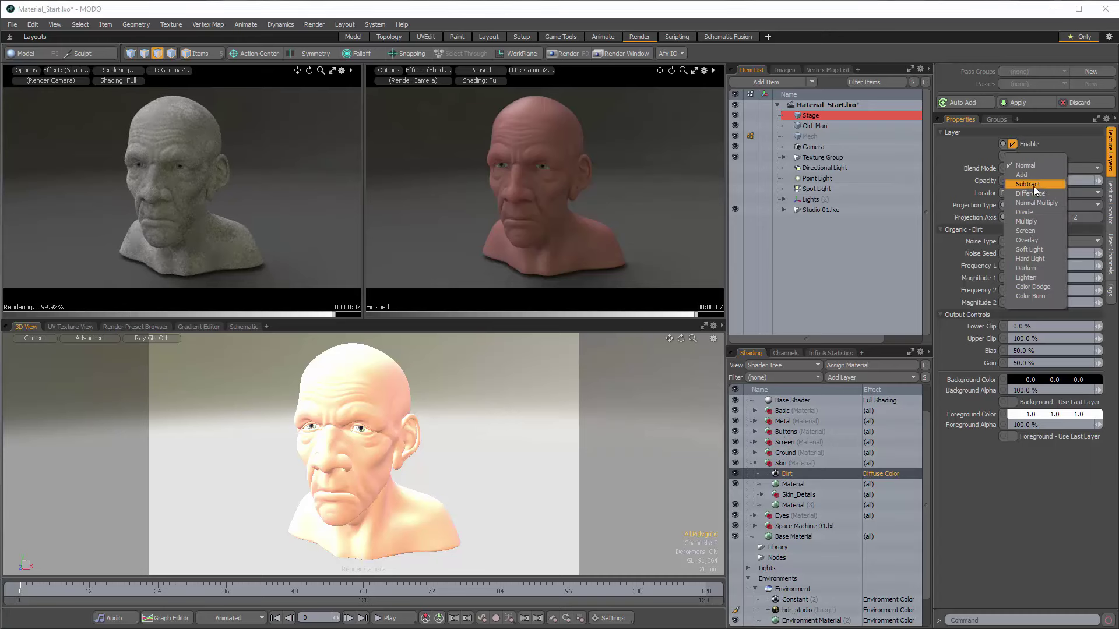
left_click(1046, 220)
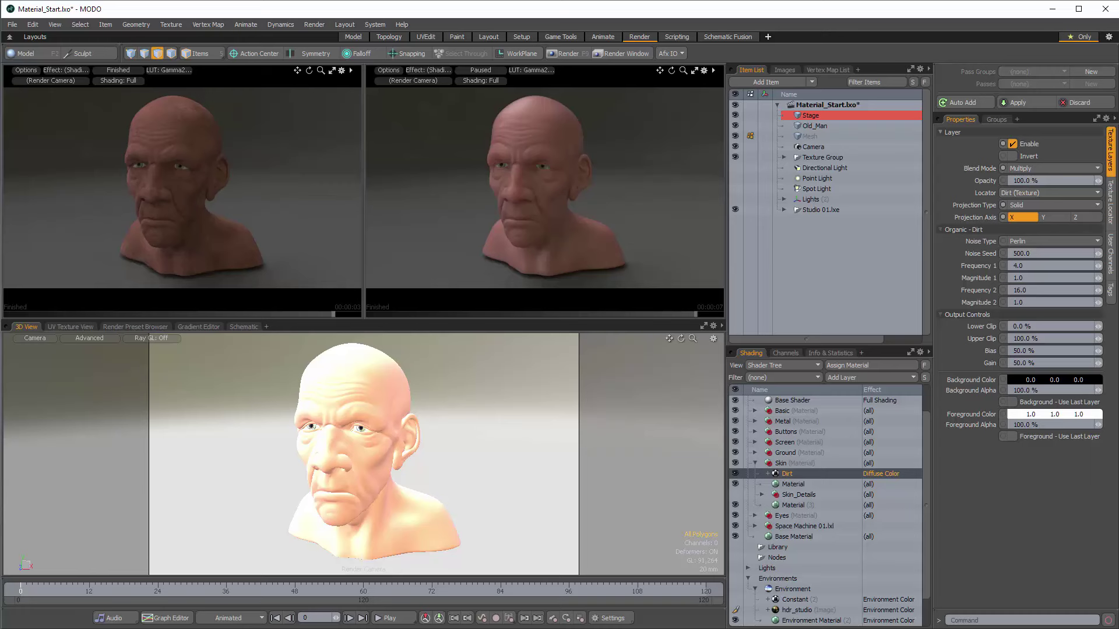
left_click(735, 473)
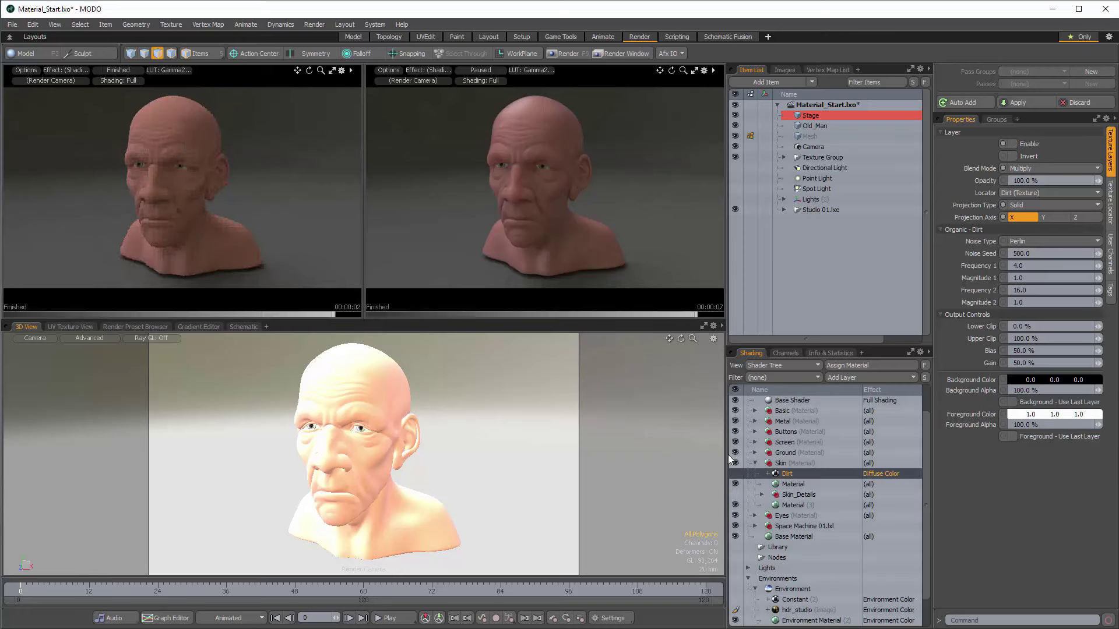
left_click(734, 473)
Try the Overlay blend mode on the Dirt layer and set it back to Normal
left_click(1021, 168)
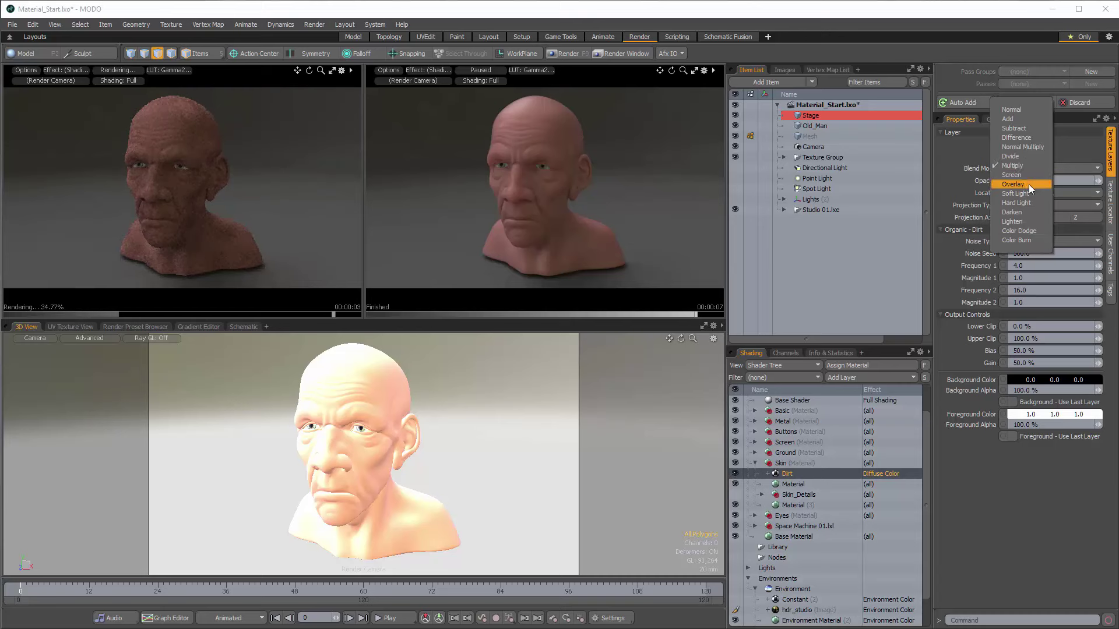
left_click(1029, 184)
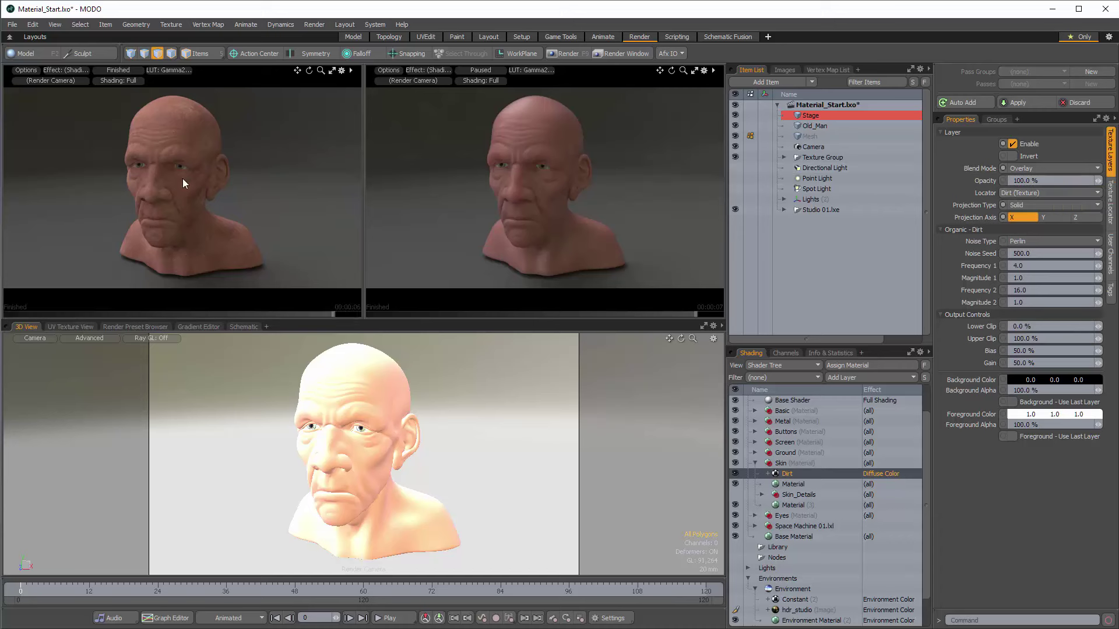
left_click(1050, 168)
left_click(1038, 92)
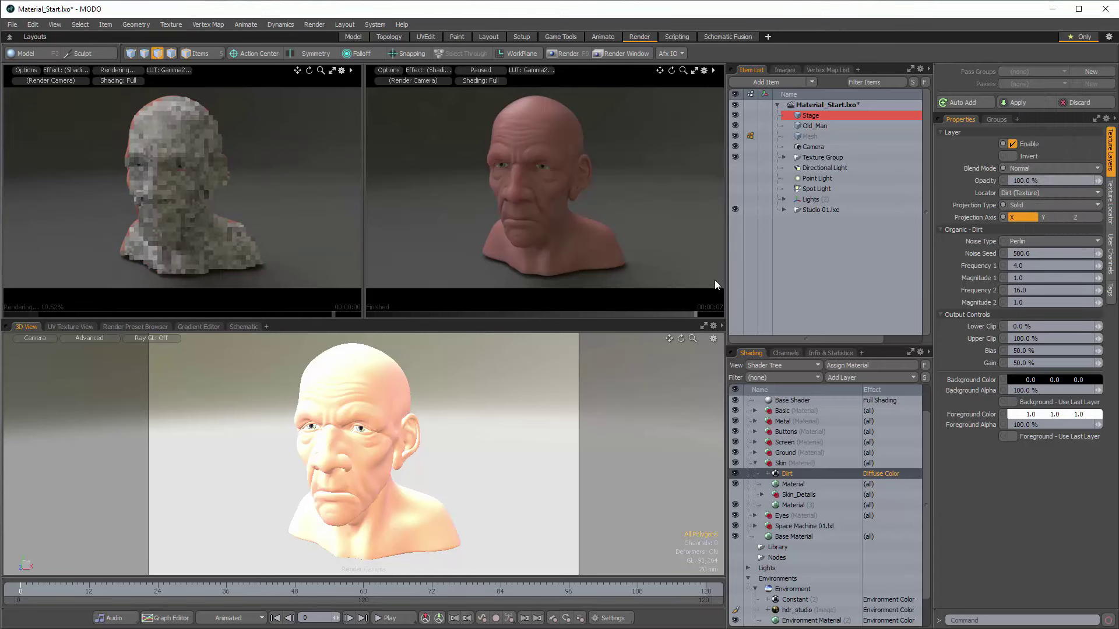
Save the diffuse color of the Material directly below Dirt as a swatch in the Color Picker
left_click(804, 483)
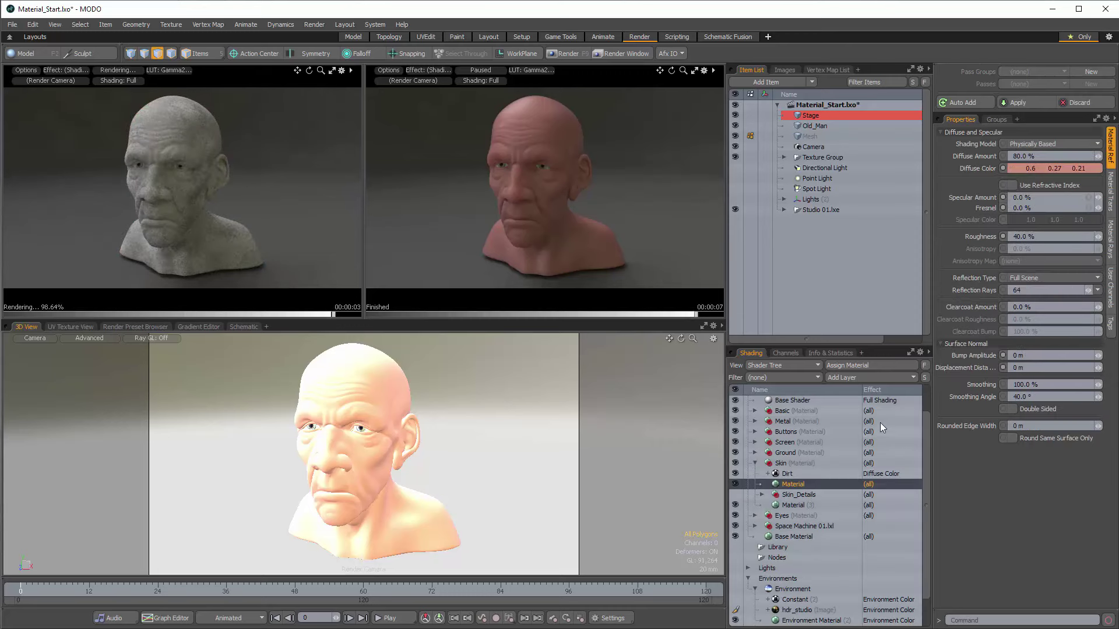
double_click(1058, 170)
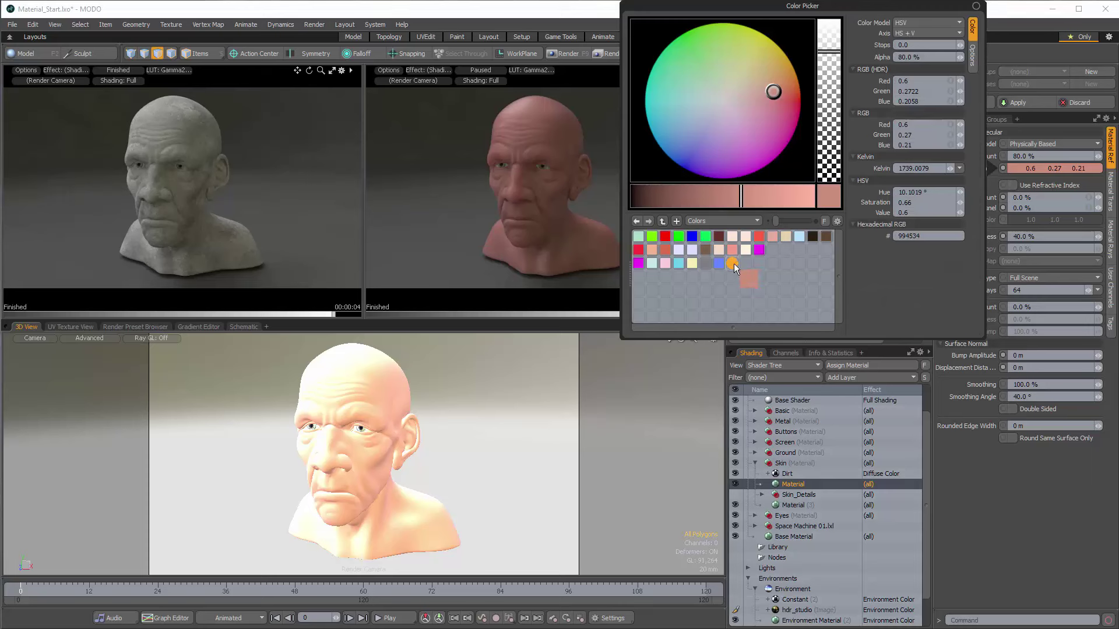
left_click_drag(835, 199, 746, 259)
left_click_drag(825, 205, 731, 264)
Apply the saved swatch (0.6, 0.27, 0.21) to both the background and foreground colors of the Dirt layer
left_click(788, 474)
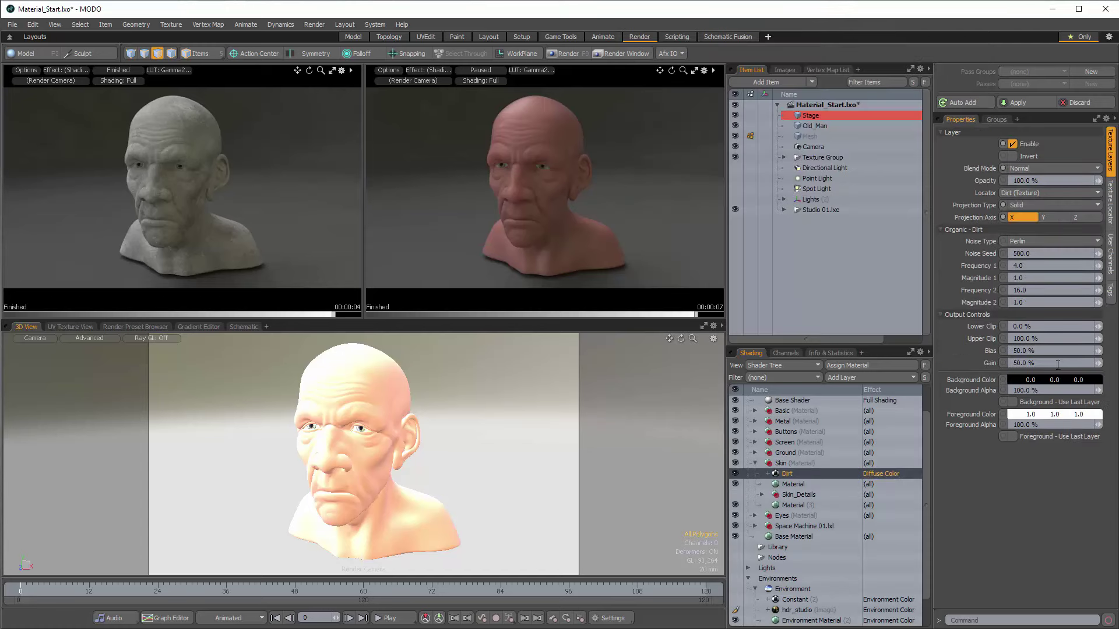
double_click(1055, 380)
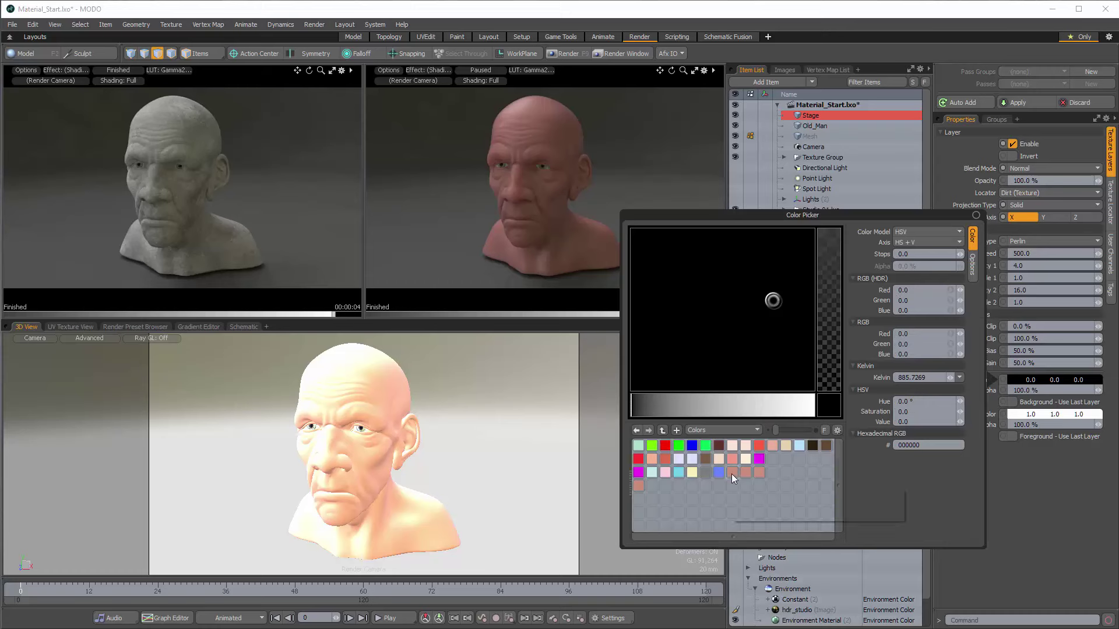
left_click(732, 474)
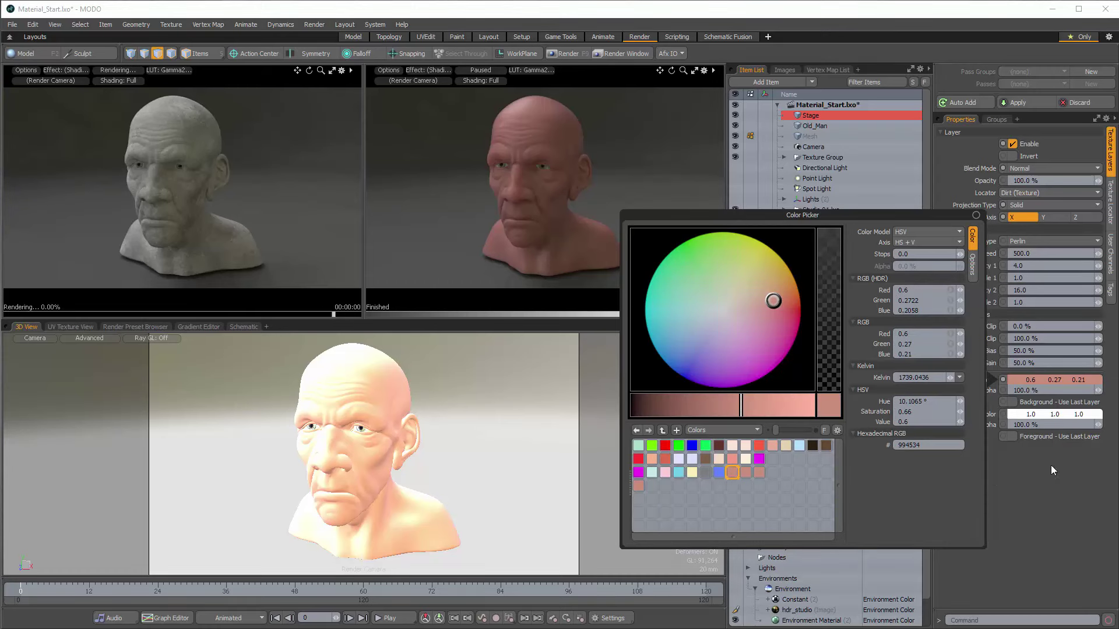
double_click(1054, 414)
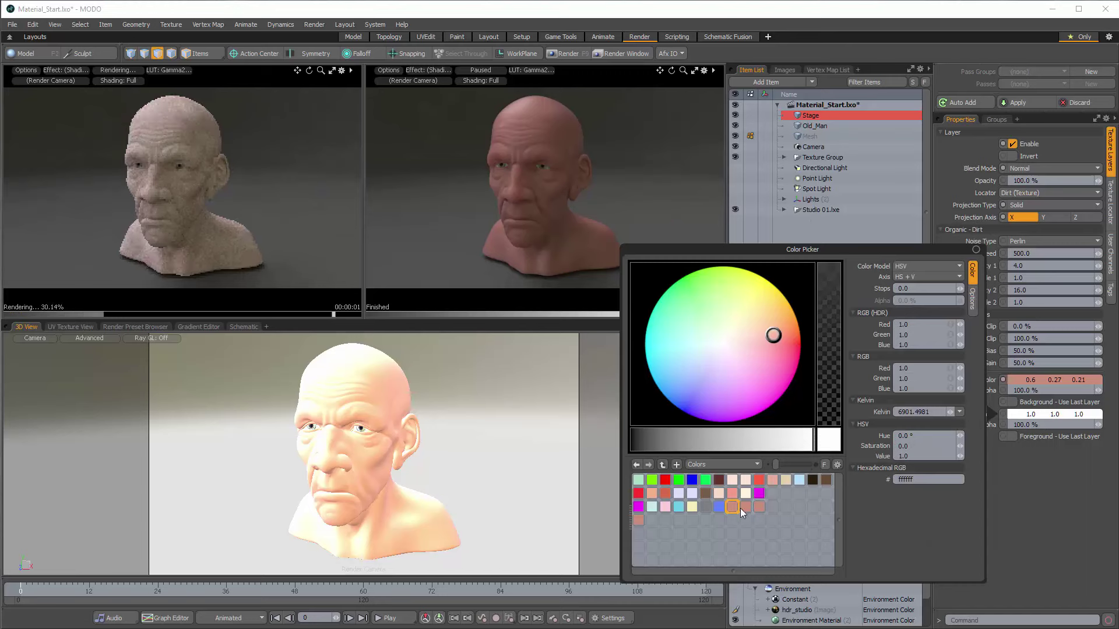
left_click(730, 507)
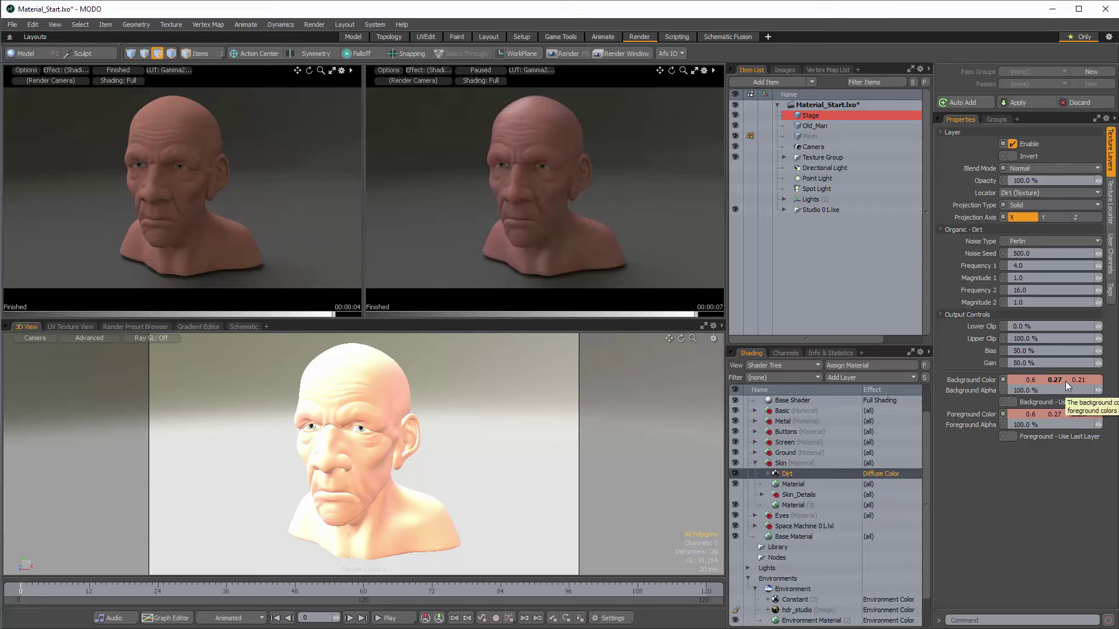
Darken the Dirt layer's background color to 0.26, 0.12, 0.09 and brighten its foreground color to 0.91, 0.41, 0.31
left_click_drag(1064, 379, 1043, 379, "ctrl")
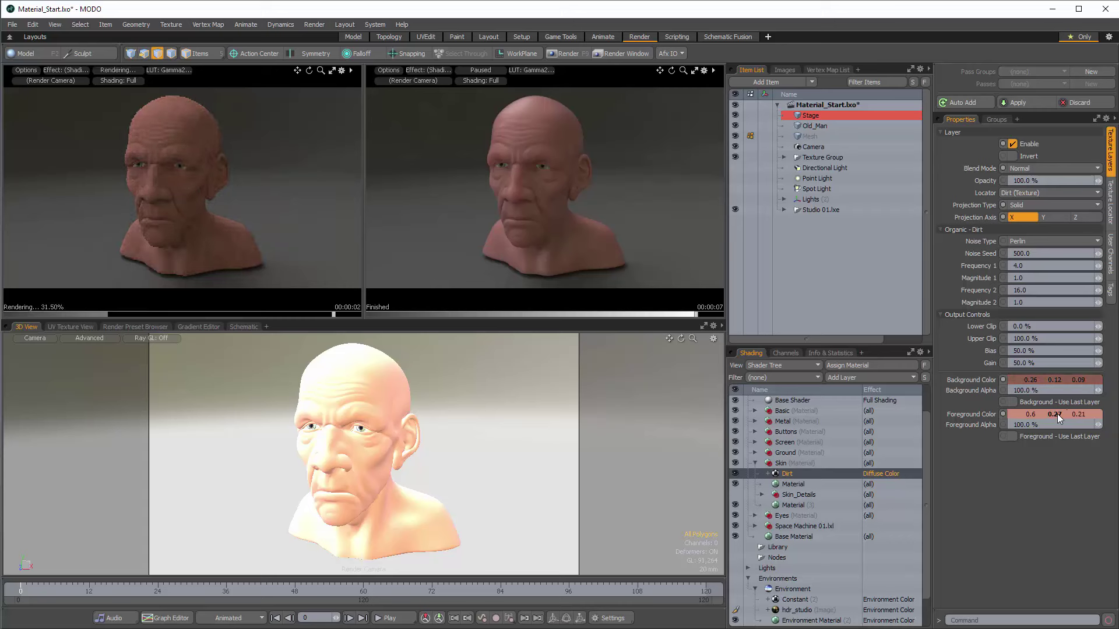
left_click_drag(1058, 414, 1073, 414, "ctrl")
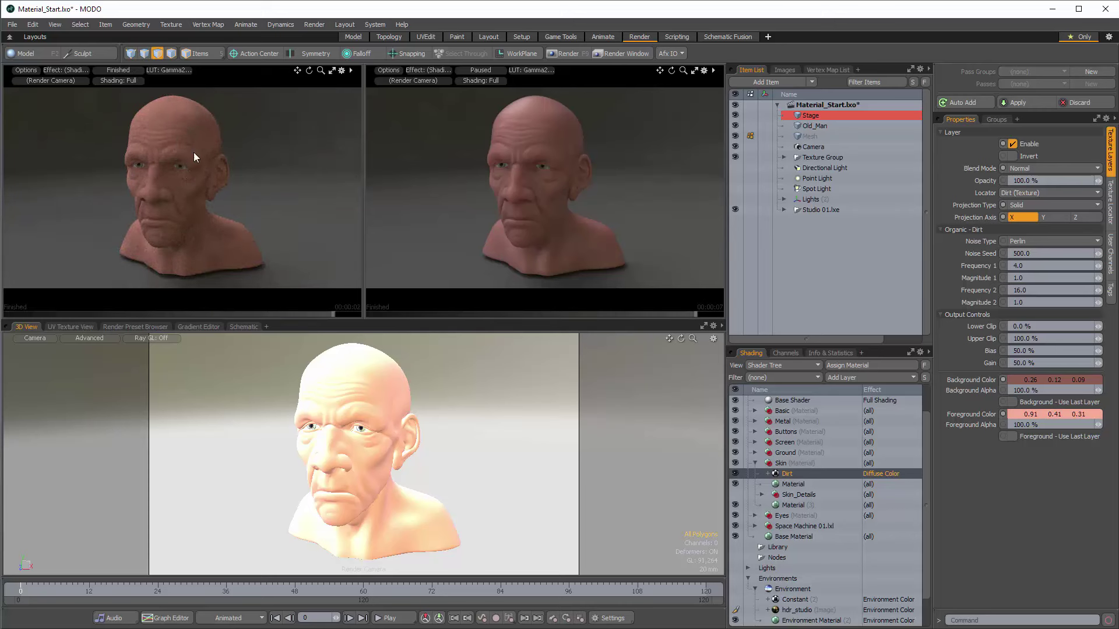
Try a Dirt background of 0.03, 0.01, 0.01 and foreground of 1.0, 0.55, 0.42, toggling the layer to compare
left_click_drag(1060, 380, 1074, 415, "ctrl")
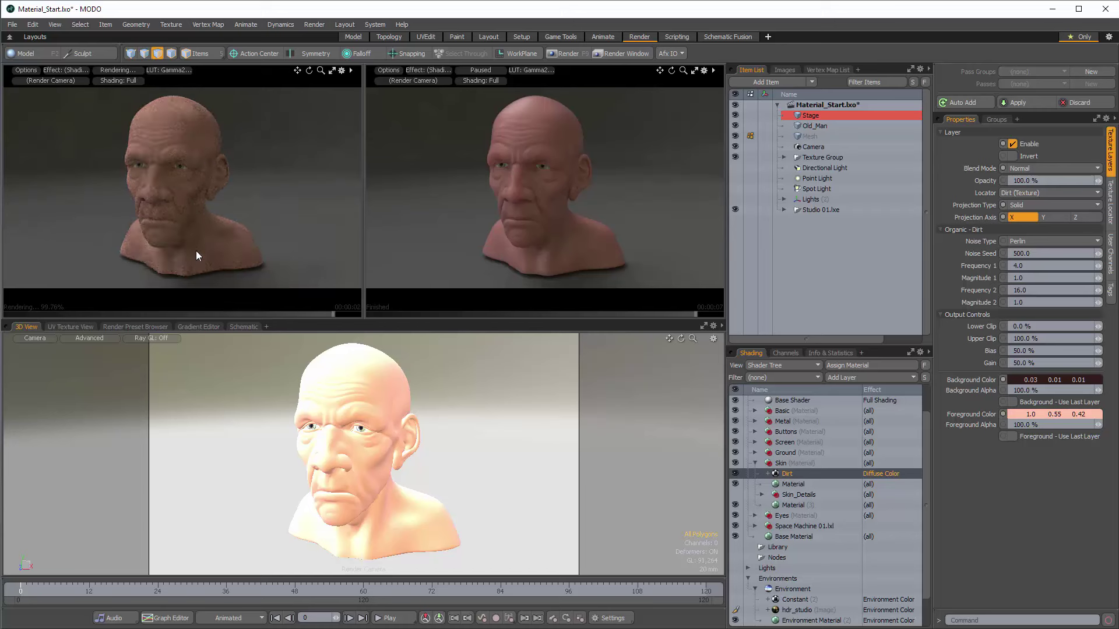
left_click(735, 474)
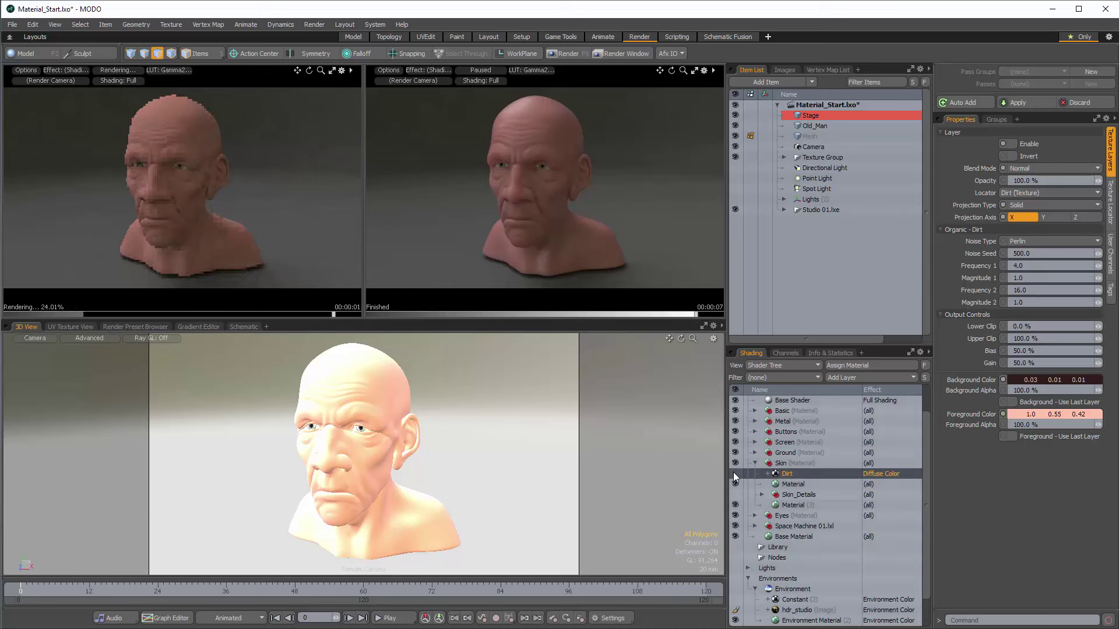
left_click(735, 473)
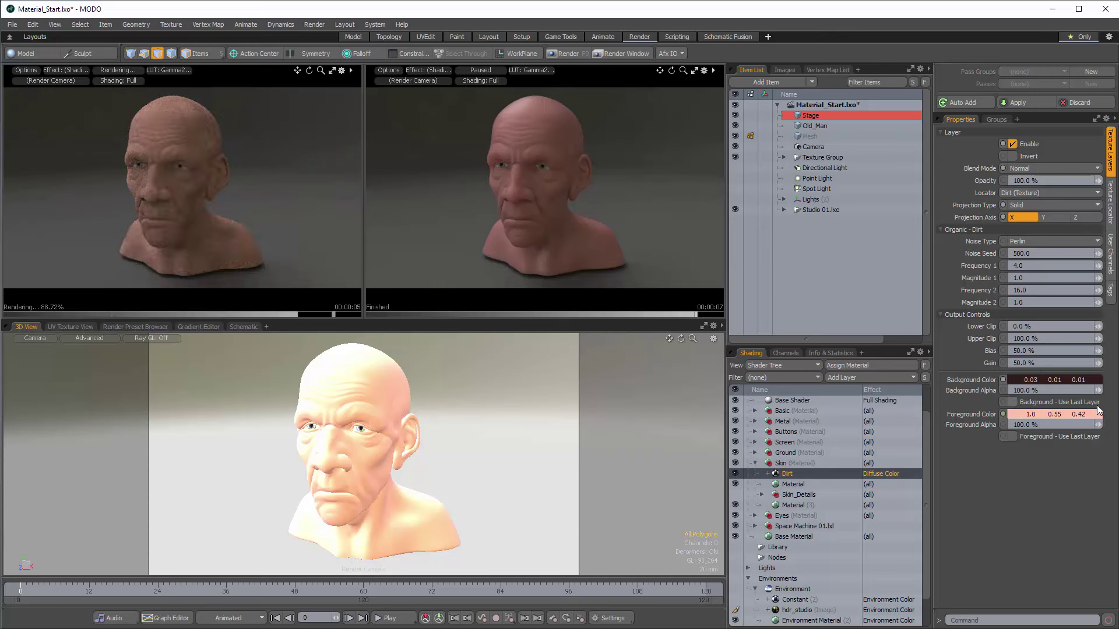
Undo the last background and foreground color changes on the Dirt layer
key("ctrl+z")
key("ctrl+z")
key("ctrl+z")
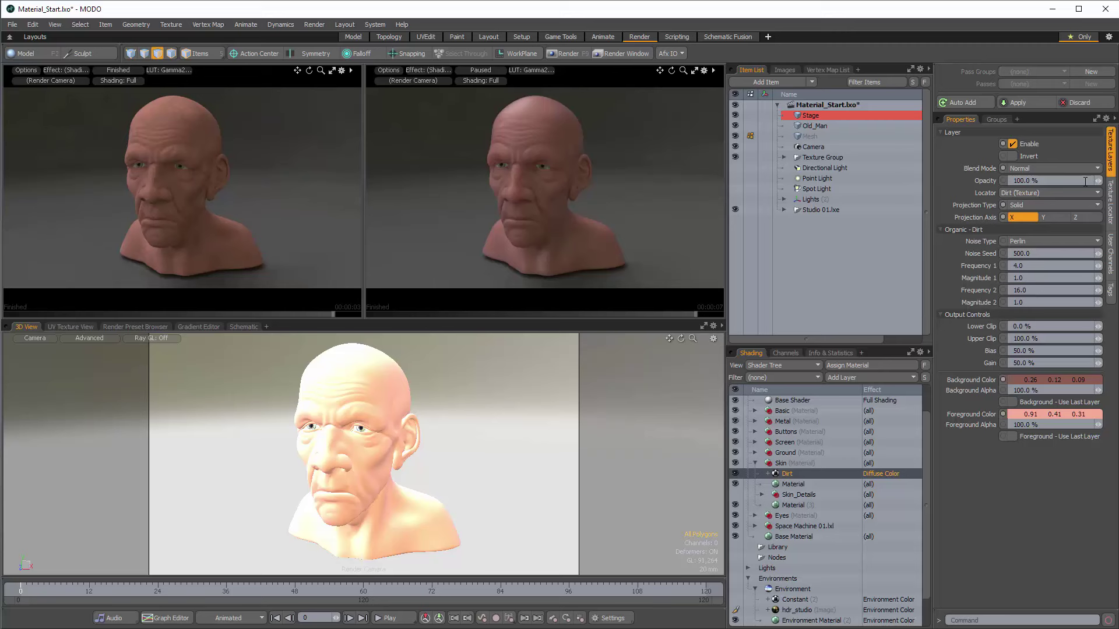
Halve the Dirt texture locator's size to 15.1828 mm on all three axes
left_click(1111, 205)
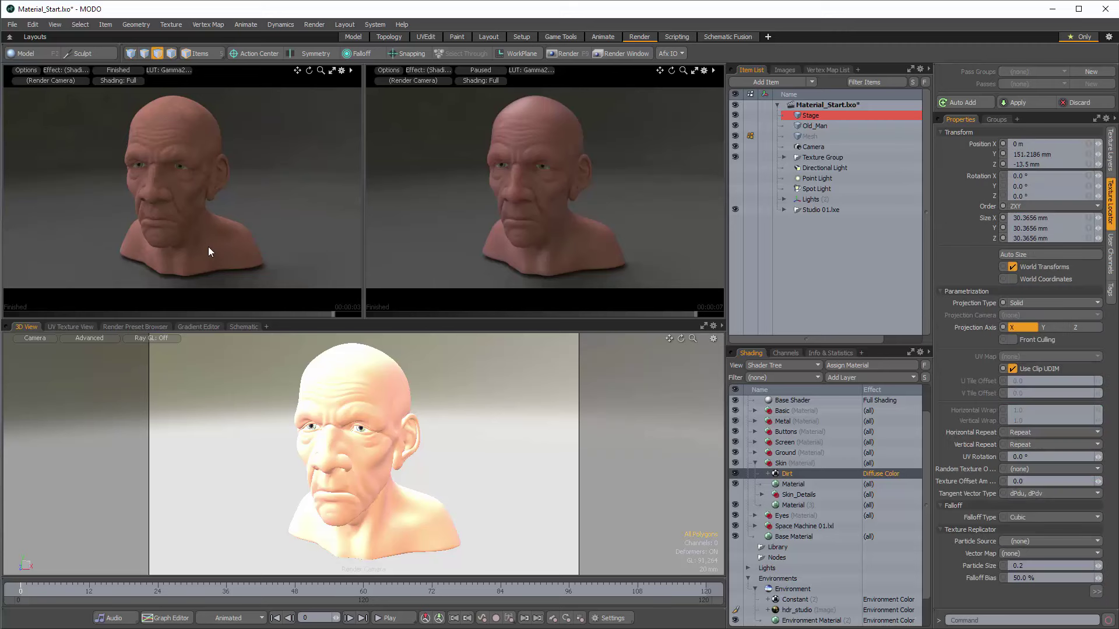
left_click(1050, 218)
left_click(1051, 219)
type("2")
key("Return")
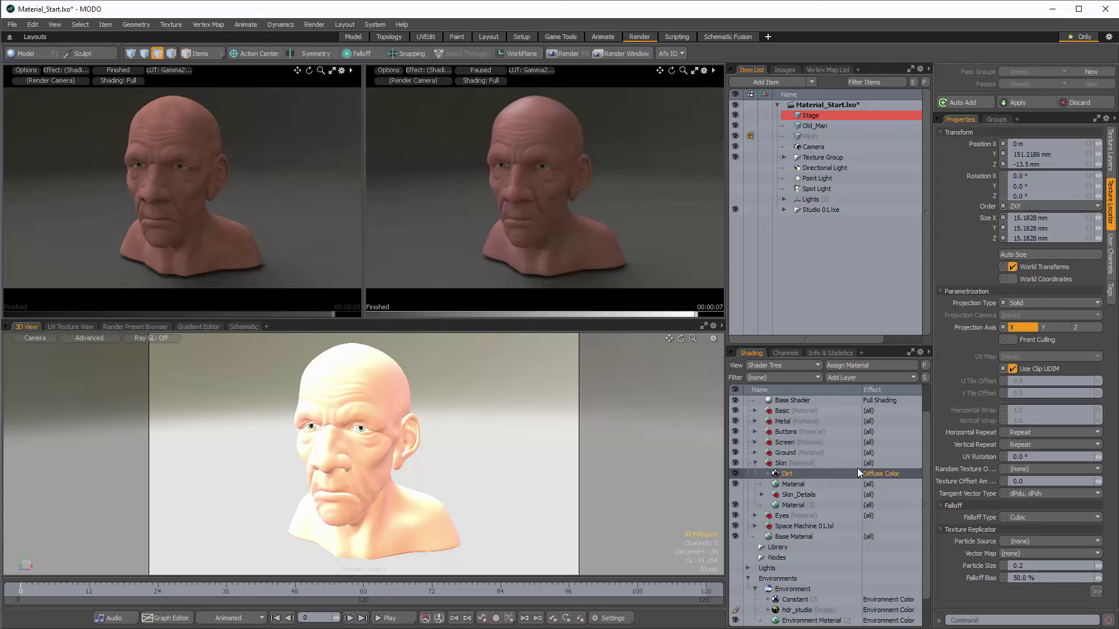
Lower the Dirt layer's opacity to 65.5% and hide the Material layer directly below it
left_click(1111, 149)
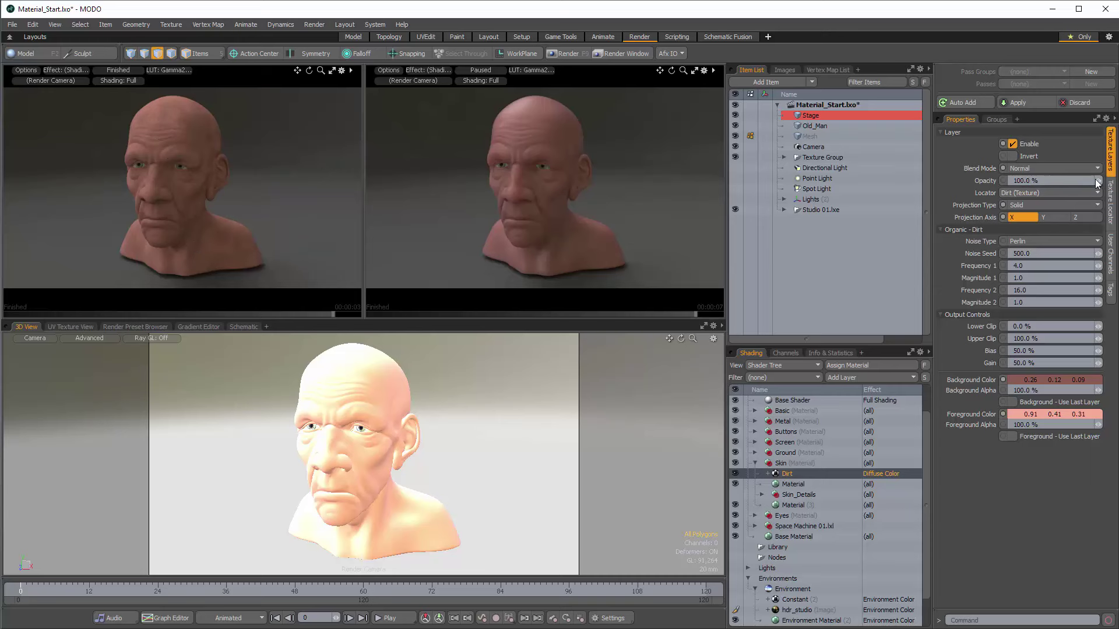
left_click_drag(1099, 183, 1072, 183)
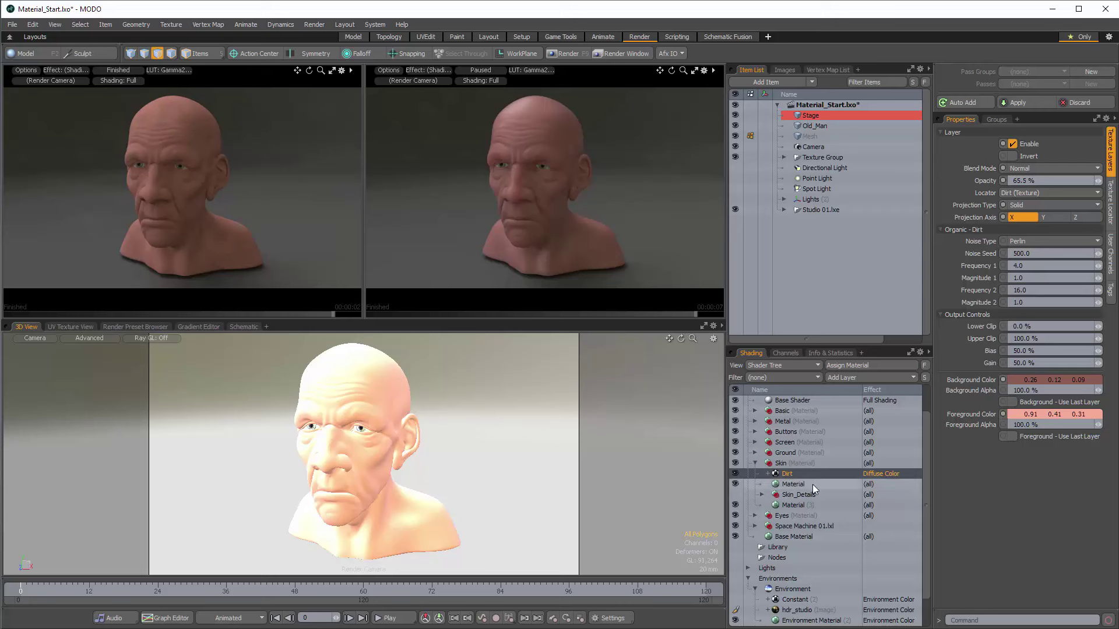
left_click(734, 484)
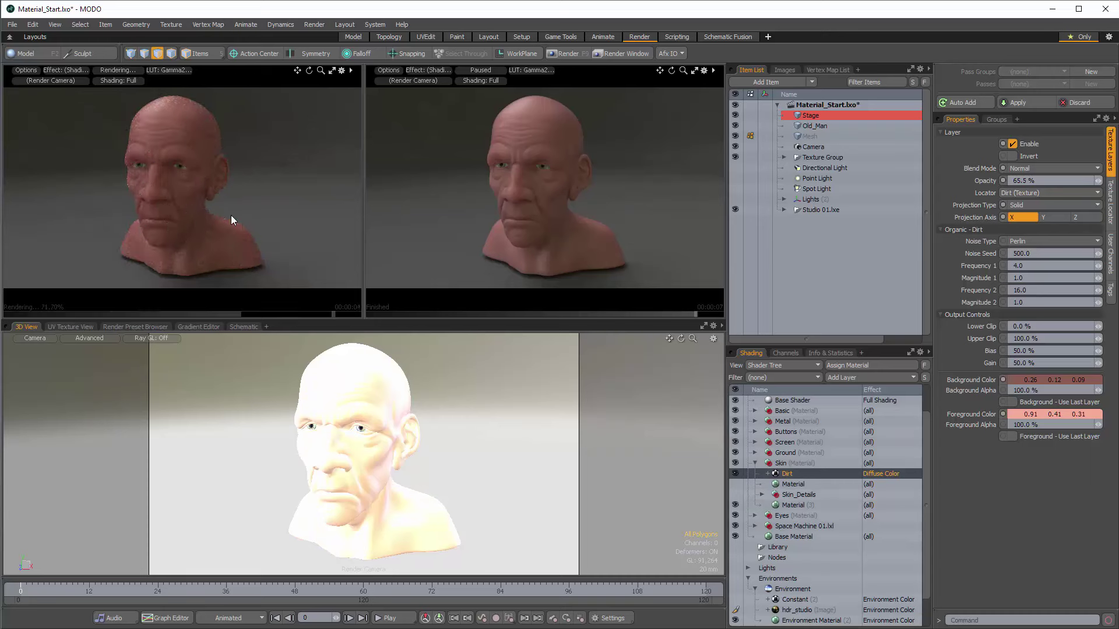
Save the diffuse color (0.67, 0.44, 0.39) of the lowest Material in the Skin group as a Color Picker swatch
left_click(793, 505)
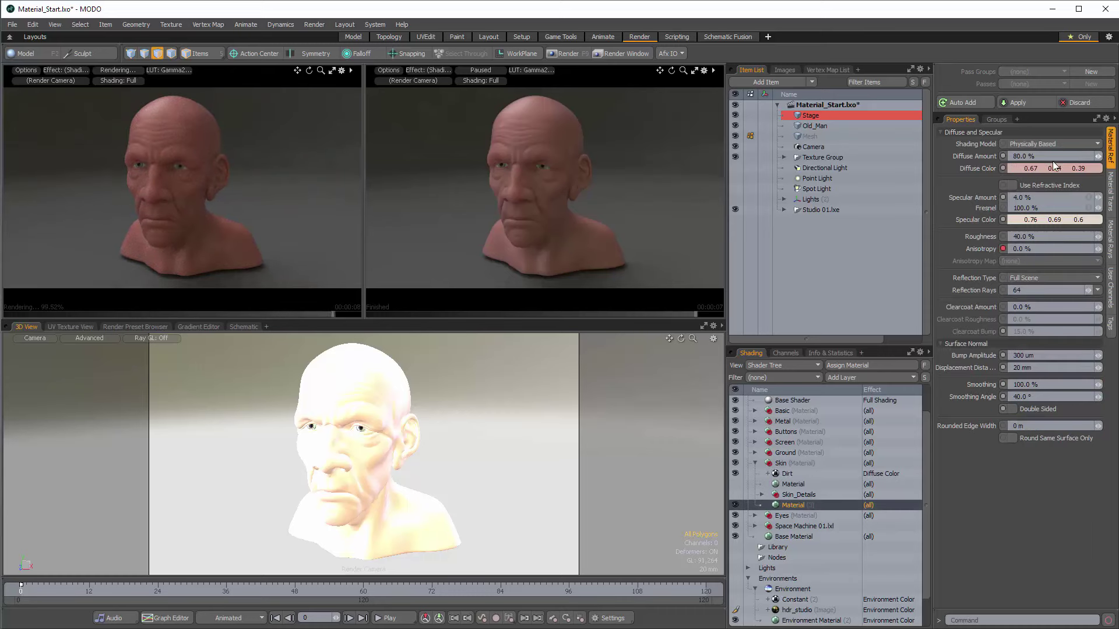
left_click(796, 475)
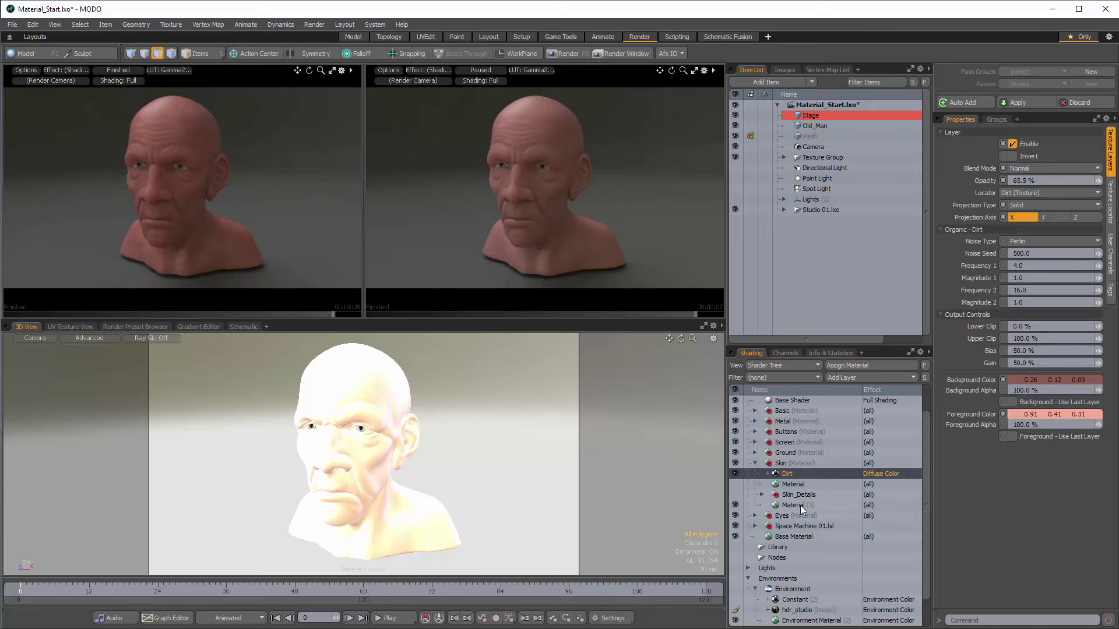
left_click(796, 505)
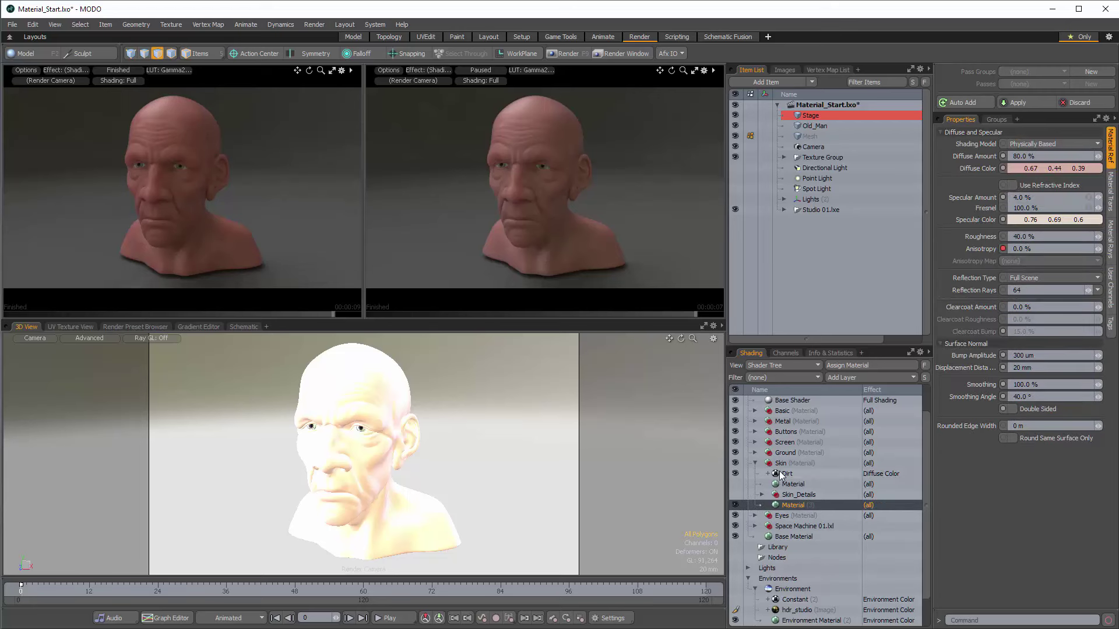
double_click(1044, 170)
left_click_drag(830, 201, 741, 263)
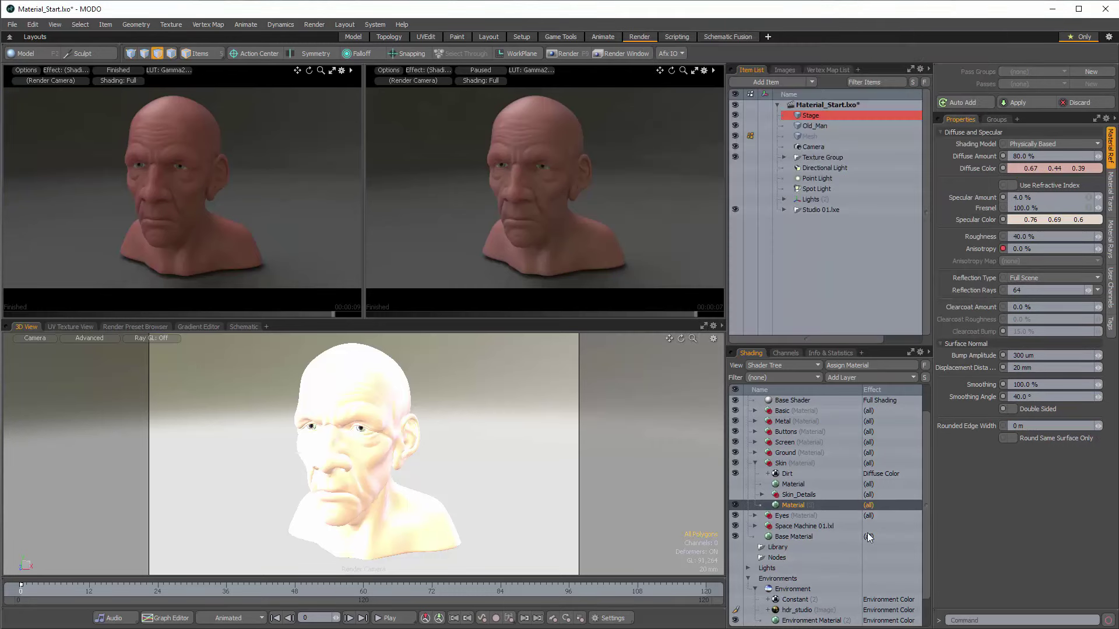
Apply the skin swatch to Dirt's background and foreground colors, darkening the background to 0.34, 0.22, 0.2 and lightening the foreground to 0.92, 0.6, 0.53
left_click(803, 472)
double_click(1041, 379)
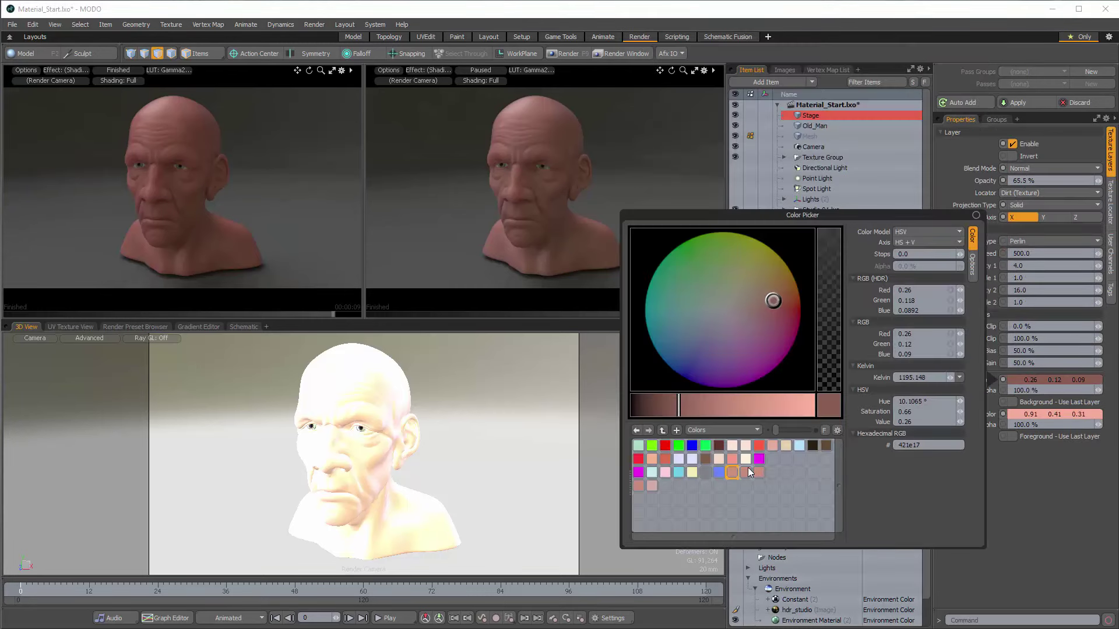
left_click(651, 487)
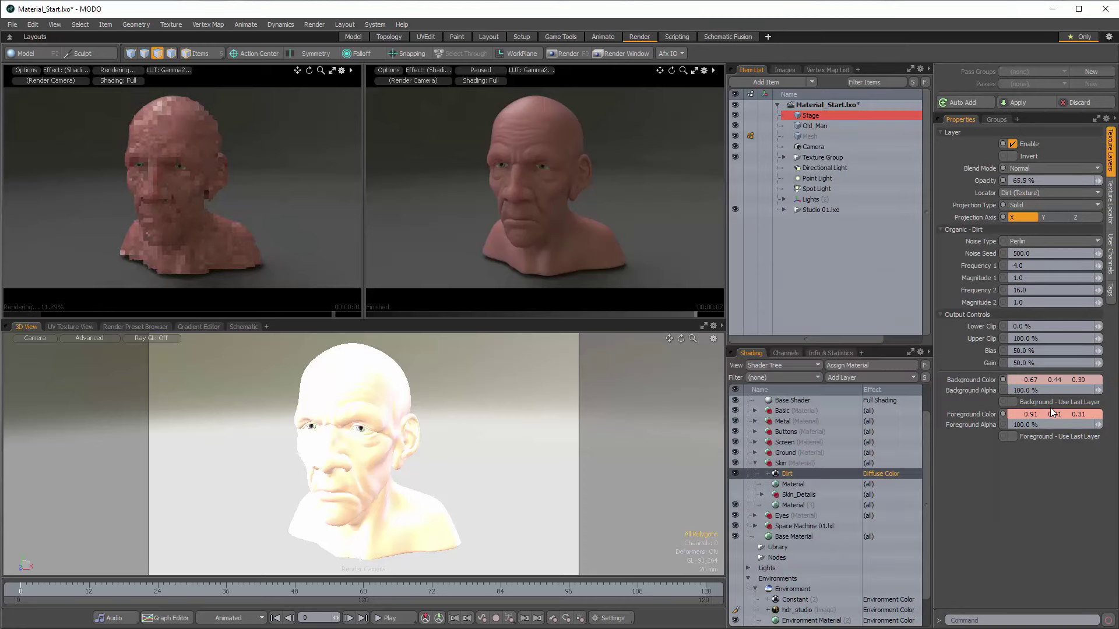
double_click(1054, 414)
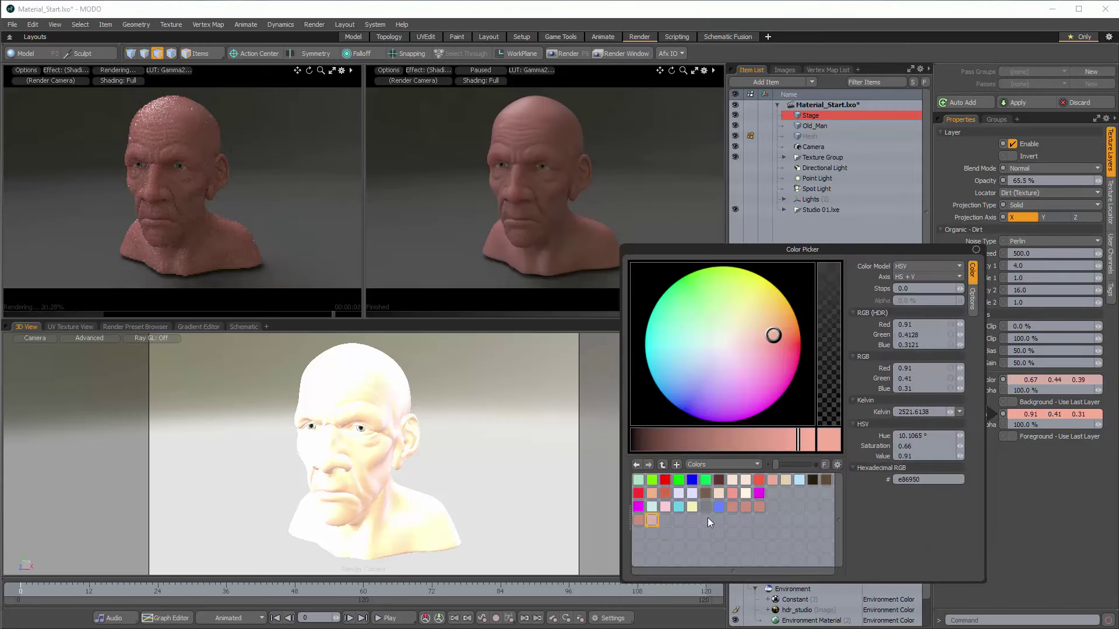
left_click(652, 519)
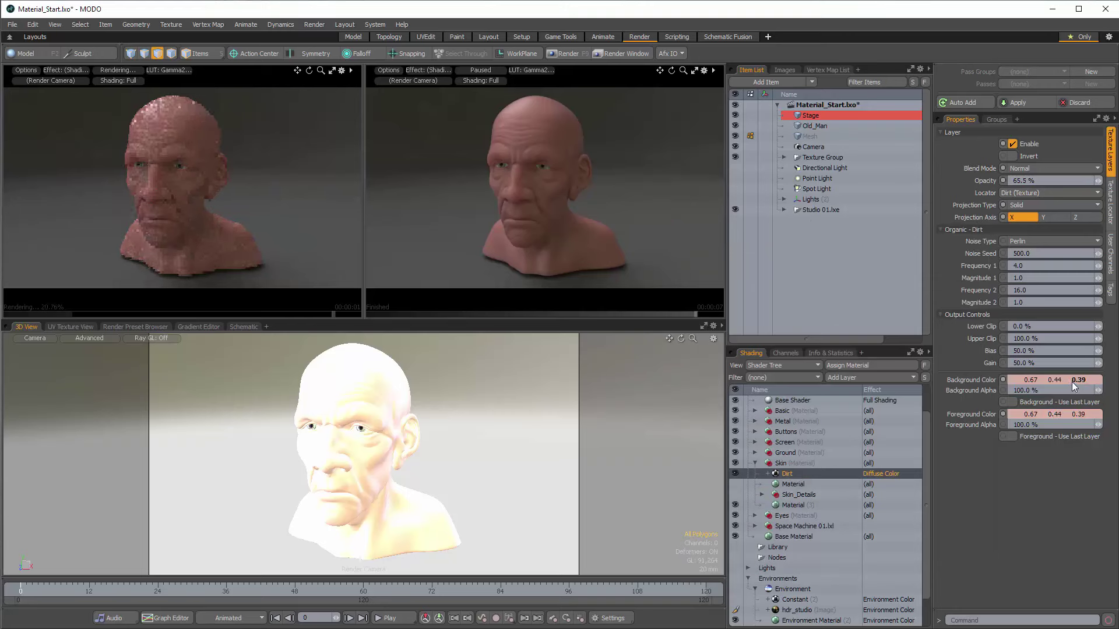
left_click_drag(1068, 380, 1083, 414, "ctrl")
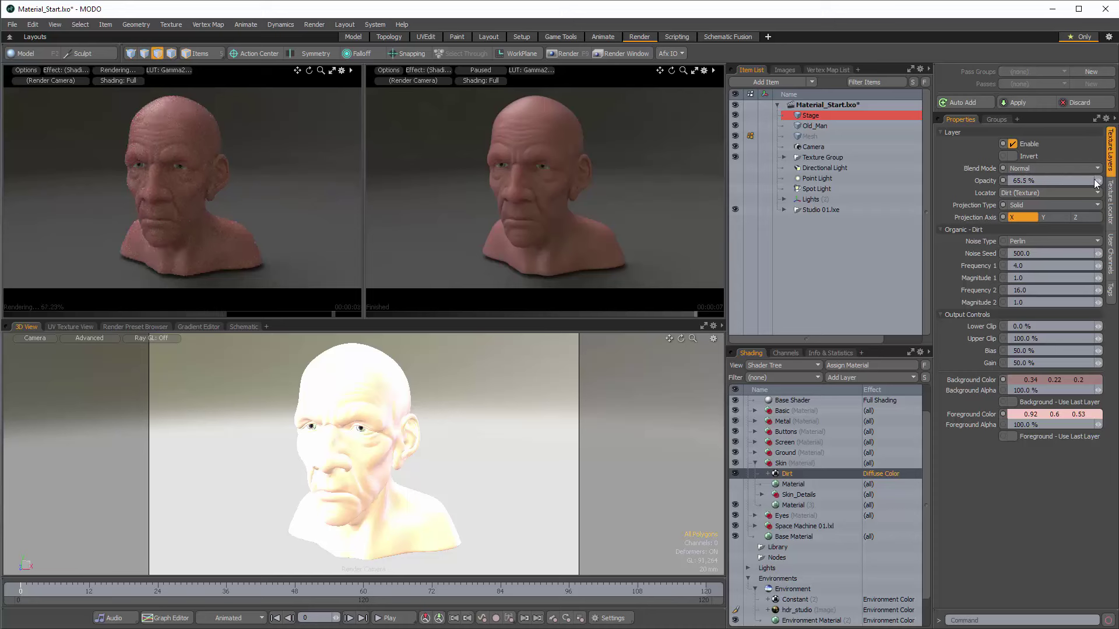
Raise the Dirt layer's opacity to 80% and switch its visibility off and back on to compare the render
mouse_move(1098, 180)
left_mouse_down()
mouse_move(1110, 181)
mouse_move(1099, 181)
left_mouse_up()
left_click(735, 474)
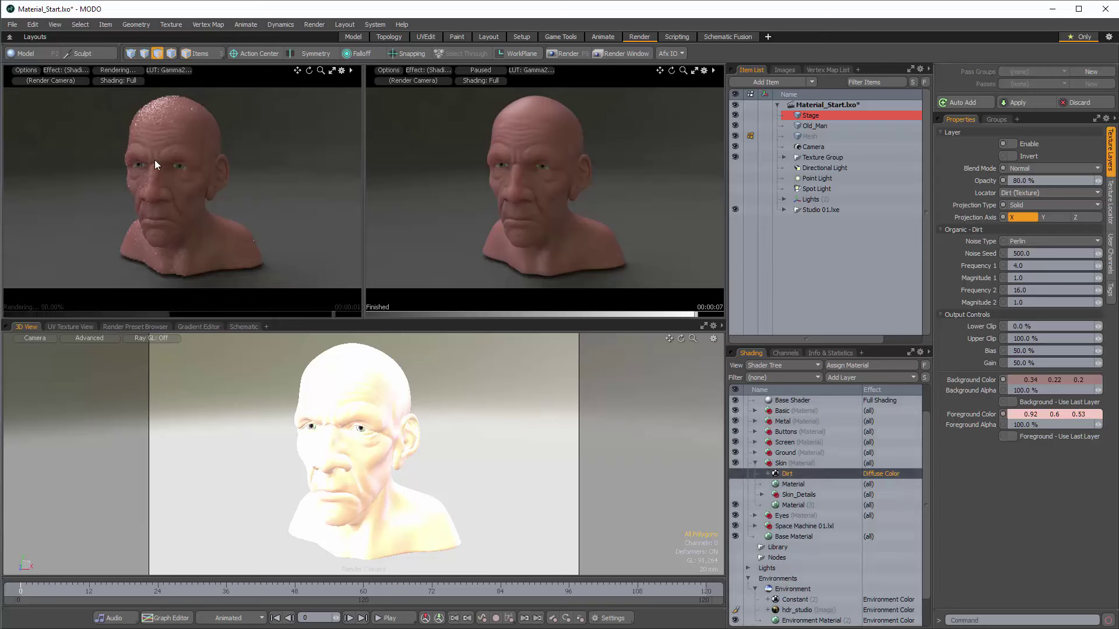
left_click(736, 474)
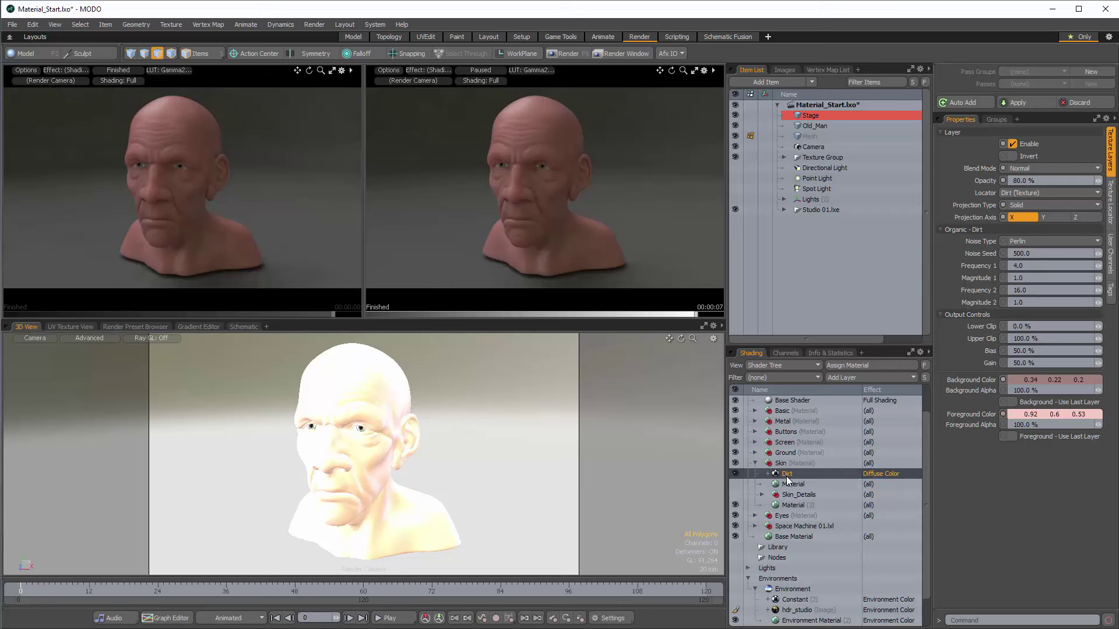
Create an instance of the Dirt layer in the Skin group and set the instance's effect to Specular Color
left_click(793, 505)
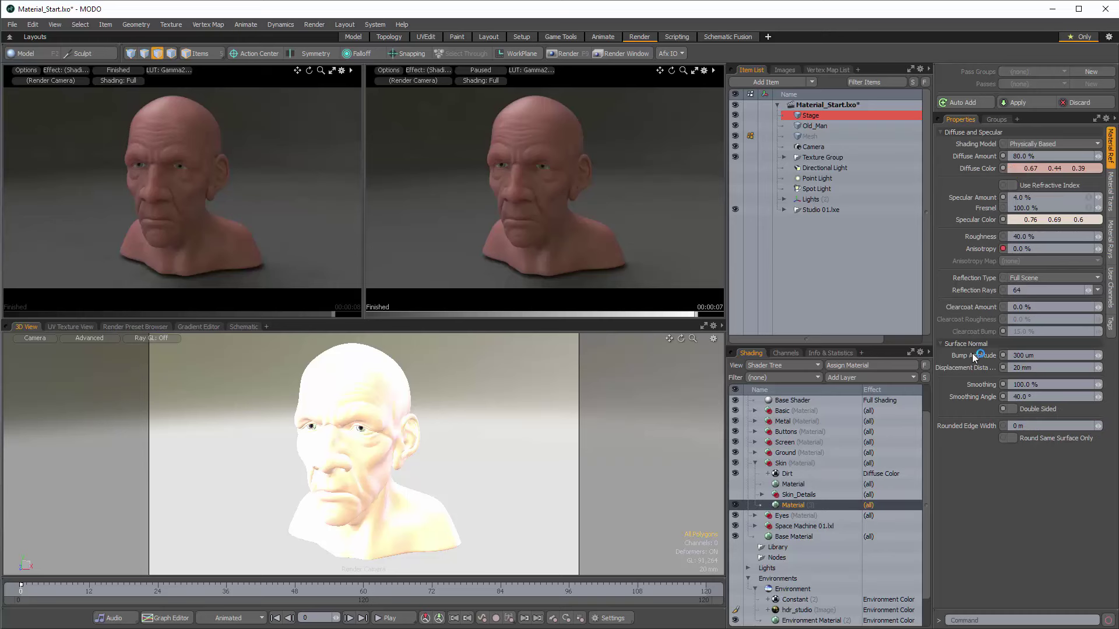
left_click(792, 471)
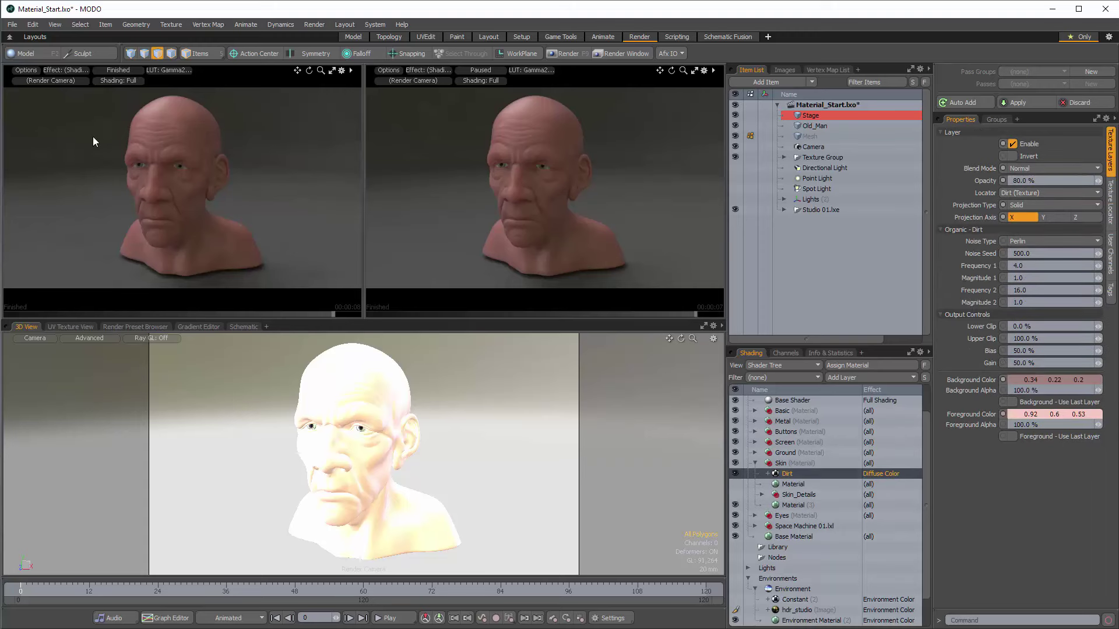
right_click(782, 476)
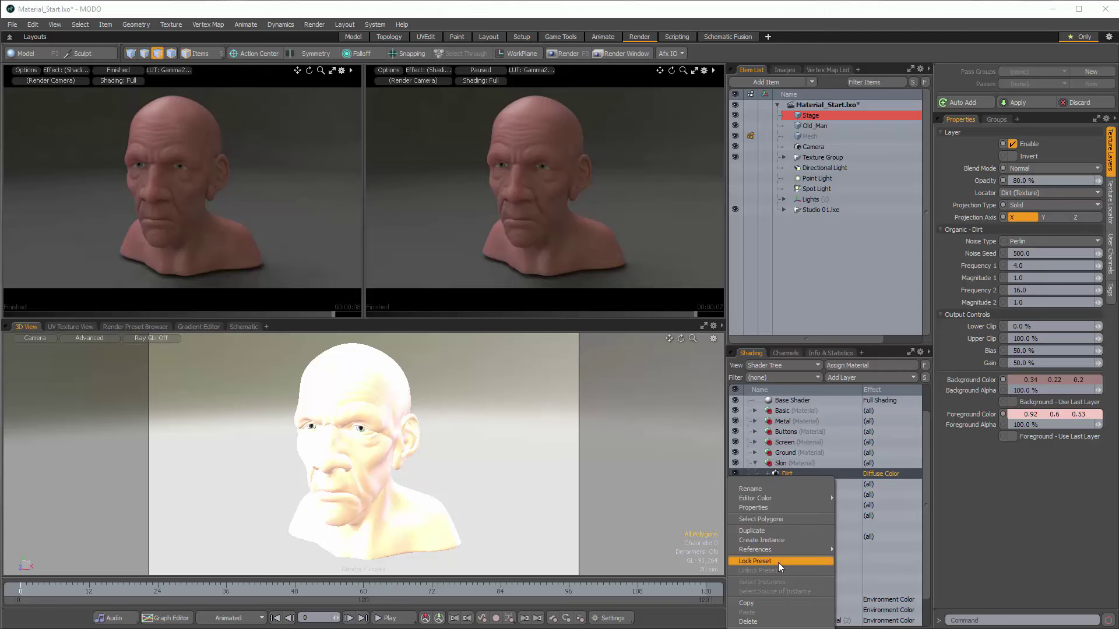
left_click(774, 542)
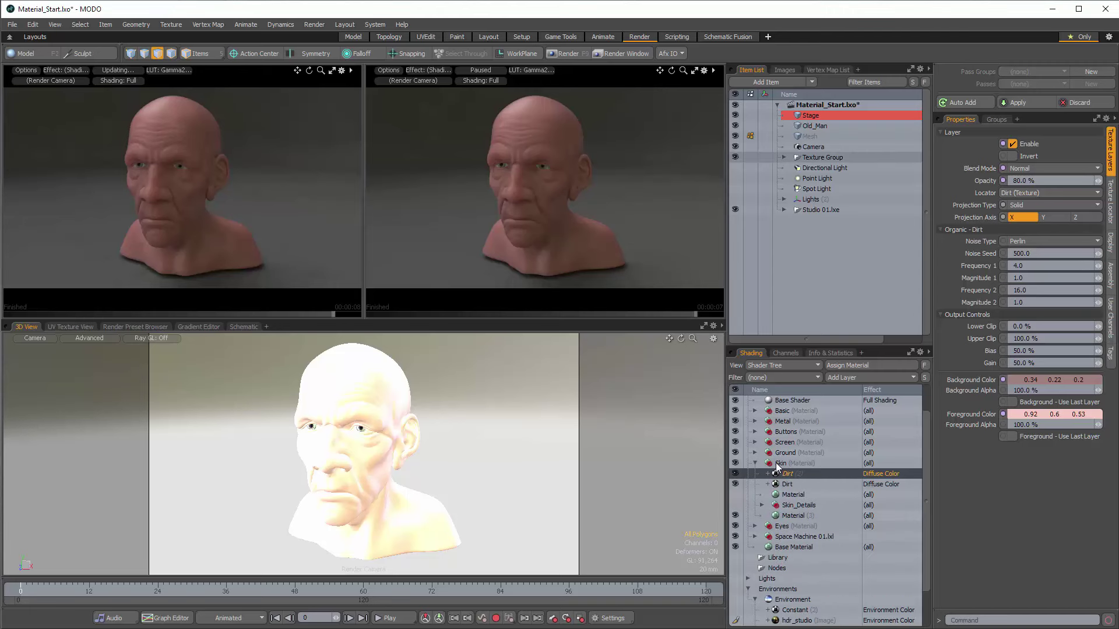
left_click(886, 473)
mouse_move(891, 498)
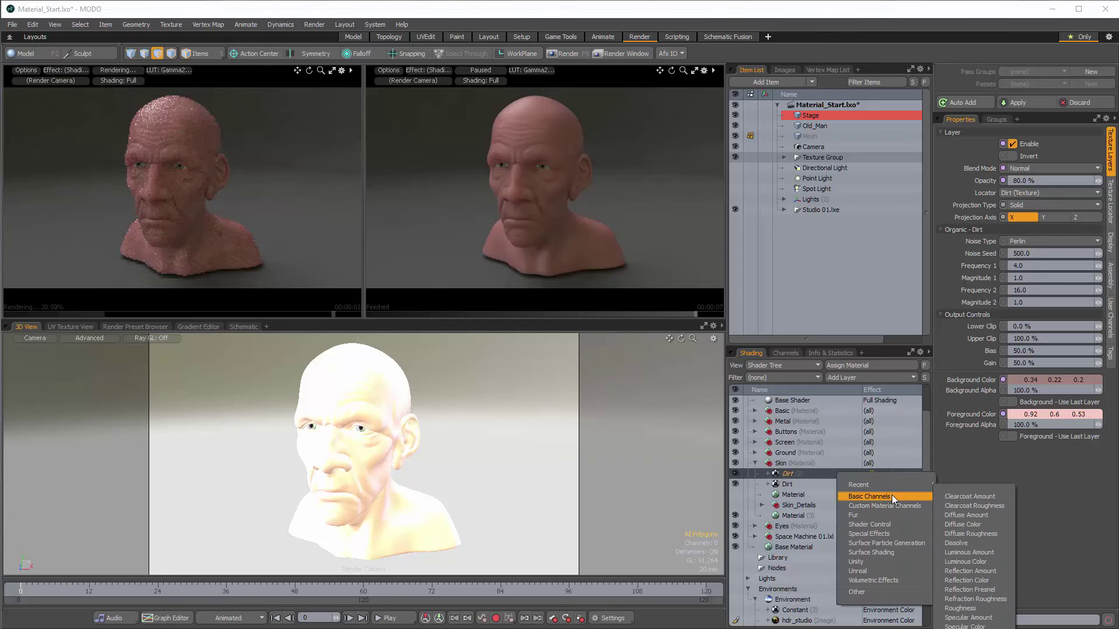
left_click(996, 627)
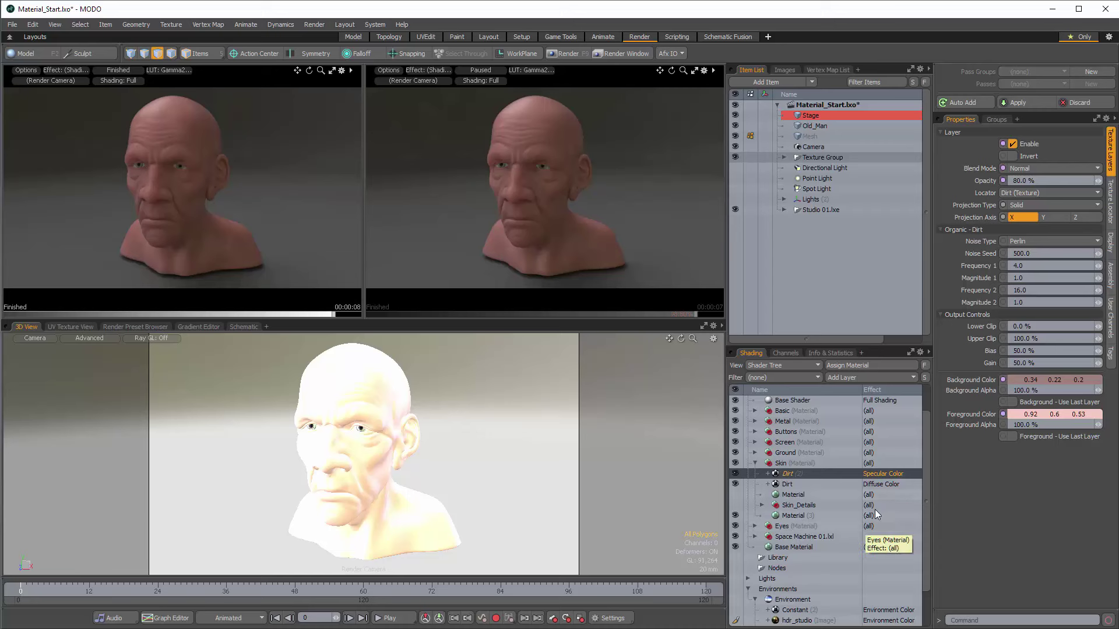
Add a Process layer directly above the Dirt instance in the Skin group
left_click(890, 486)
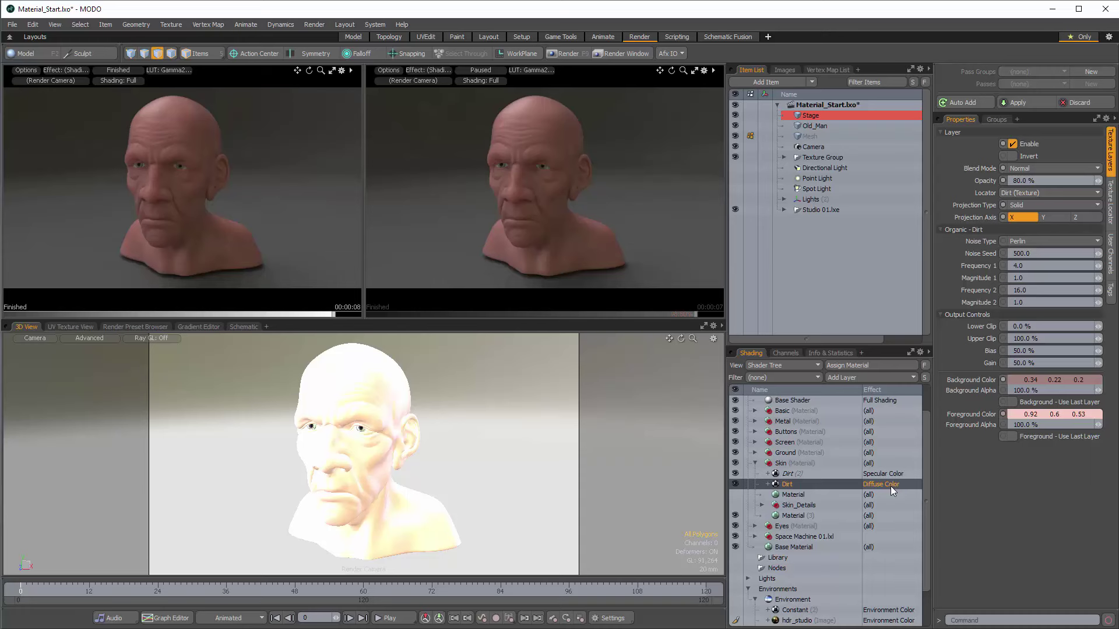
left_click(886, 474)
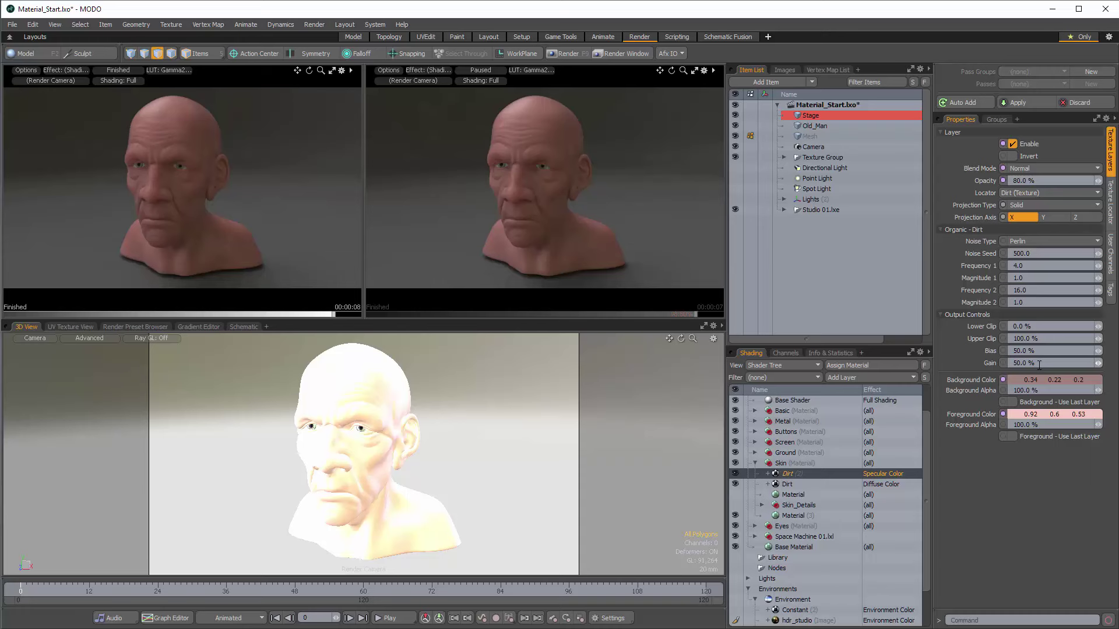
left_click(863, 378)
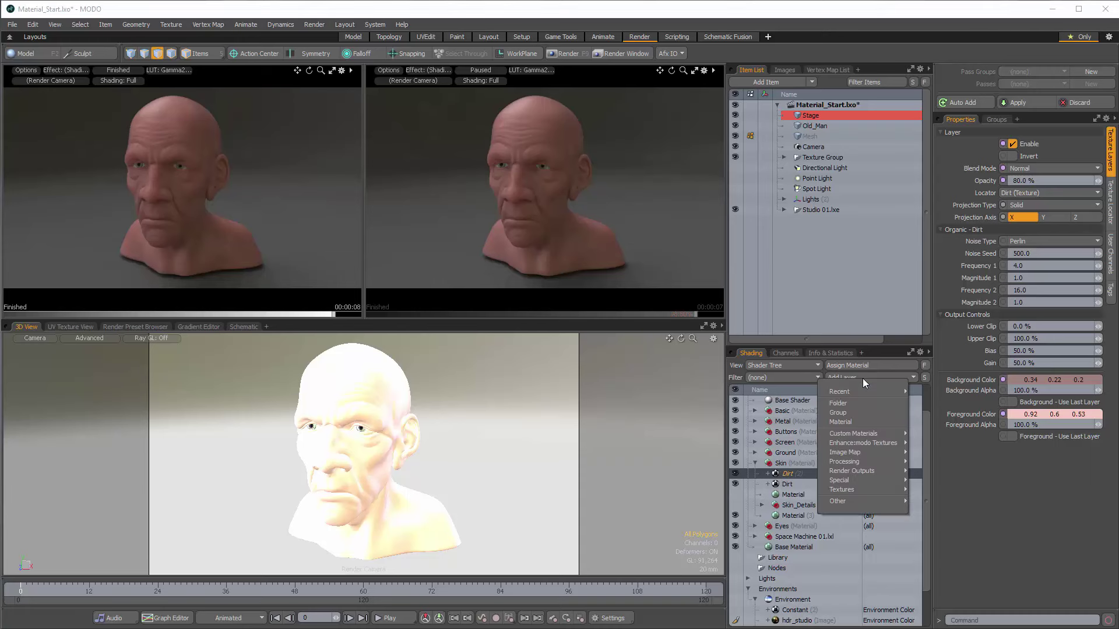
mouse_move(862, 462)
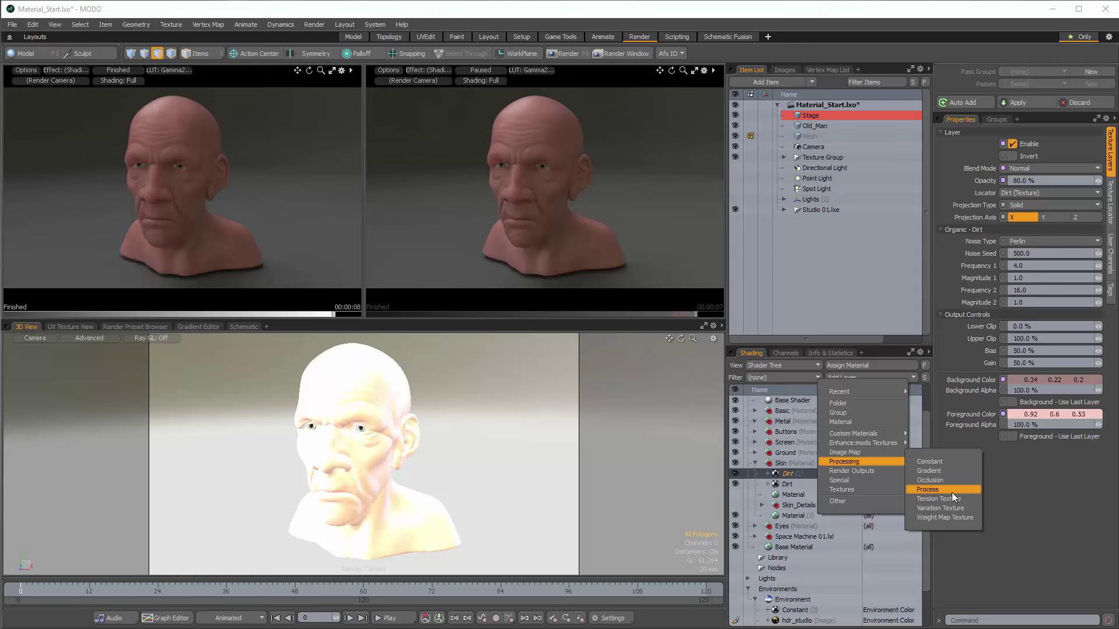
left_click(953, 492)
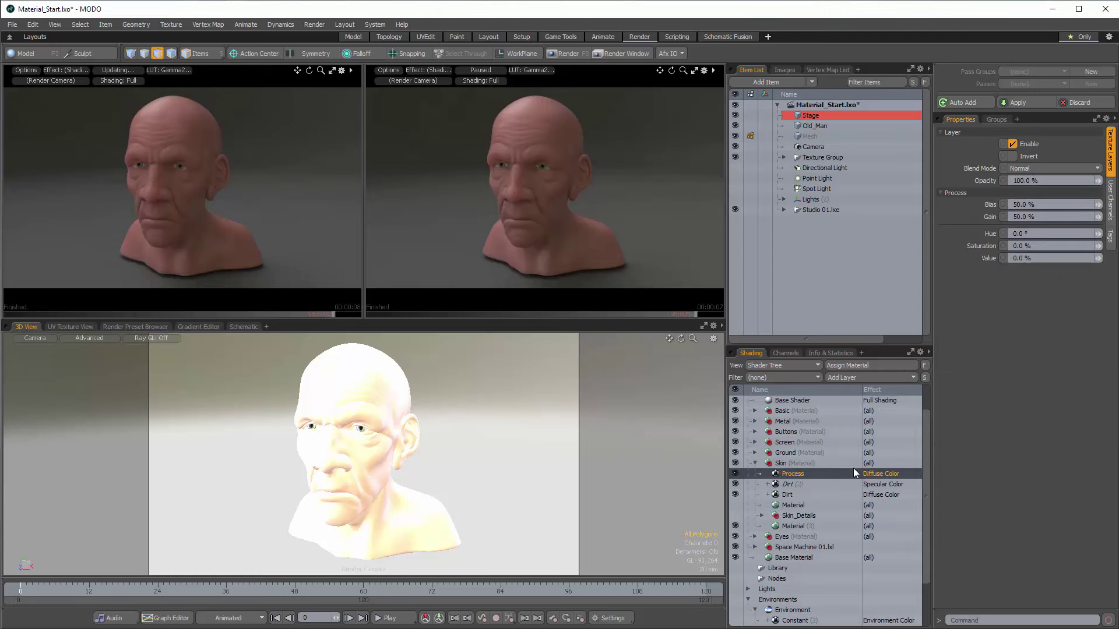
Set the Process layer's effect to Specular Color, its value to 30% and its saturation to -15%
left_click(877, 473)
mouse_move(880, 497)
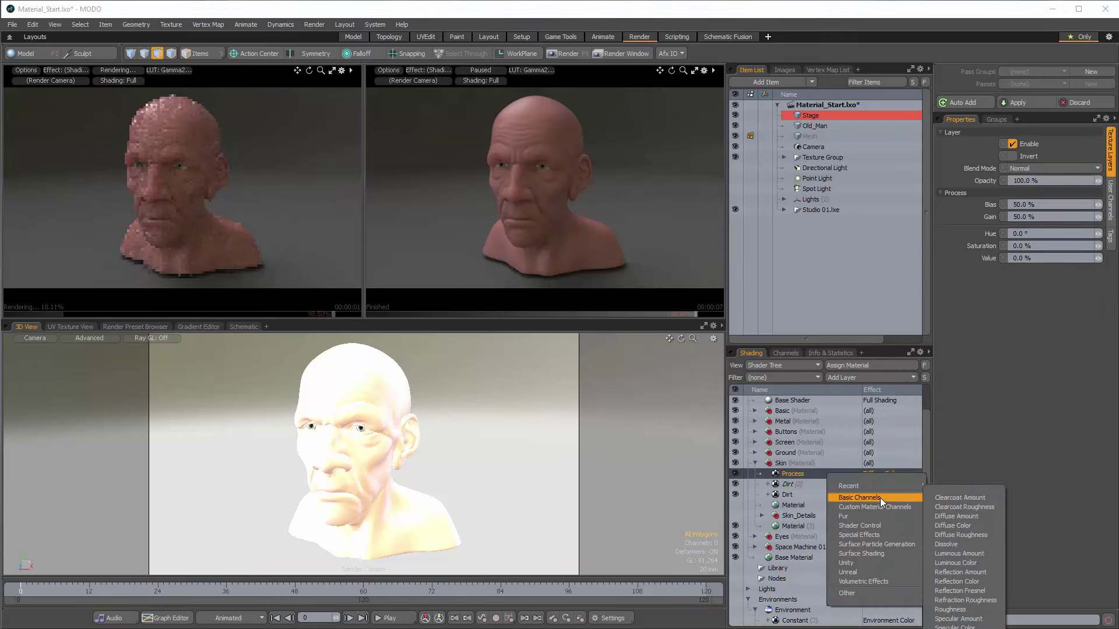
left_click(959, 627)
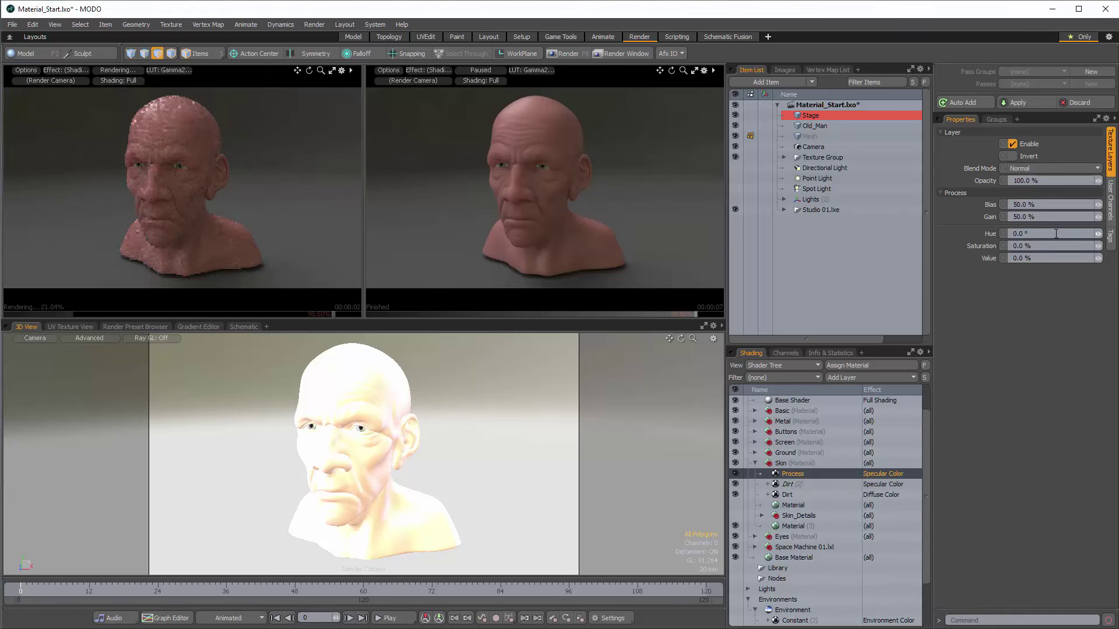
left_click_drag(1099, 258, 1112, 259)
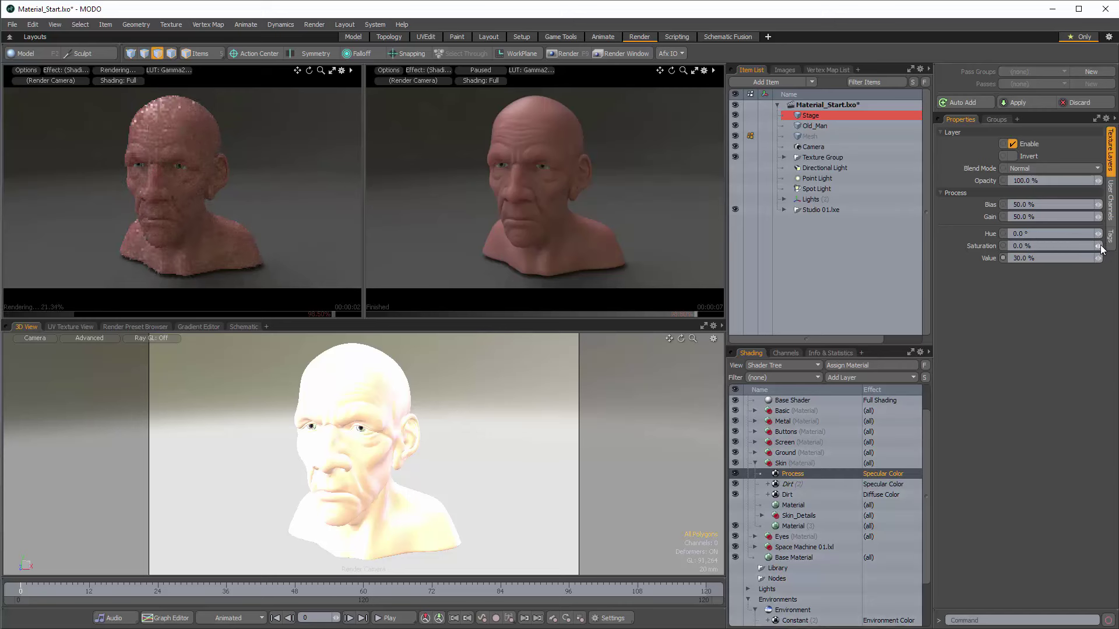
left_click_drag(1098, 246, 1094, 246)
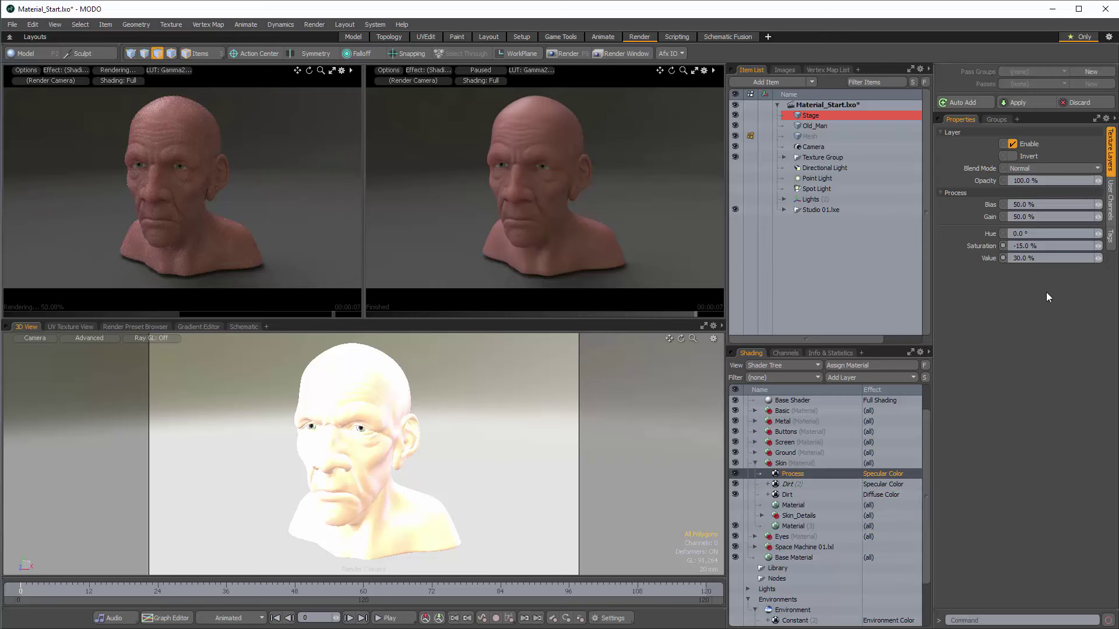
Move both Dirt layers and the Process layer below the upper Material in the Skin group, and make that Material visible
left_click(791, 496)
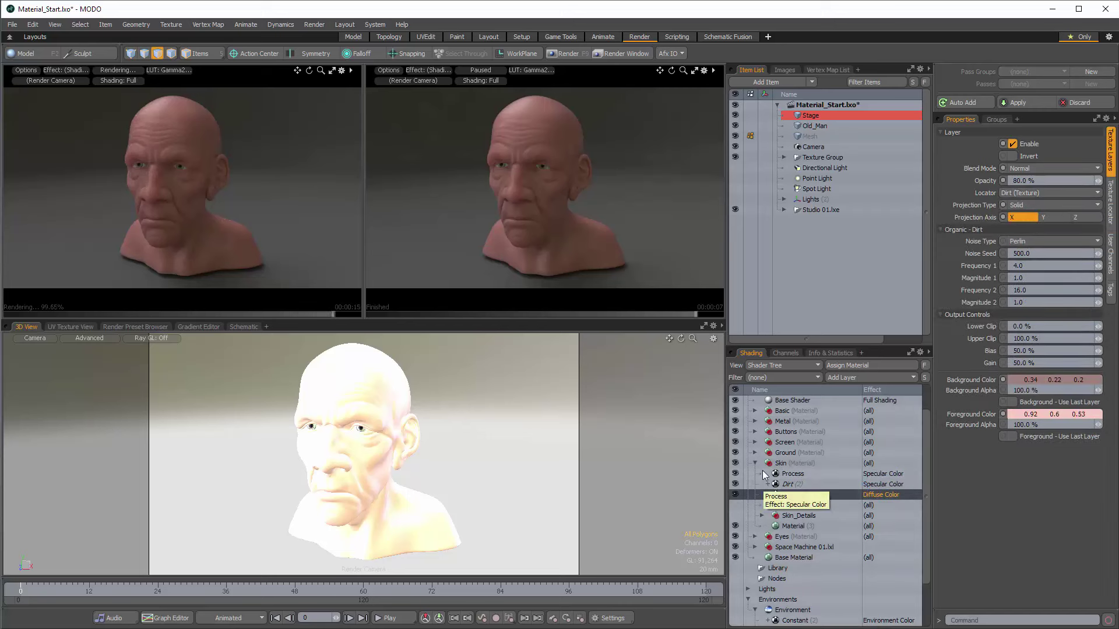
left_click(792, 486, "ctrl")
left_click_drag(790, 495, 800, 509)
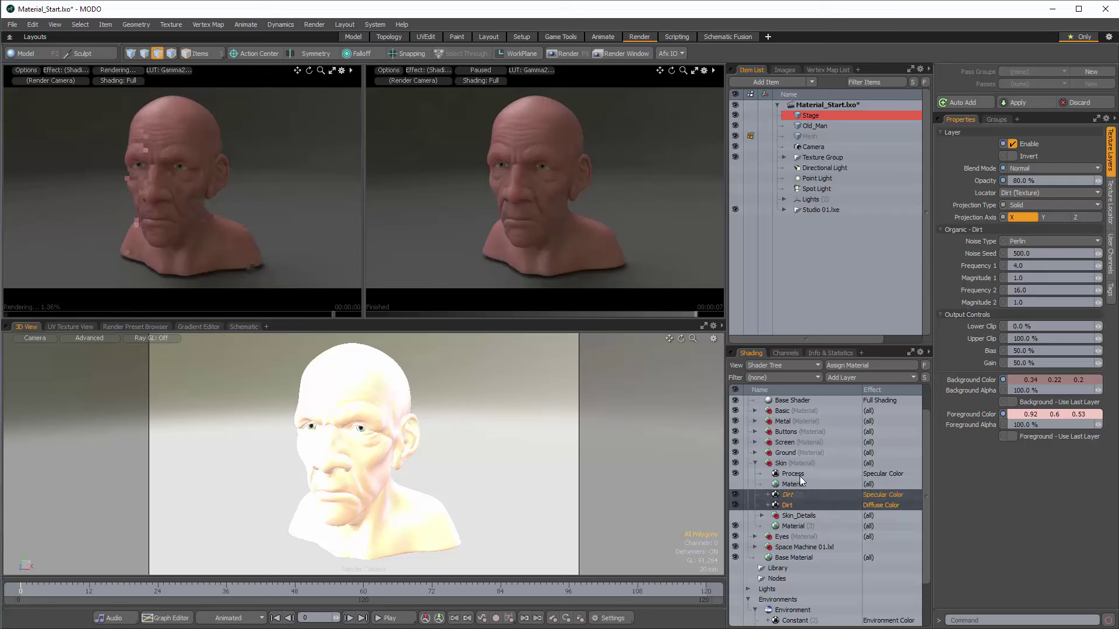
left_click_drag(796, 474, 803, 491)
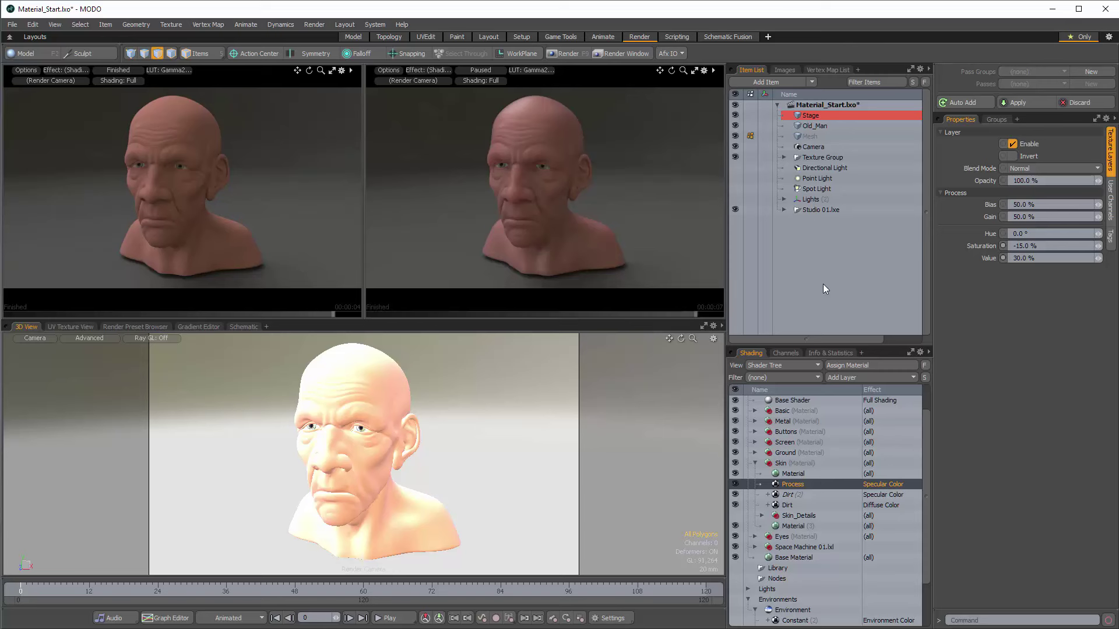
Add an organic Veins texture from the Enhance:modo textures above the upper Material in the Skin group
left_click(793, 473)
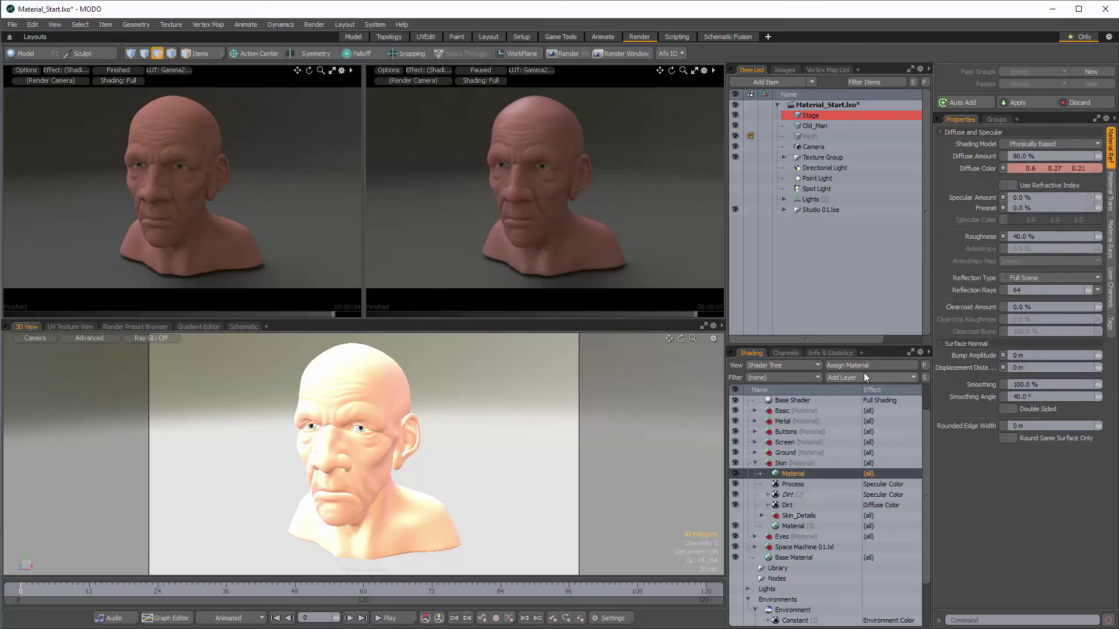
left_click(865, 373)
mouse_move(861, 437)
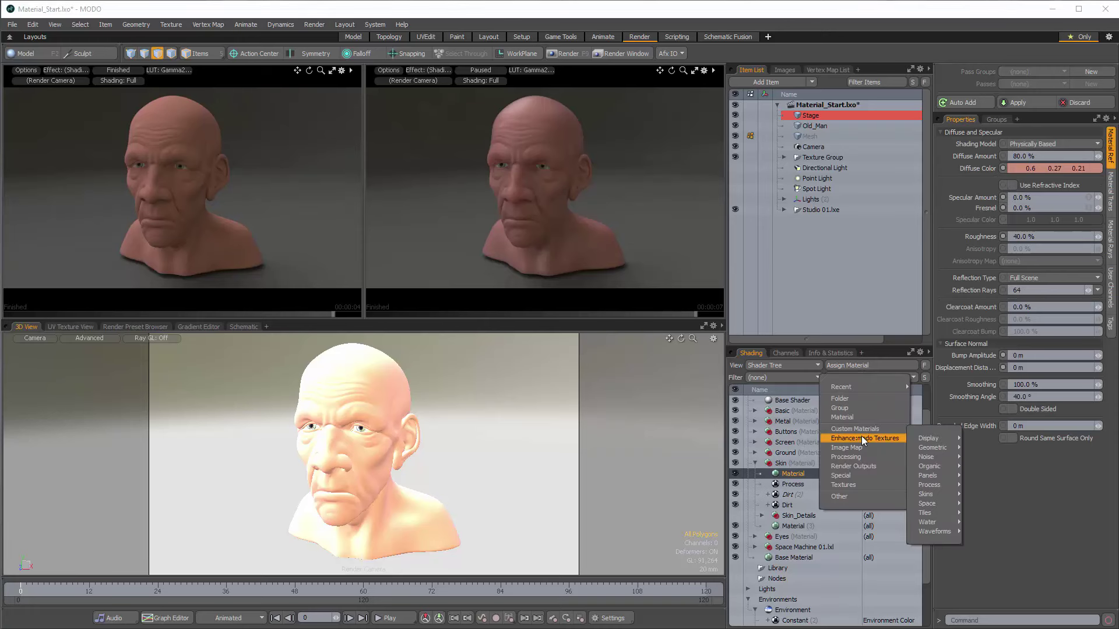
mouse_move(932, 468)
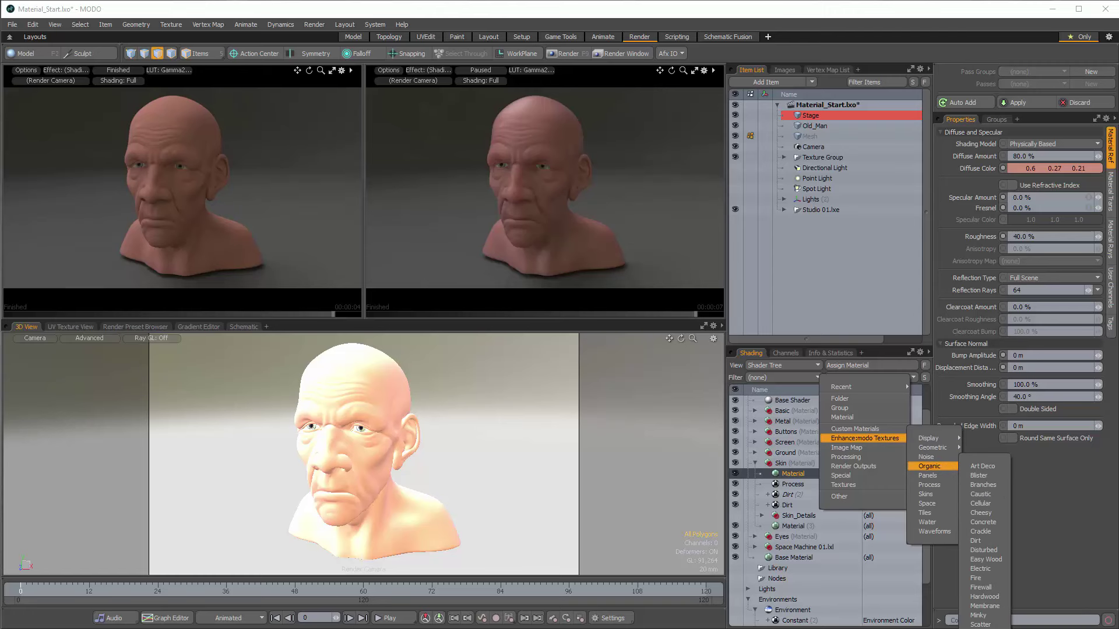
left_click(980, 628)
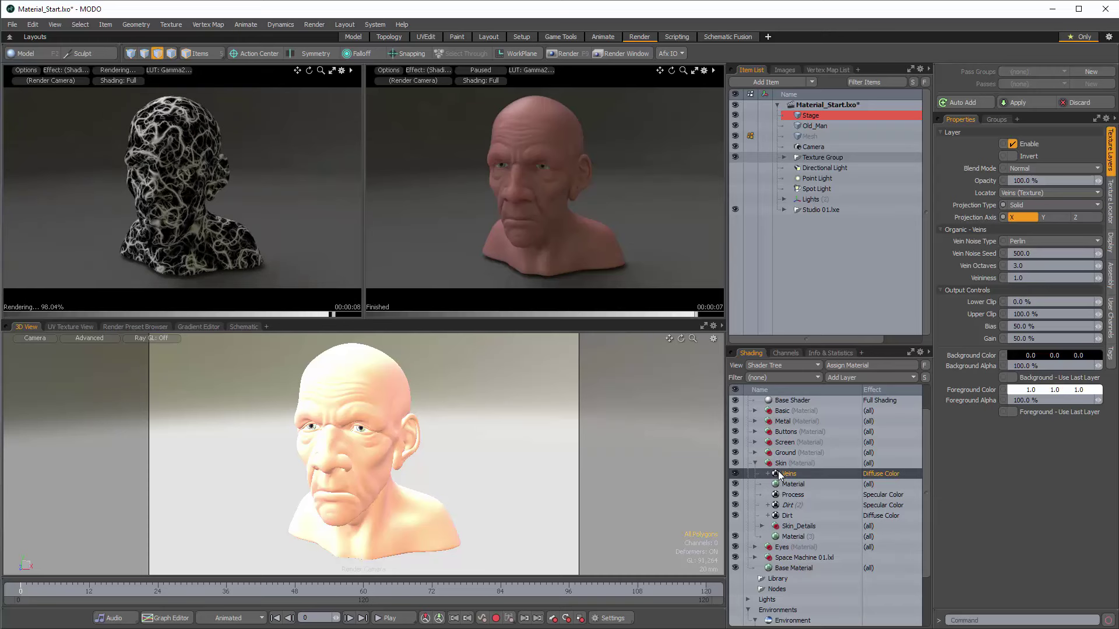
Hide the Veins layer and add an organic Concrete texture from the Enhance:modo textures above it
left_click(735, 473)
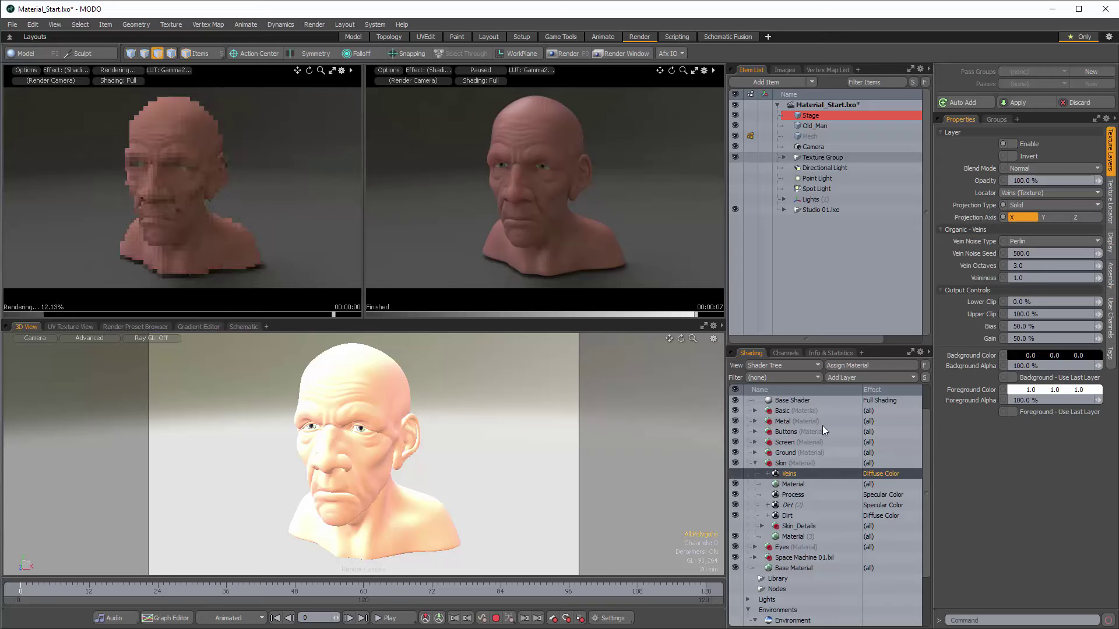
left_click(855, 378)
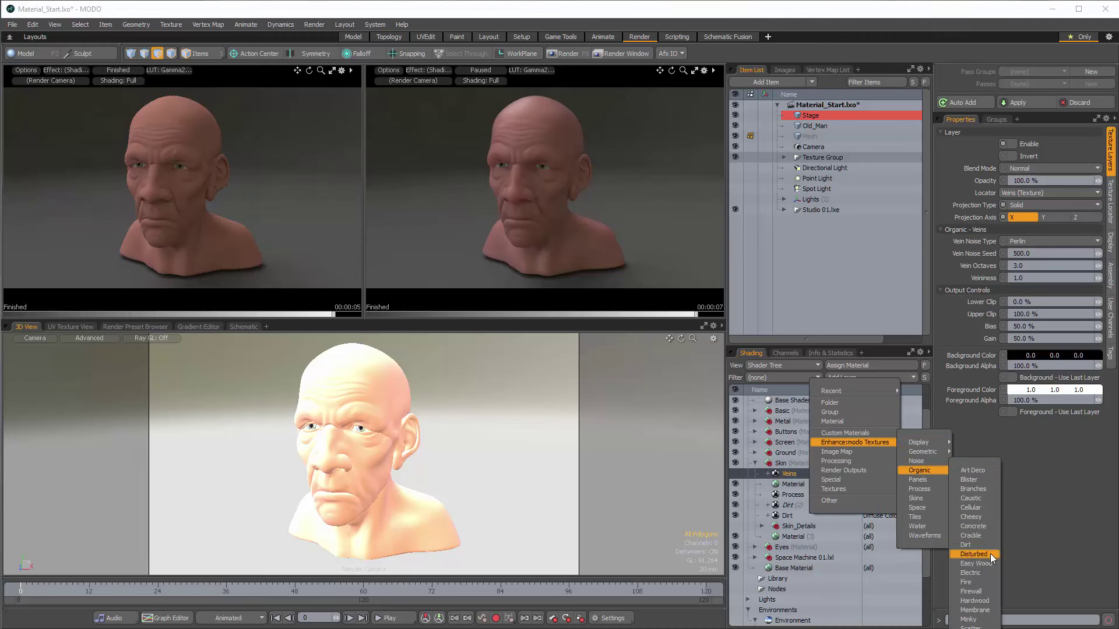
left_click(981, 525)
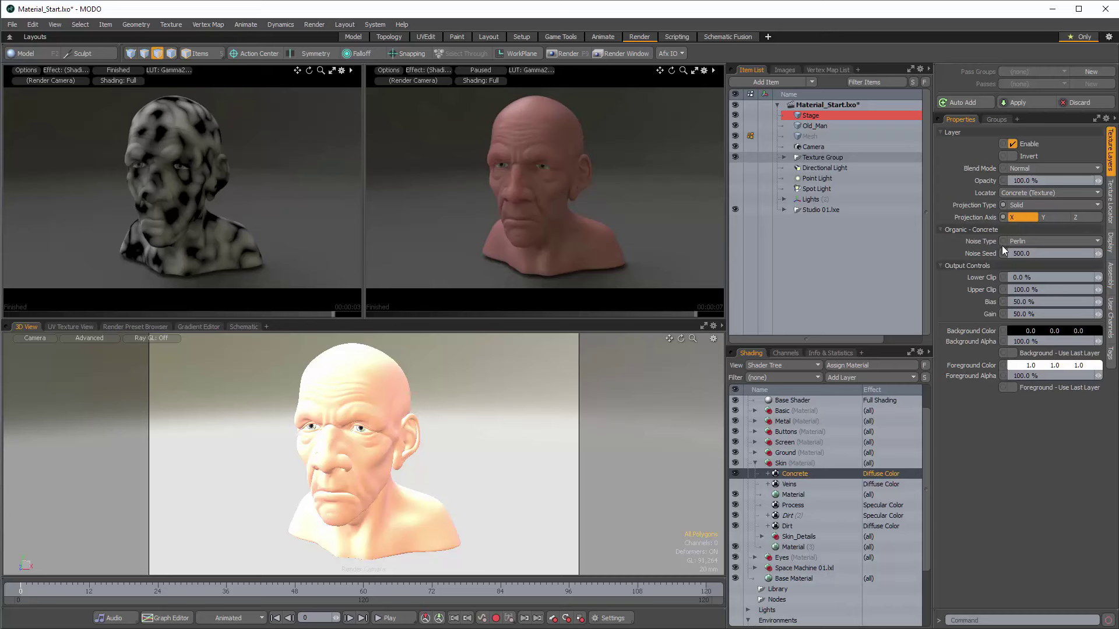
Try a 5 mm size for the Concrete texture locator and settle on 2 mm on all three axes
left_click(1110, 204)
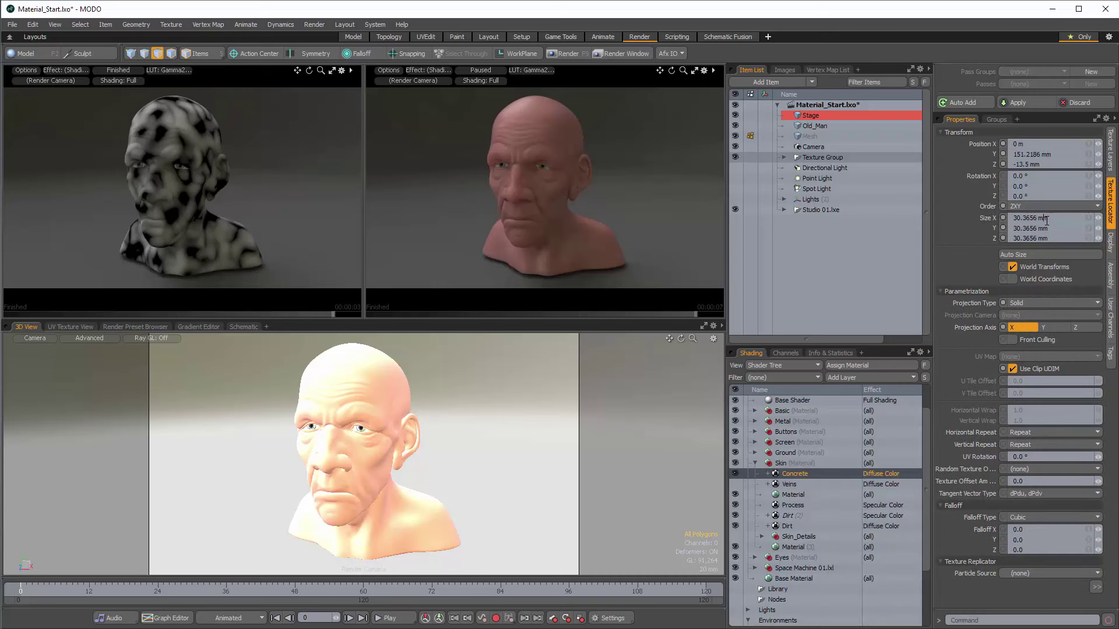
left_click(1046, 220)
type("5mm")
key("Return")
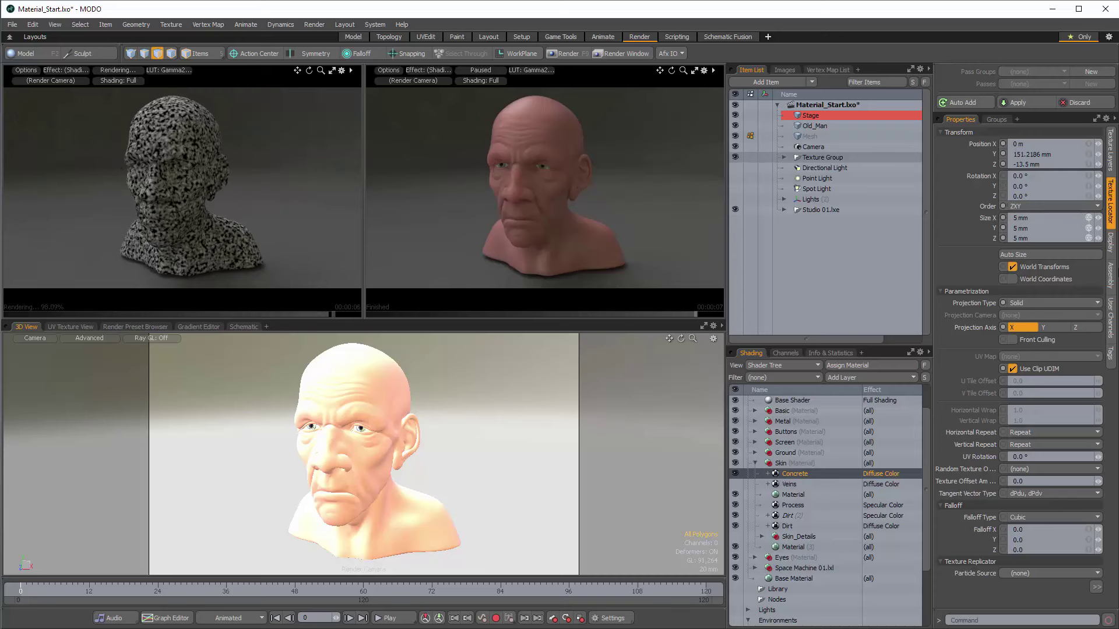
left_click(1039, 217)
type("2m")
key("Return")
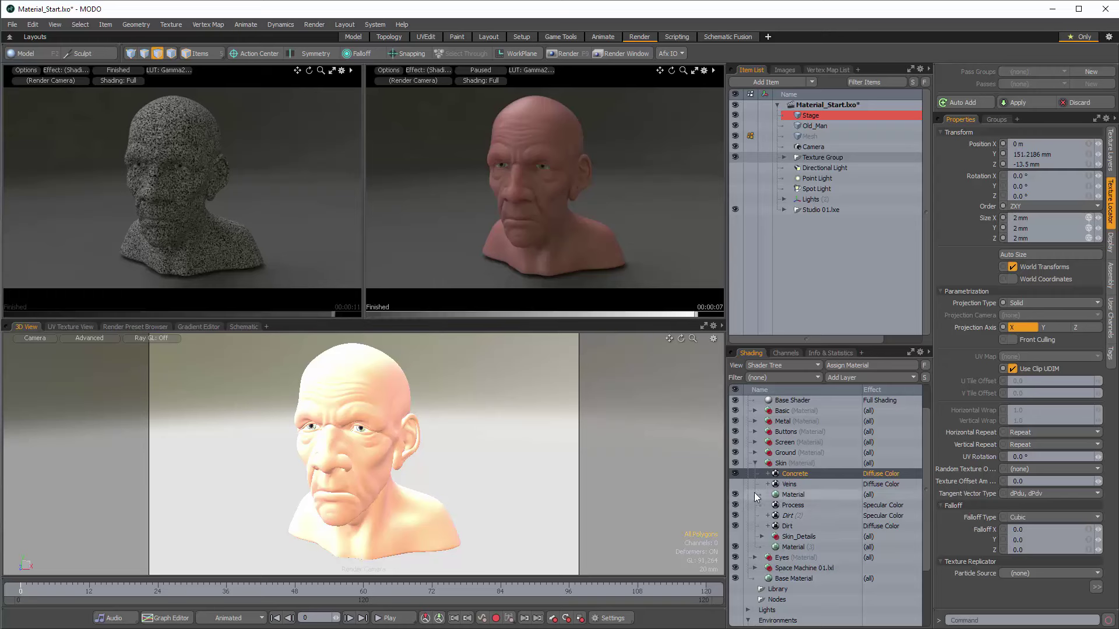
Hide the upper Material in the Skin group and change the Concrete layer's effect to Specular Amount
left_click(735, 495)
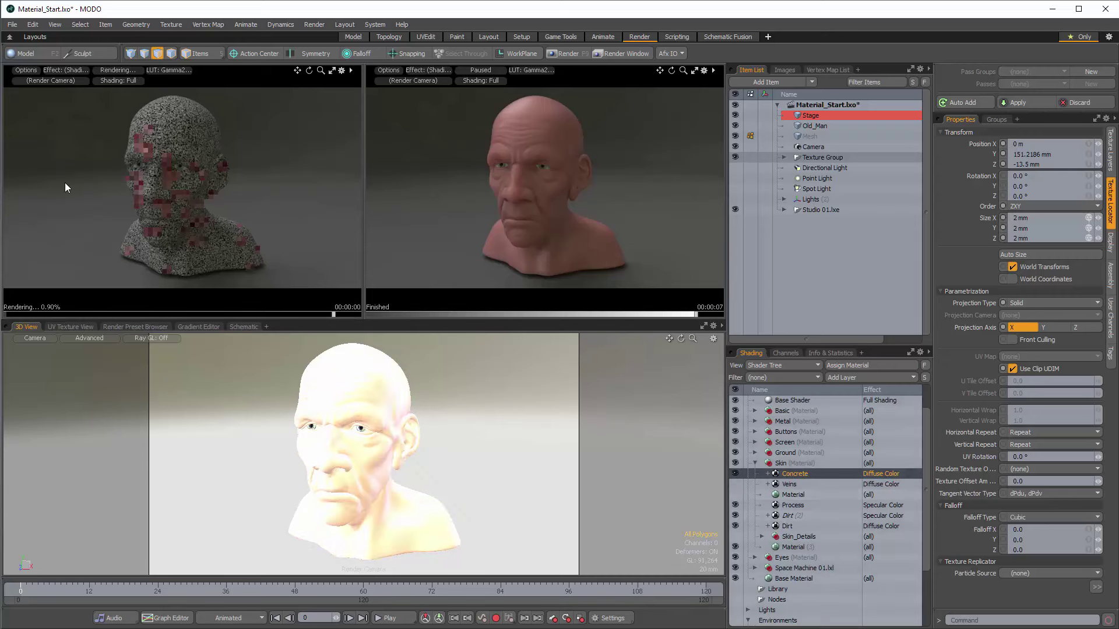
left_click(886, 475)
mouse_move(890, 498)
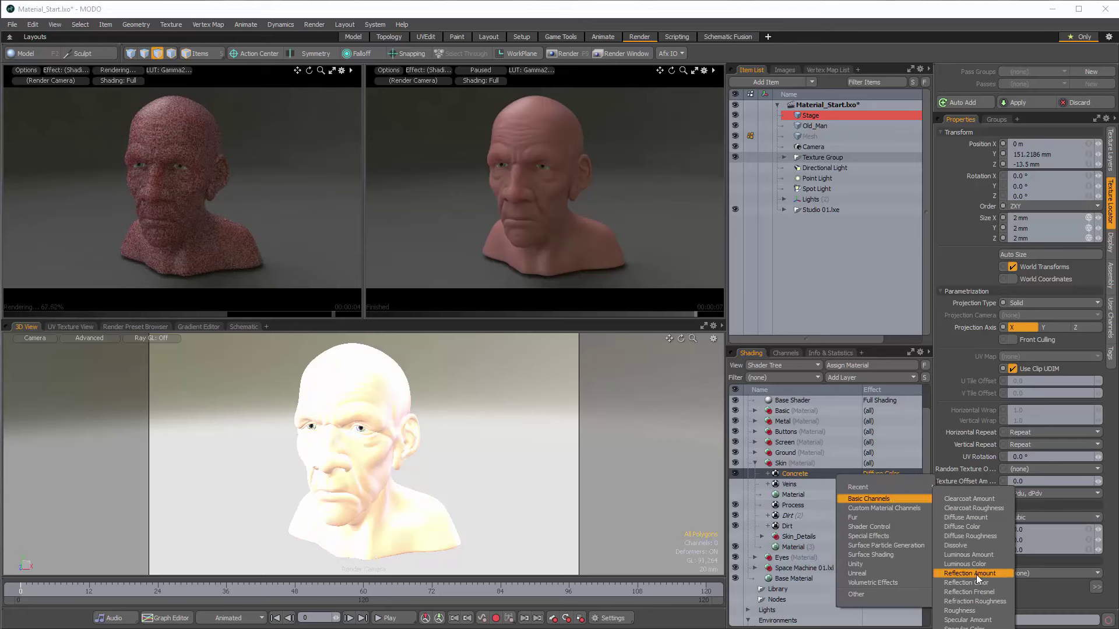
left_click(992, 623)
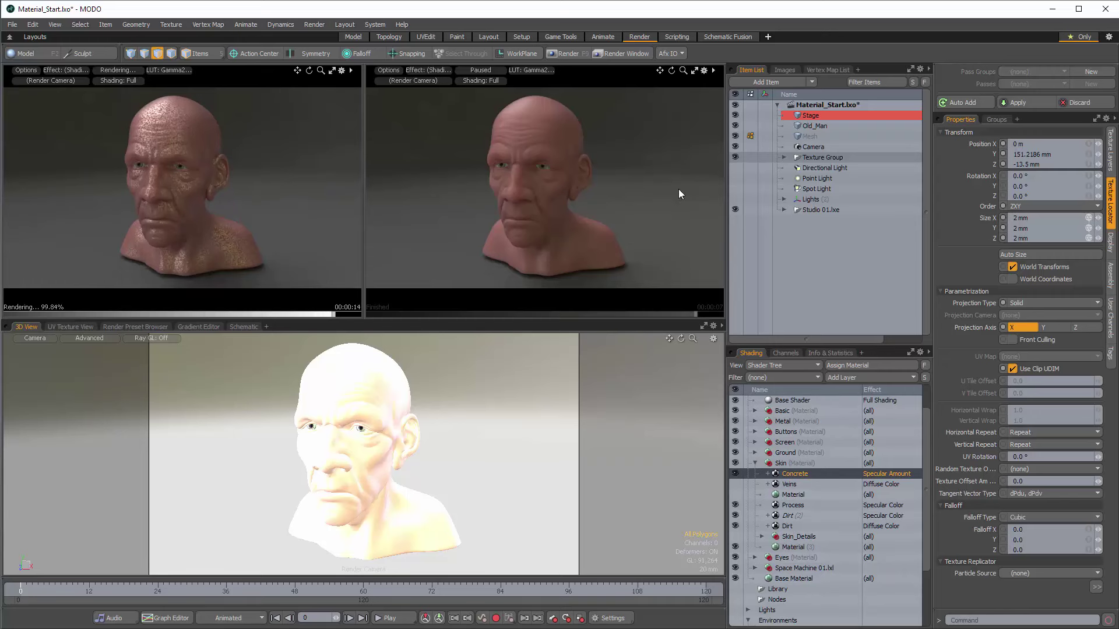
Set the Concrete layer's blend mode to Overlay and hide the Process layer and both Dirt layers
left_click(796, 546)
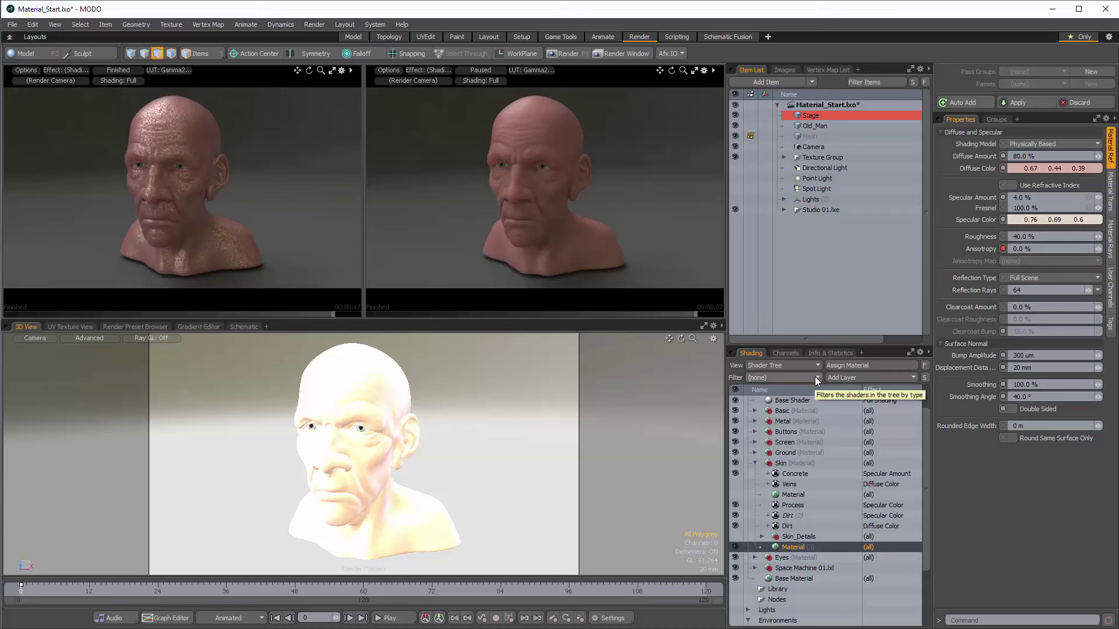
left_click(791, 475)
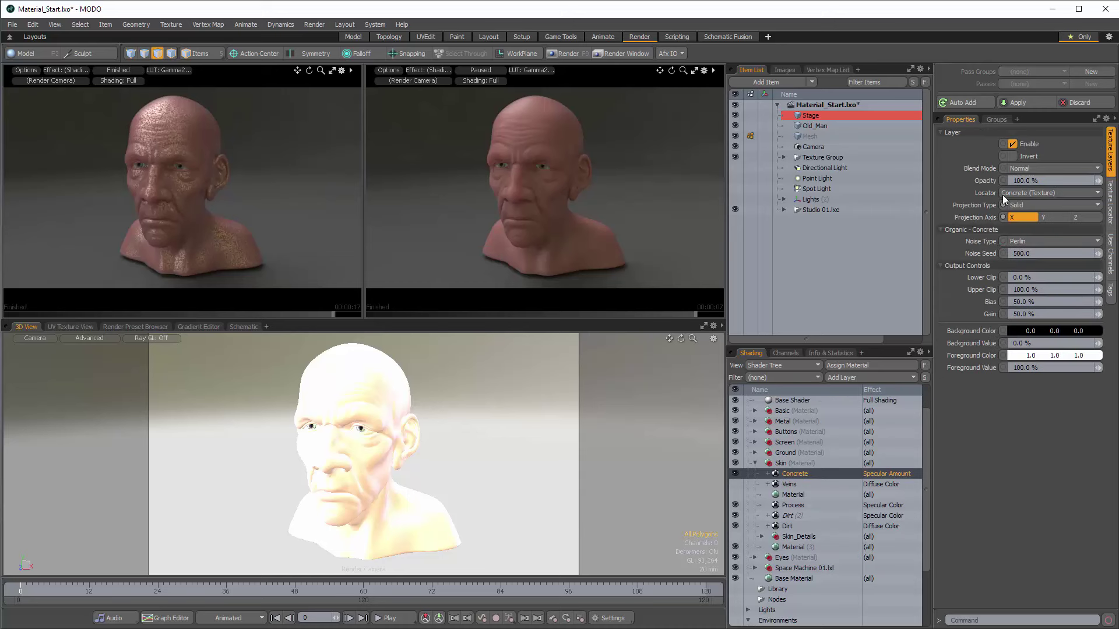
left_click(1034, 168)
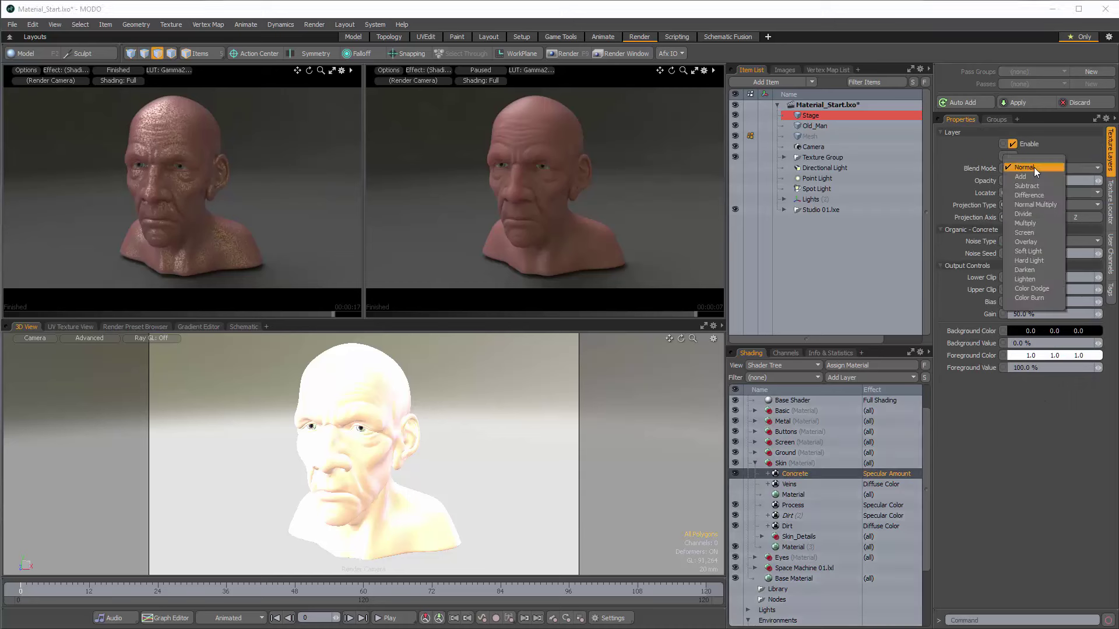
left_click(1037, 242)
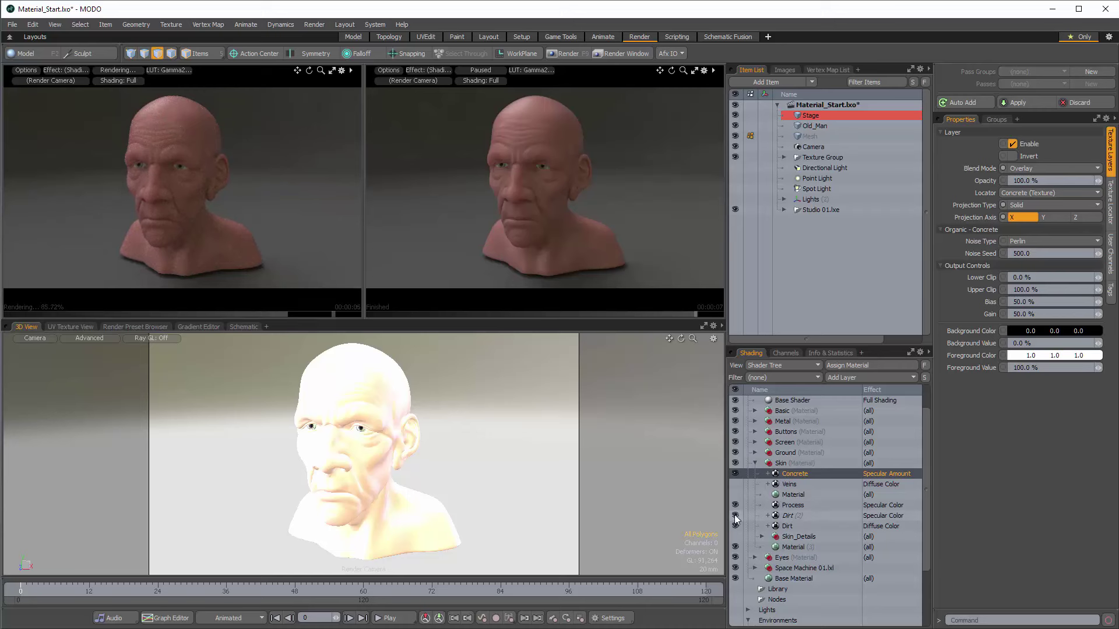
left_click(735, 504)
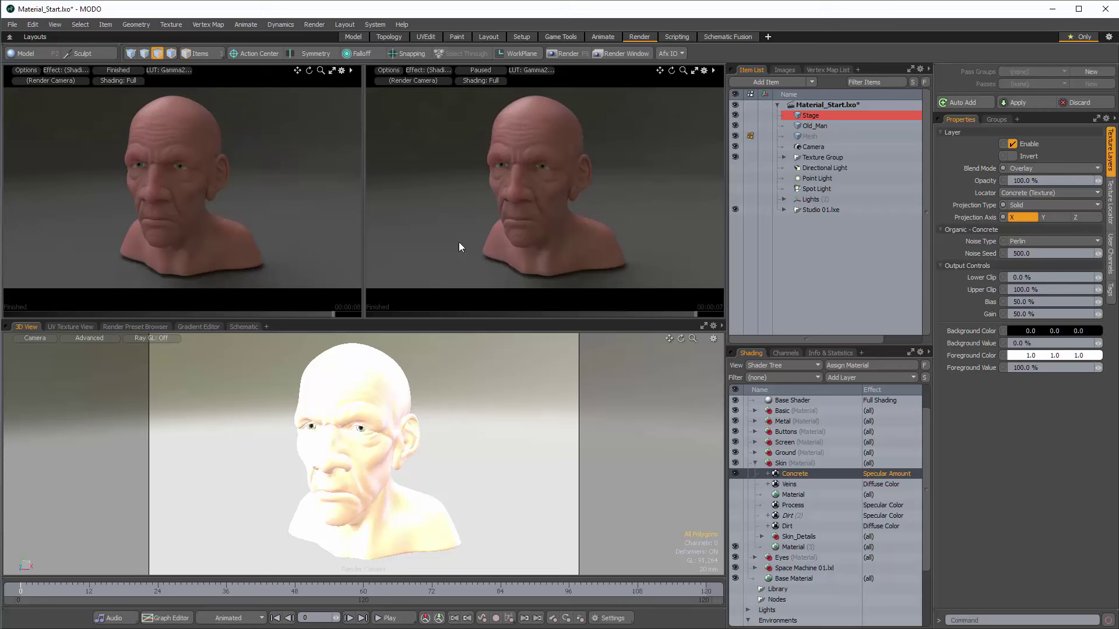
Set the Concrete texture locator's size to 4 mm on all three axes and the layer's opacity to 65%
left_click(1109, 206)
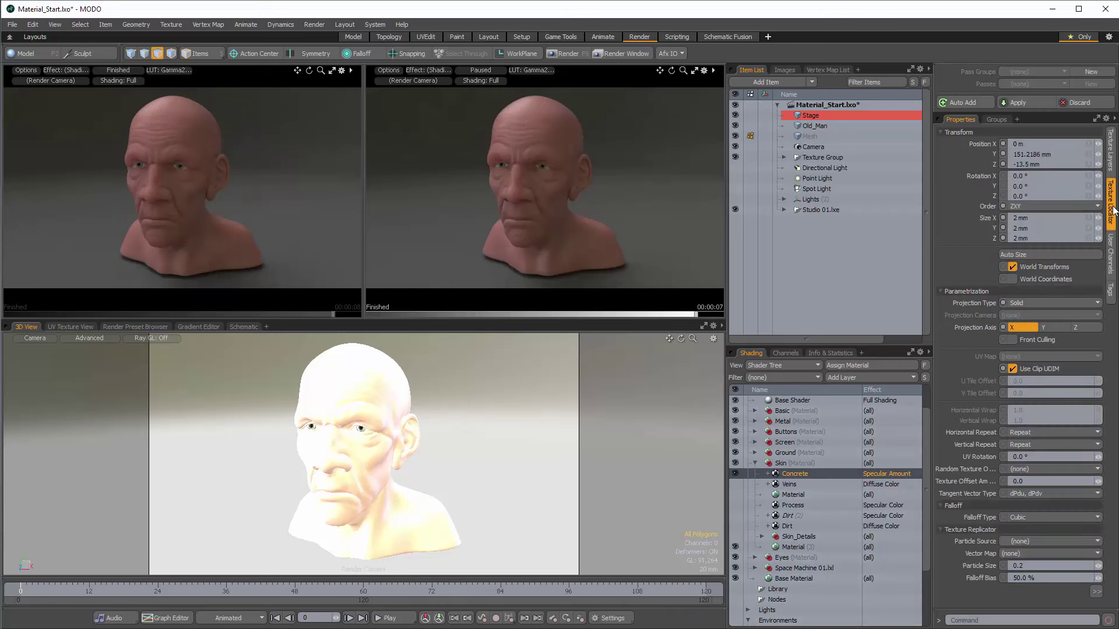
left_click(1036, 218)
type("4")
key("Return")
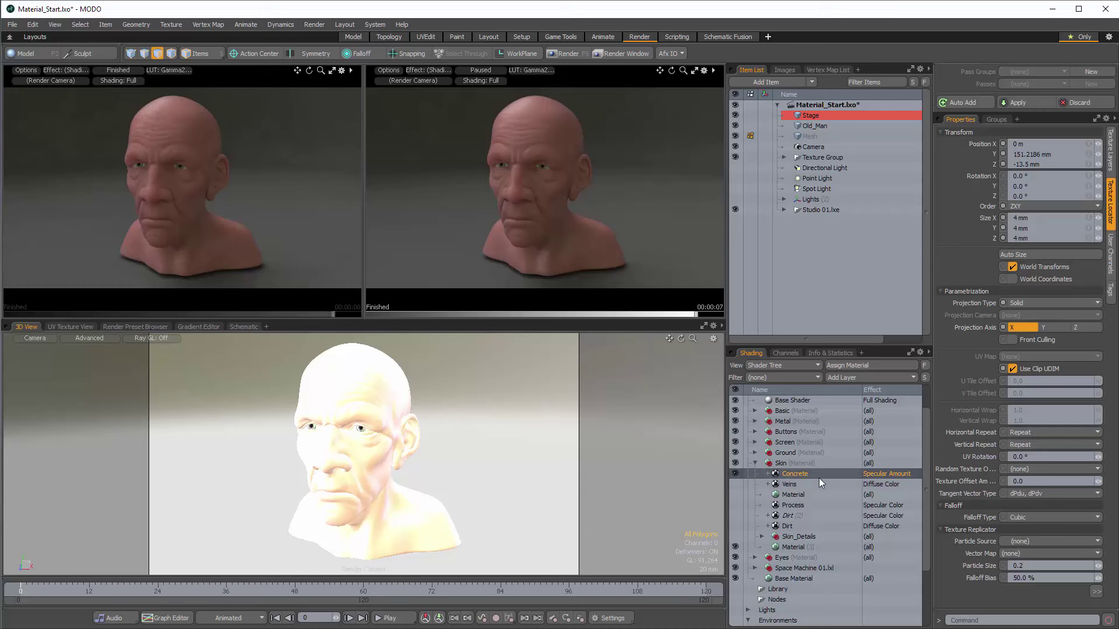
left_click(1110, 150)
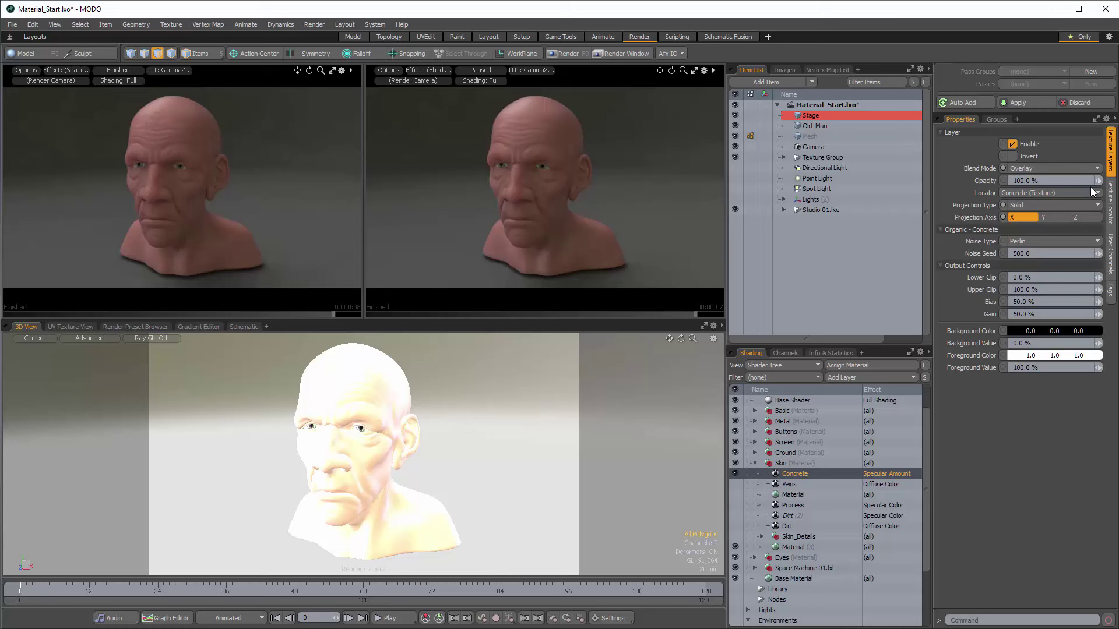
mouse_move(1098, 180)
left_mouse_down()
mouse_move(1078, 180)
mouse_move(1098, 181)
left_mouse_up()
Make both Dirt layers and the Process layer in the Skin group visible again
left_click(735, 526)
left_click(735, 515)
left_click(737, 507)
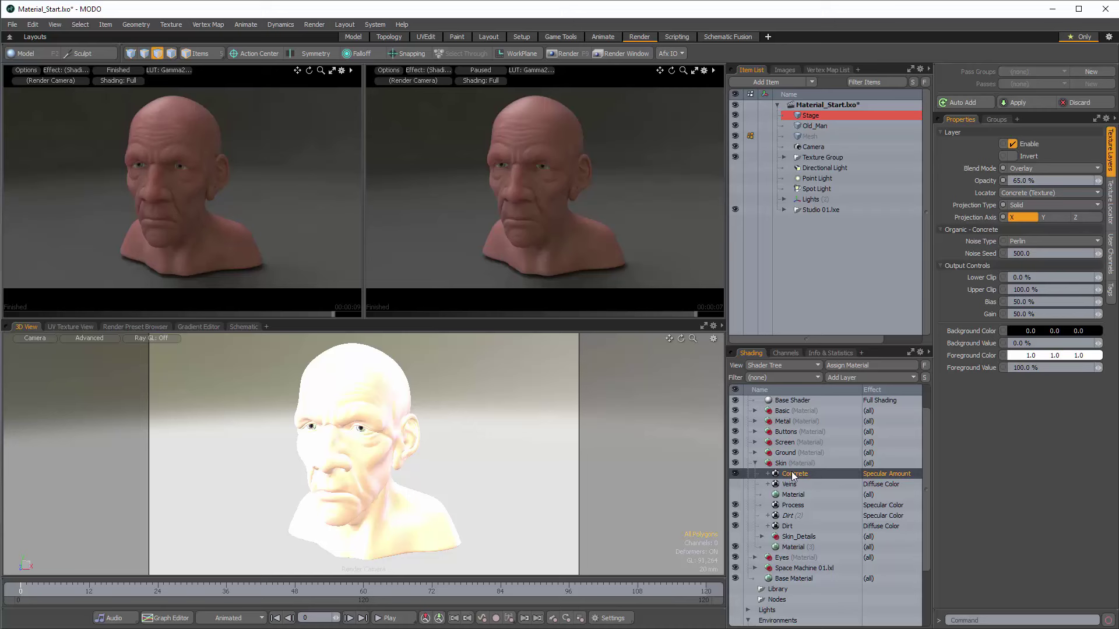
Move the Concrete layer below the upper Material in the Skin group and make that Material visible
left_click_drag(792, 477, 802, 499)
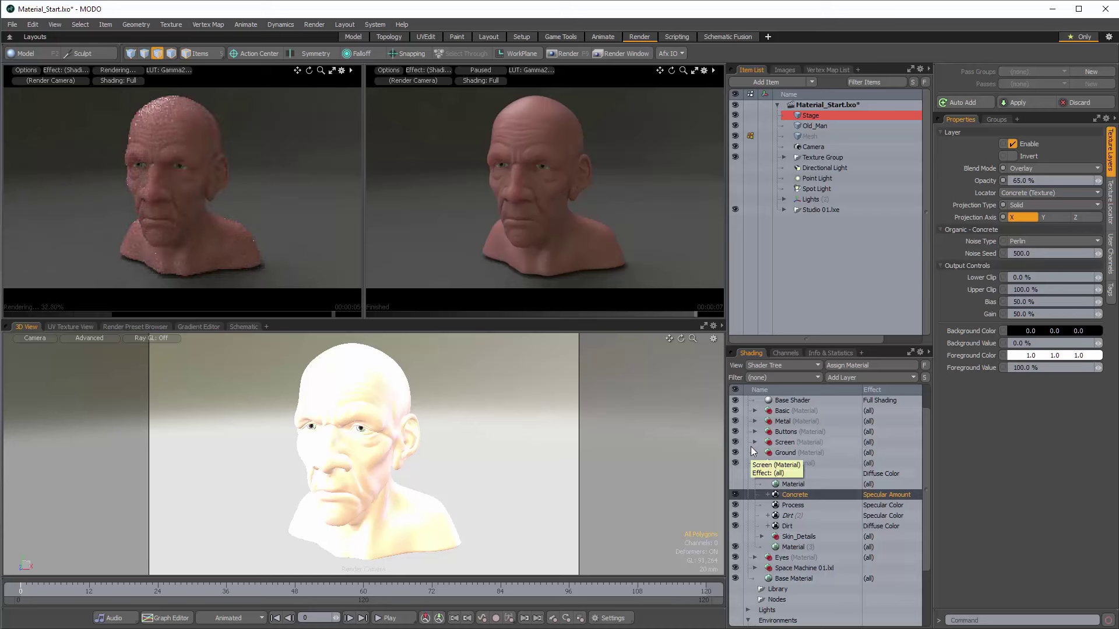
left_click(762, 537)
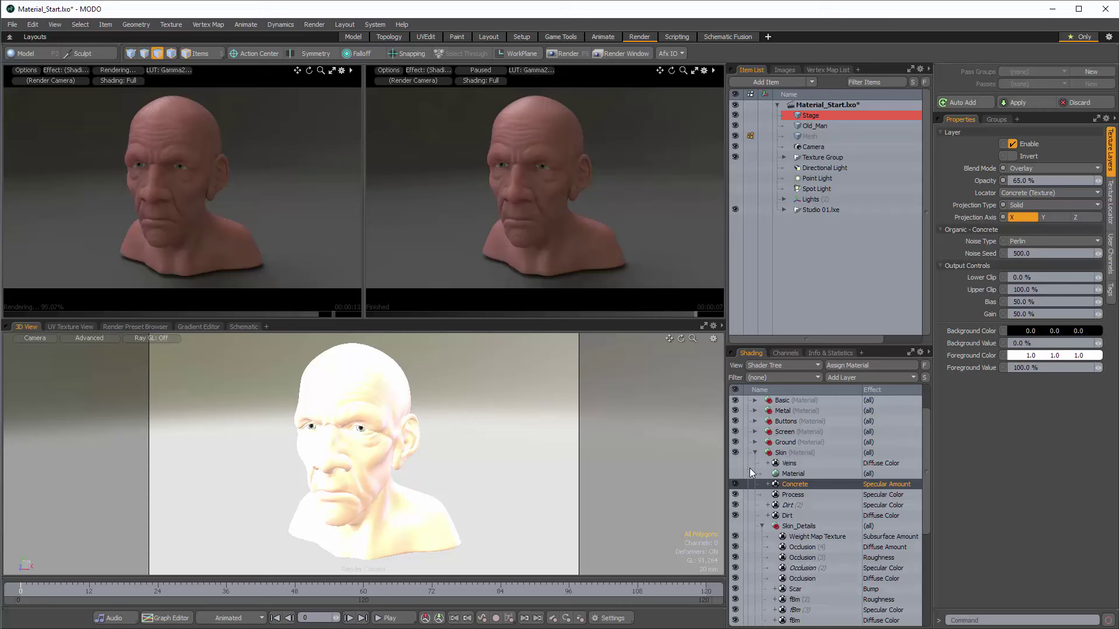
left_click(761, 527)
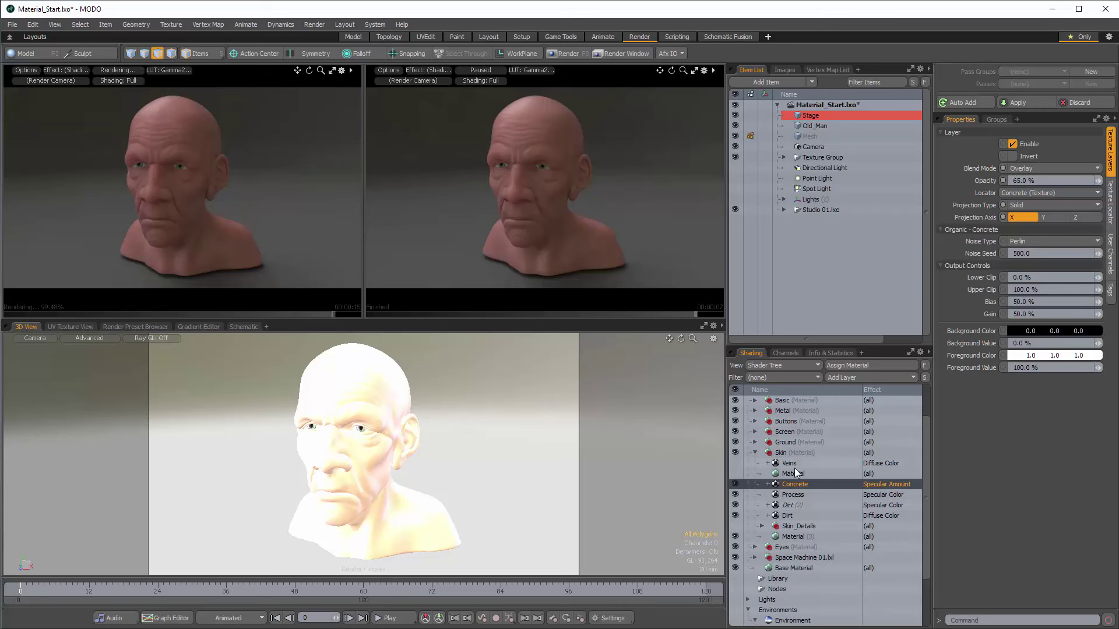
left_click(797, 474)
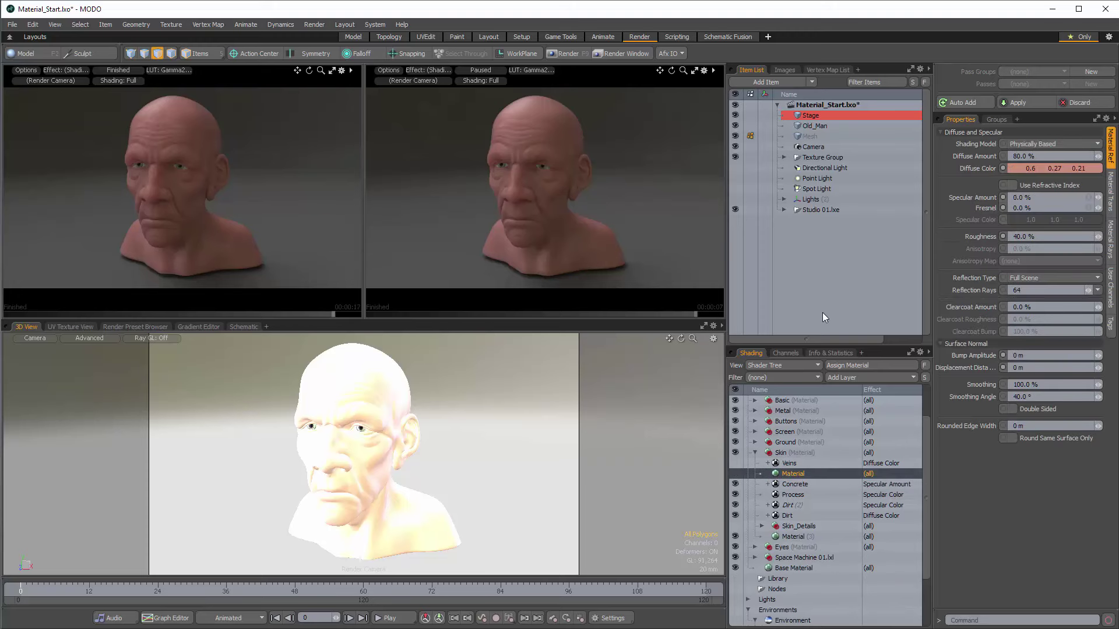
left_click(735, 474)
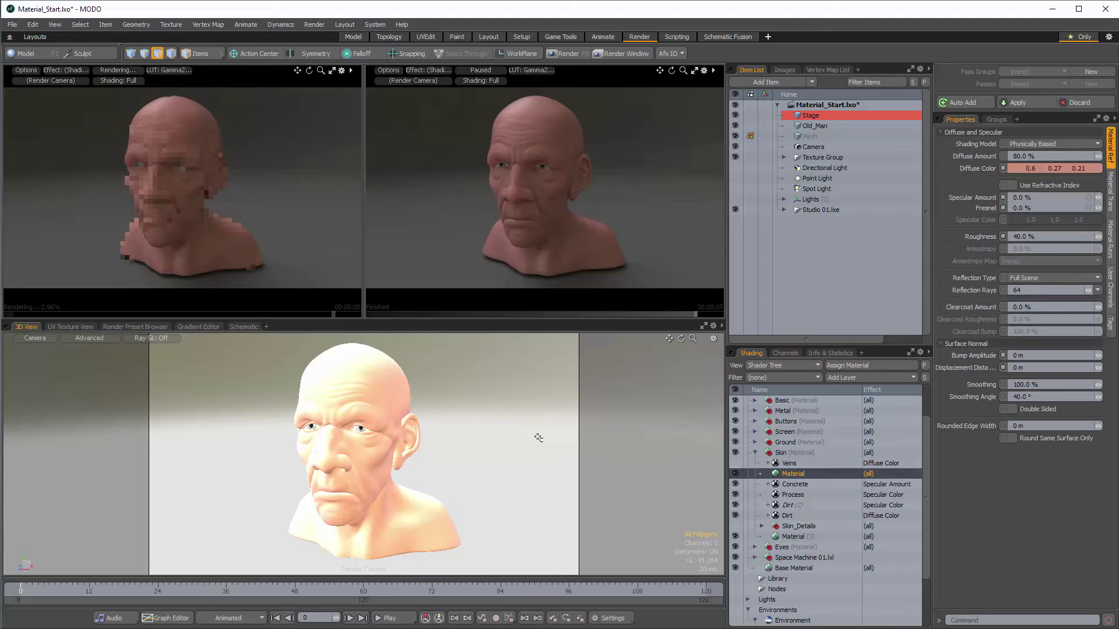
Add an Occlusion processing layer at the top of the Skin group and set its type to Concavity
left_click(851, 377)
mouse_move(854, 461)
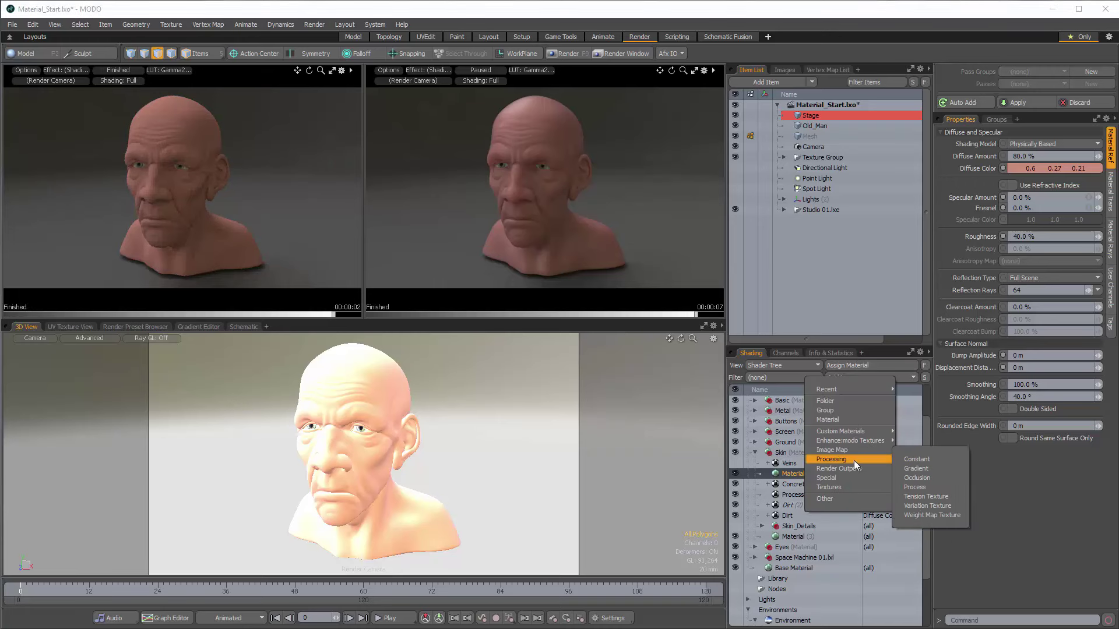
left_click(925, 478)
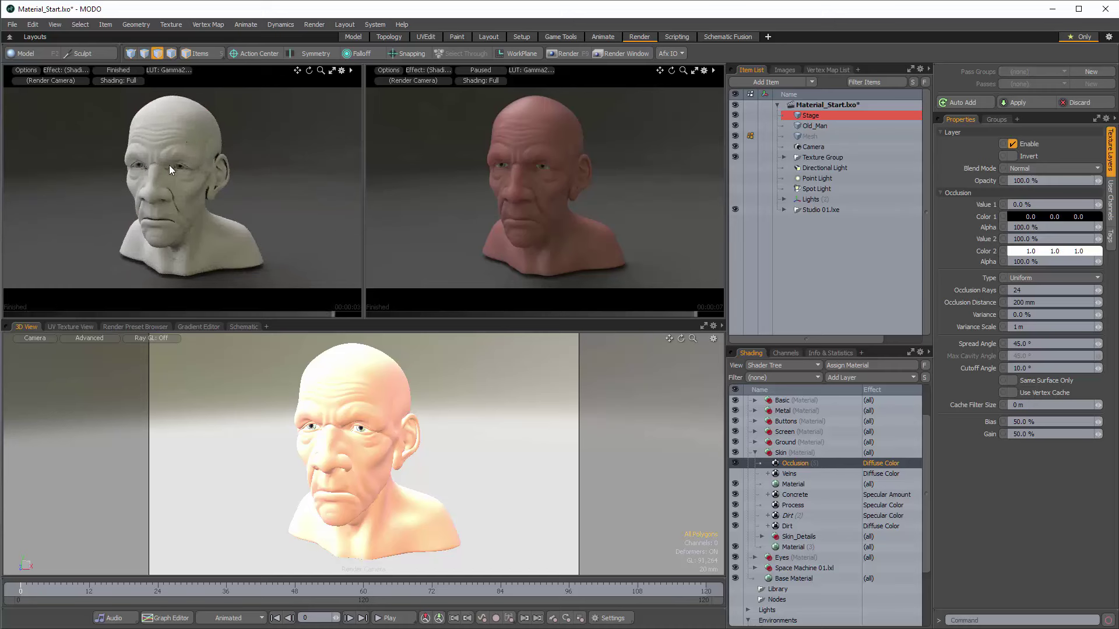
left_click(1075, 278)
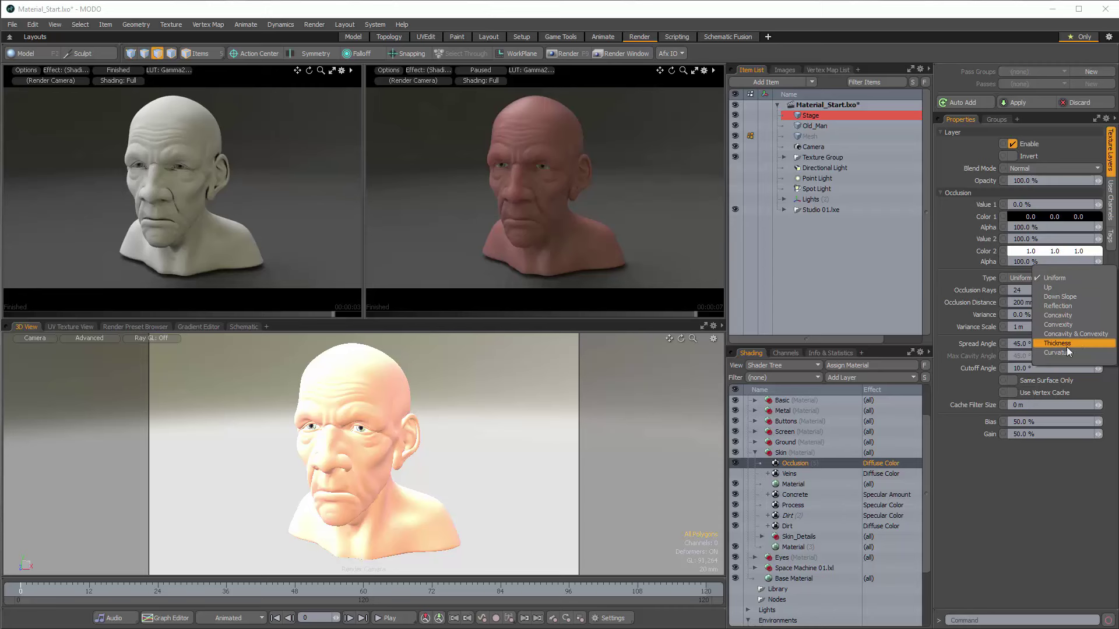
left_click(1074, 318)
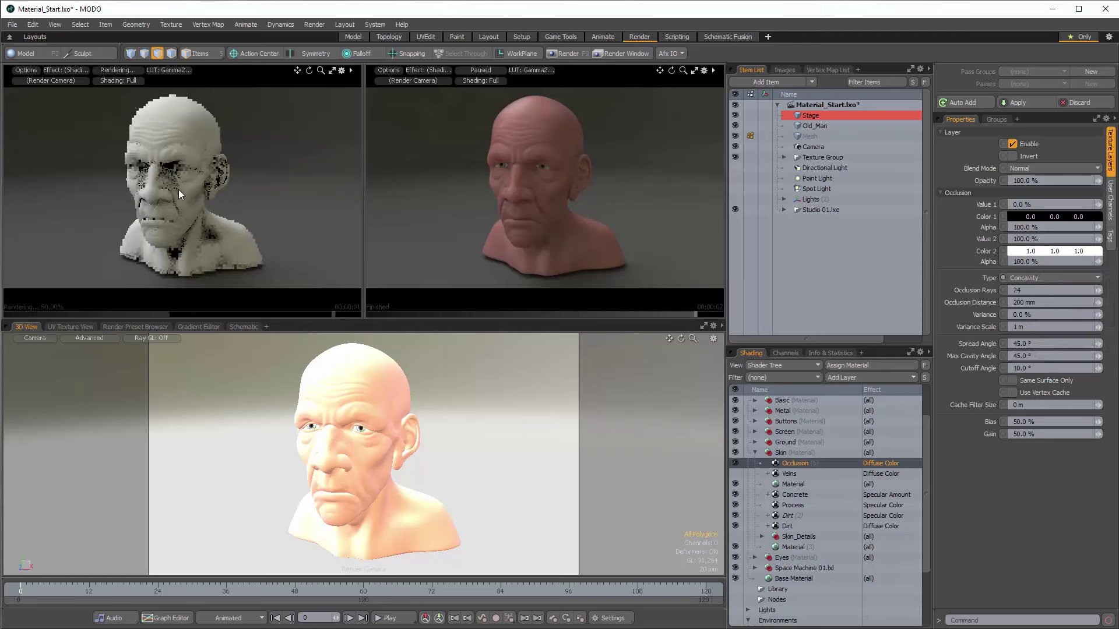
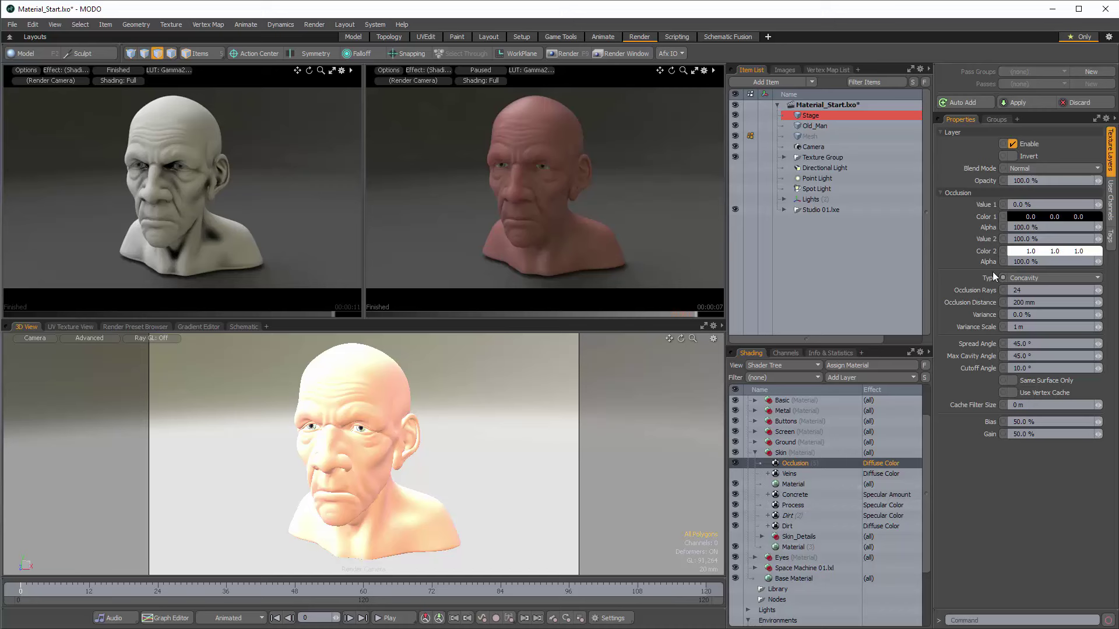
Try the Multiply blend mode at 35% opacity on the new Occlusion layer
left_click(1036, 168)
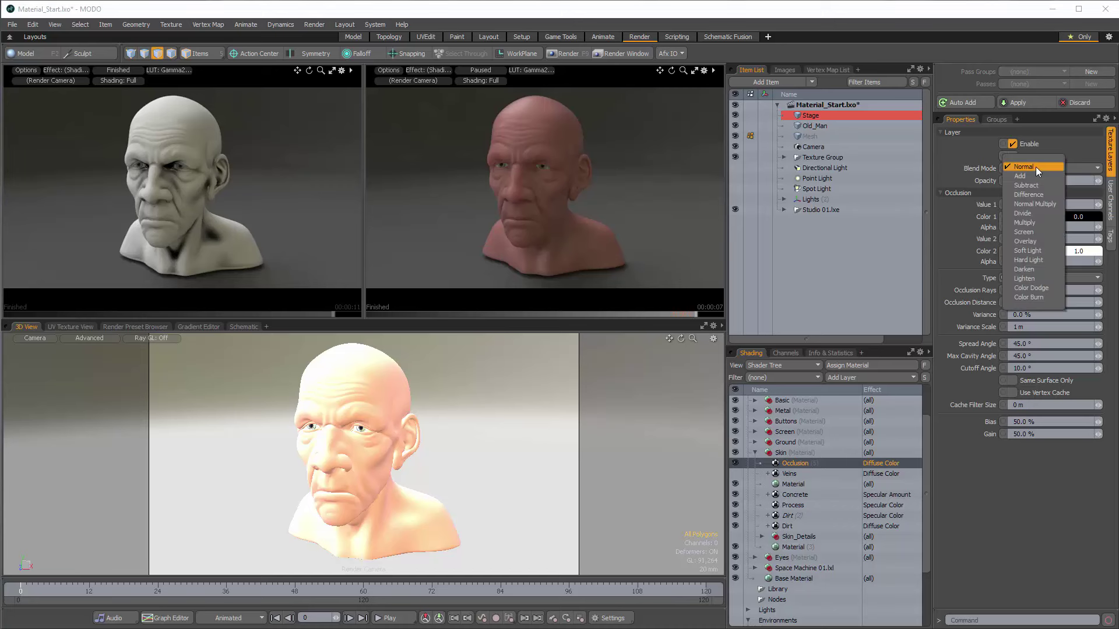
left_click(1047, 220)
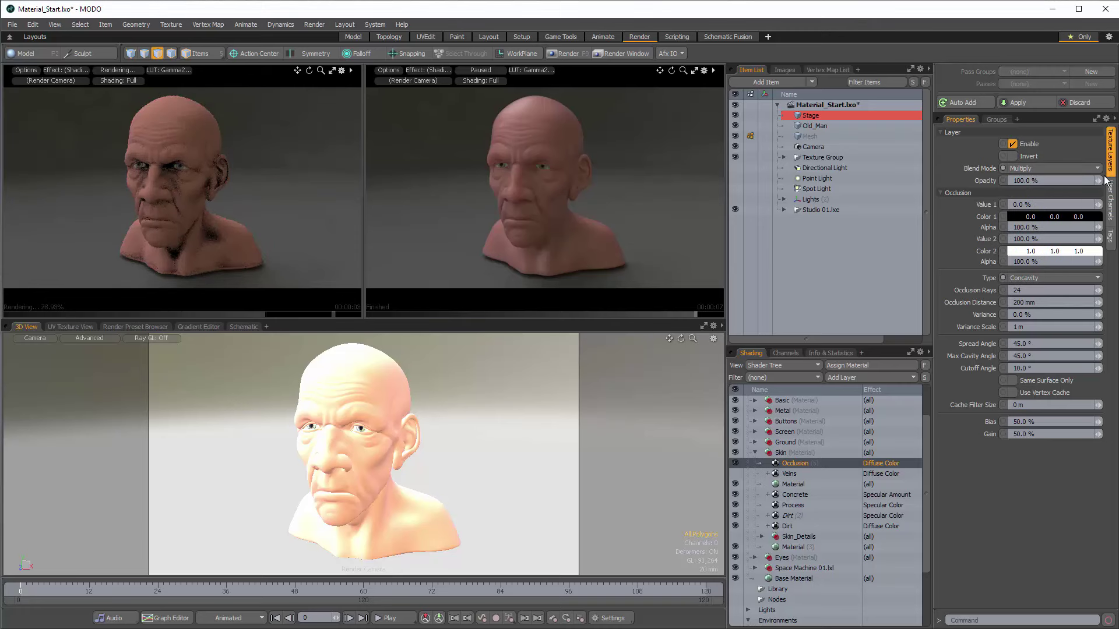
left_click_drag(1098, 180, 1023, 180)
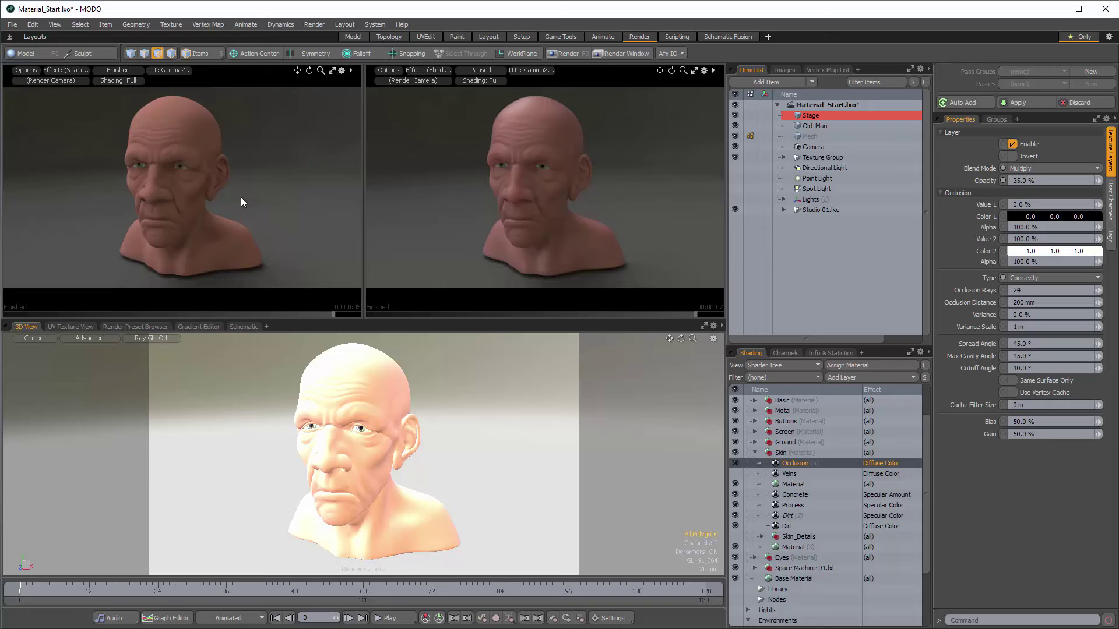
Return the Occlusion layer to the Normal blend mode at 100% opacity
left_click(1052, 168)
left_click(1042, 112)
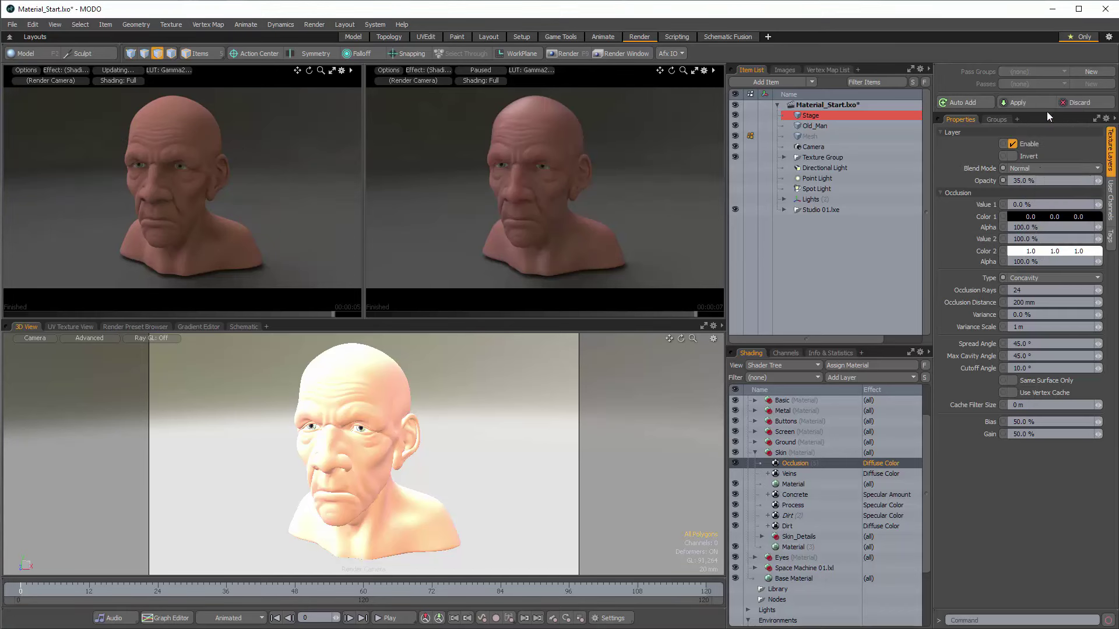
left_click(1044, 180)
type("100")
key("Tab")
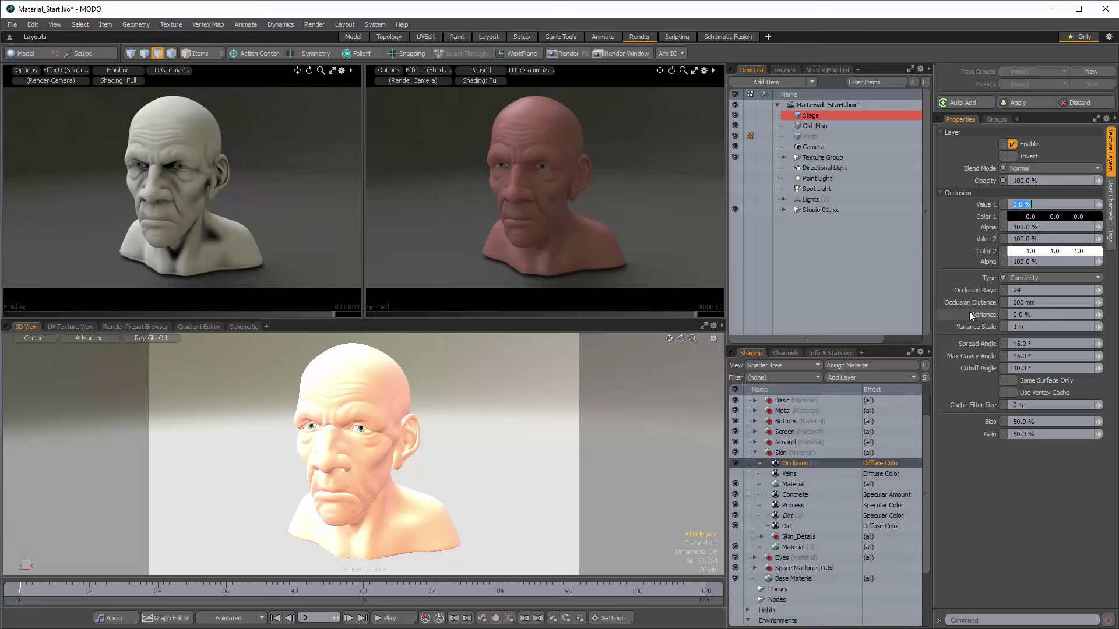
Set the Occlusion layer's occlusion distance to 300 mm
left_click_drag(1018, 302, 1008, 302)
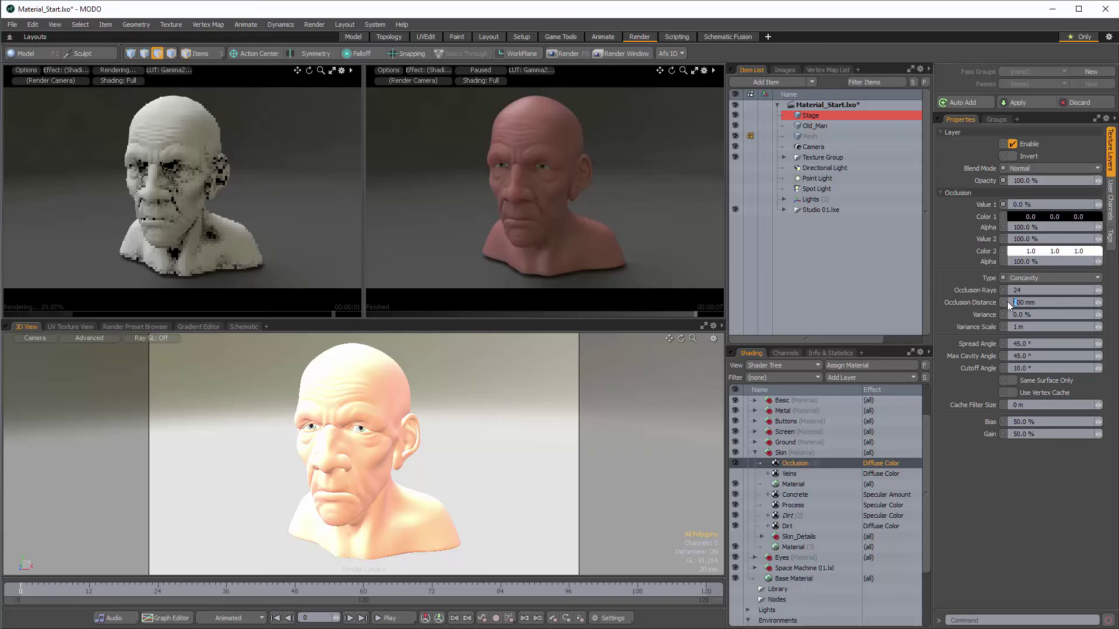
type("3")
key("Tab")
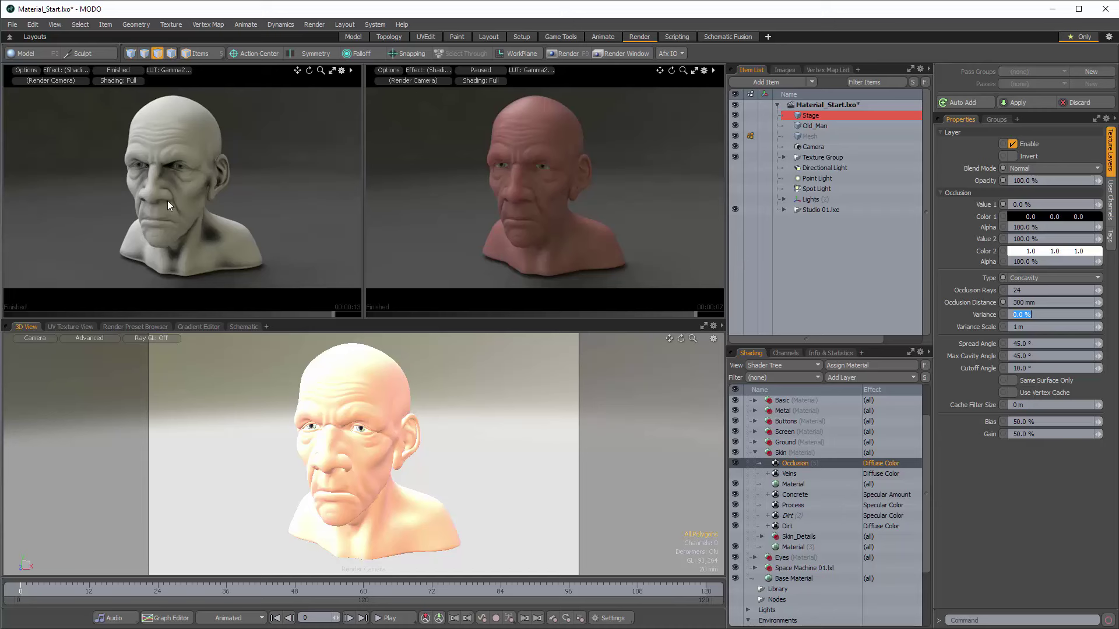
Set the Occlusion layer's blend mode to Multiply, try 40% opacity and settle on 45%
left_click(1044, 166)
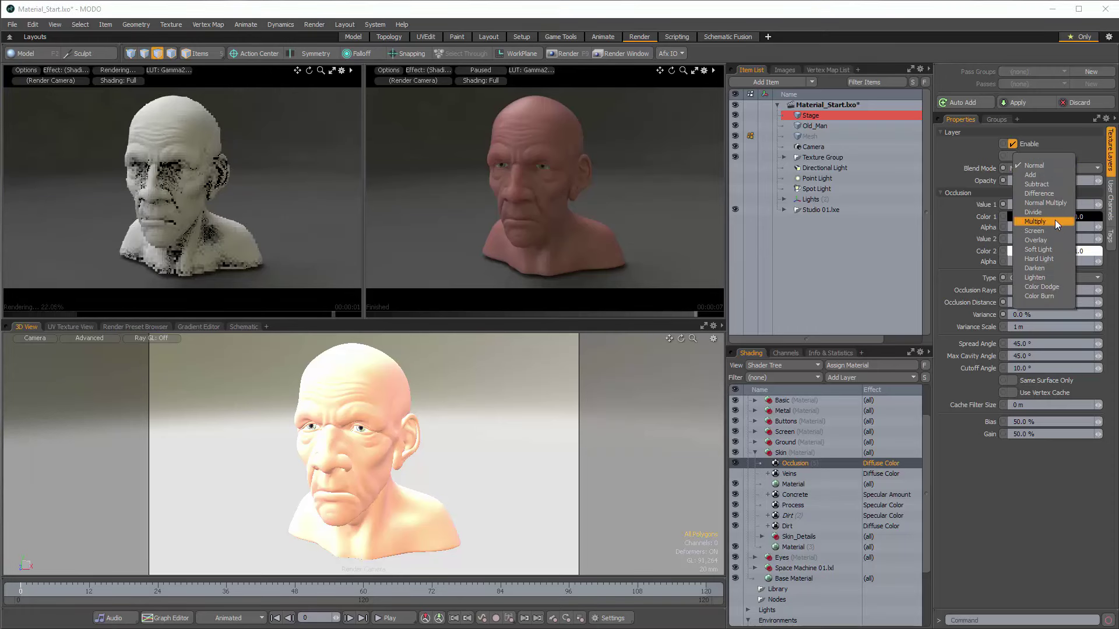
left_click(1055, 220)
left_click(1042, 181)
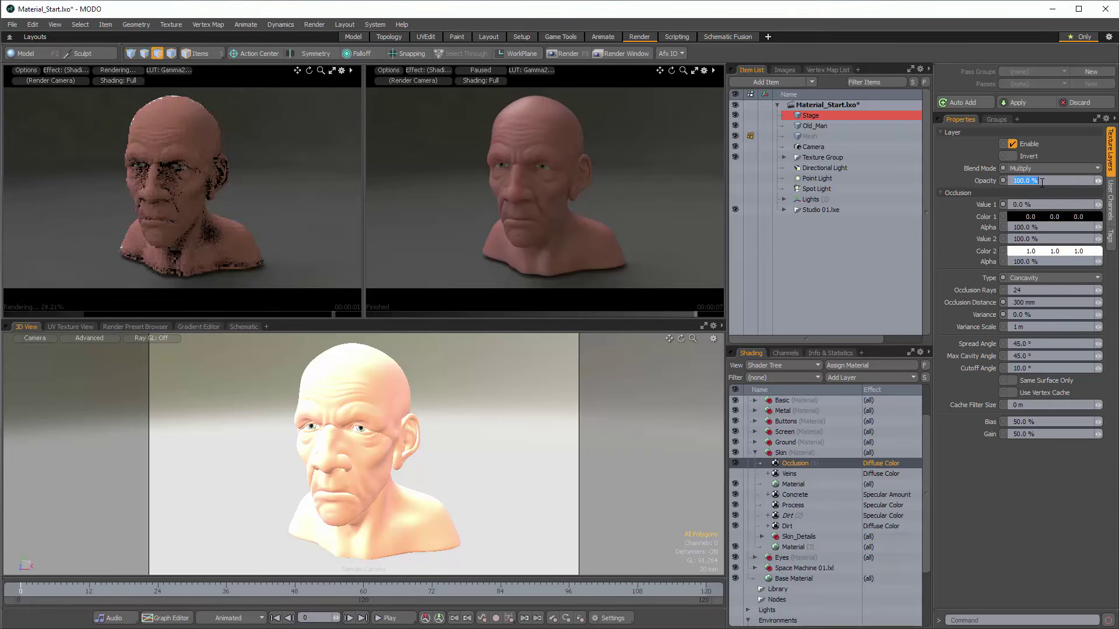
type("40")
key("Tab")
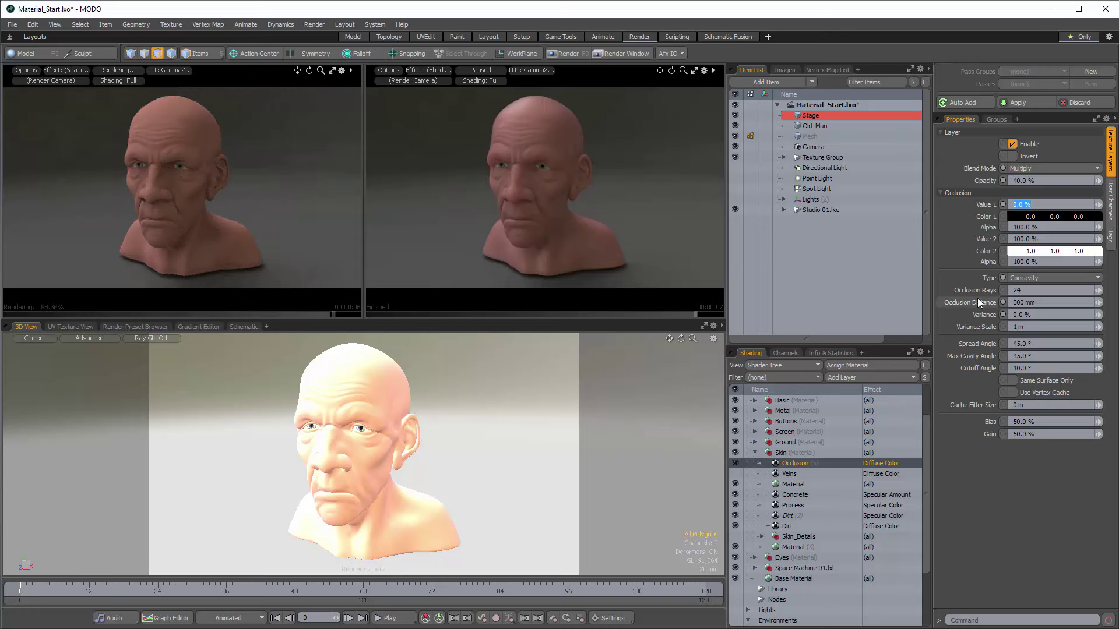
left_click(1045, 181)
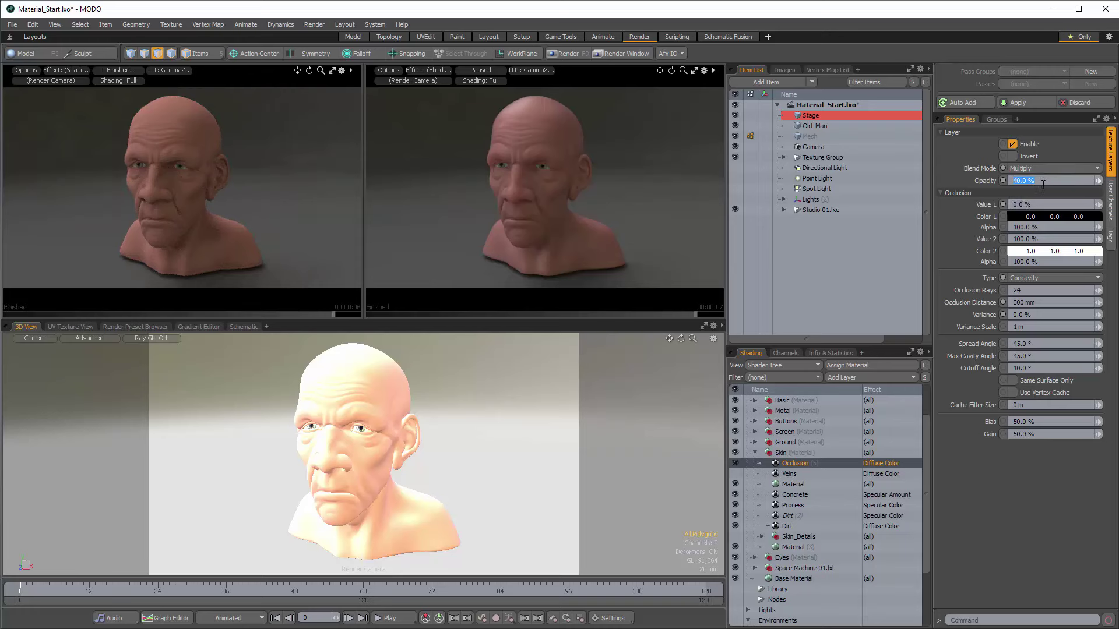
type("45")
key("Tab")
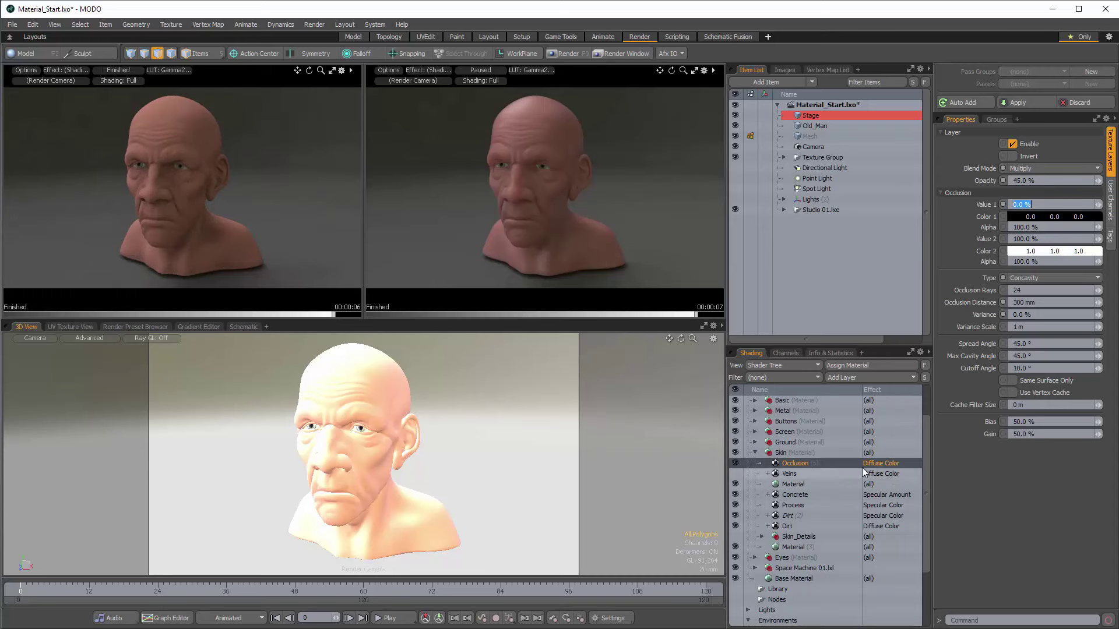
Change the skin's Occlusion layer effect from Diffuse Color to Diffuse Amount
left_click(891, 463)
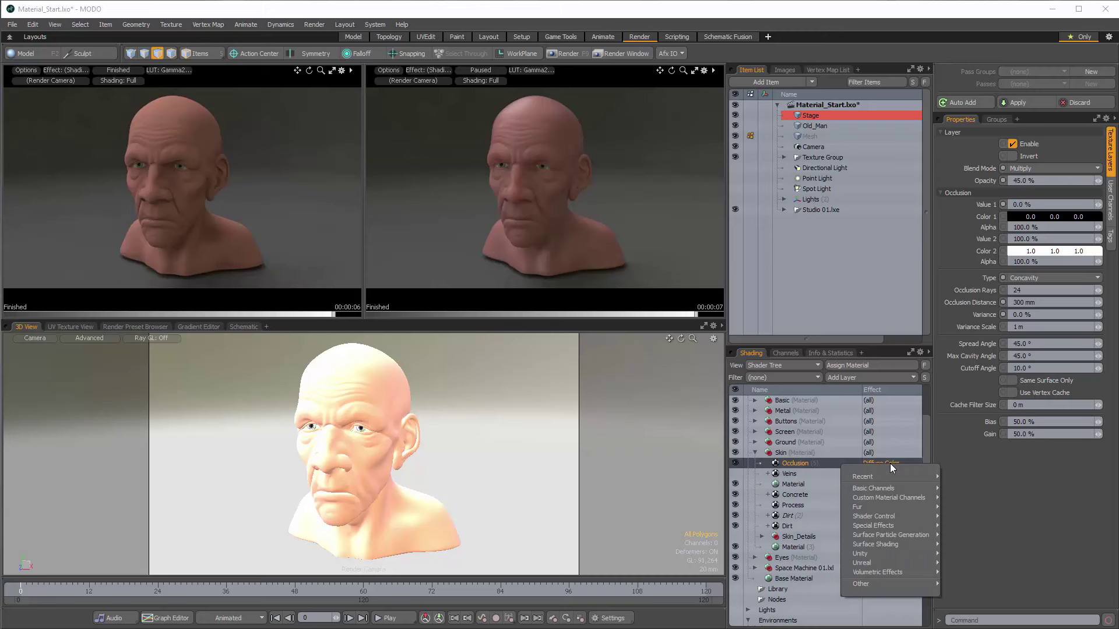
mouse_move(893, 493)
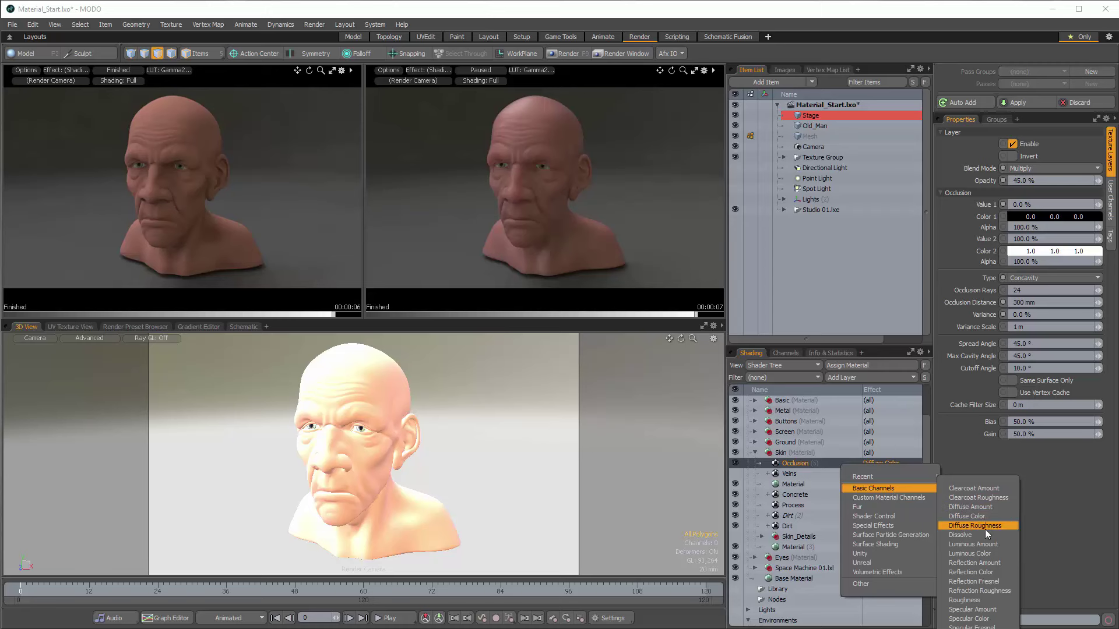
left_click(972, 507)
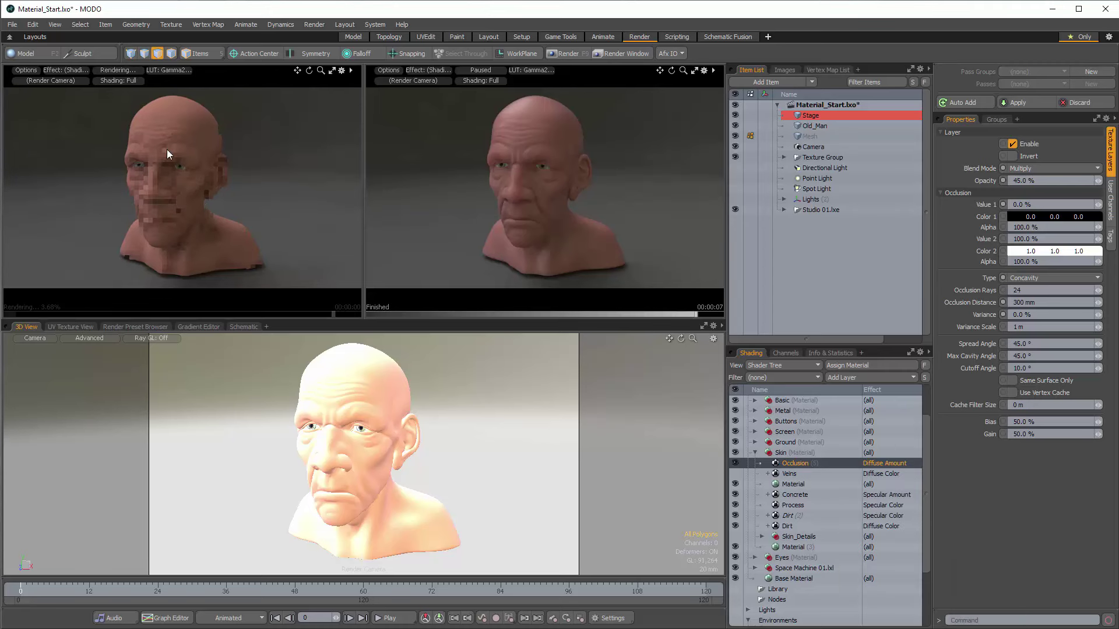
Hide the skin's upper Material layer and compare the render with the Concrete, Process and both Dirt layers switched off and back on
left_click(735, 483)
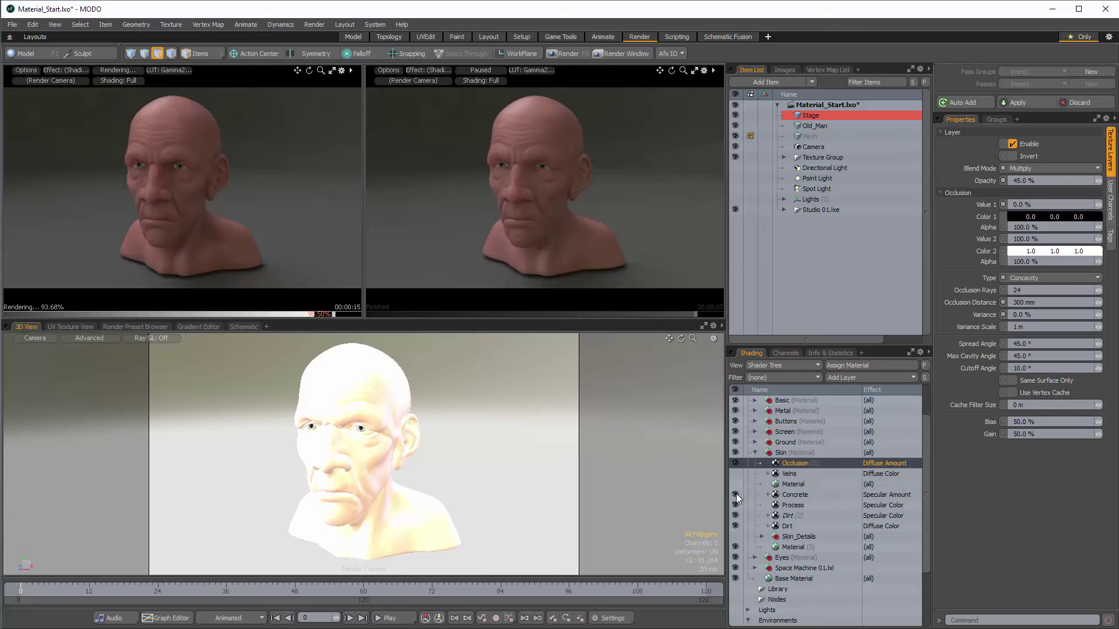
left_click_drag(735, 495, 735, 525)
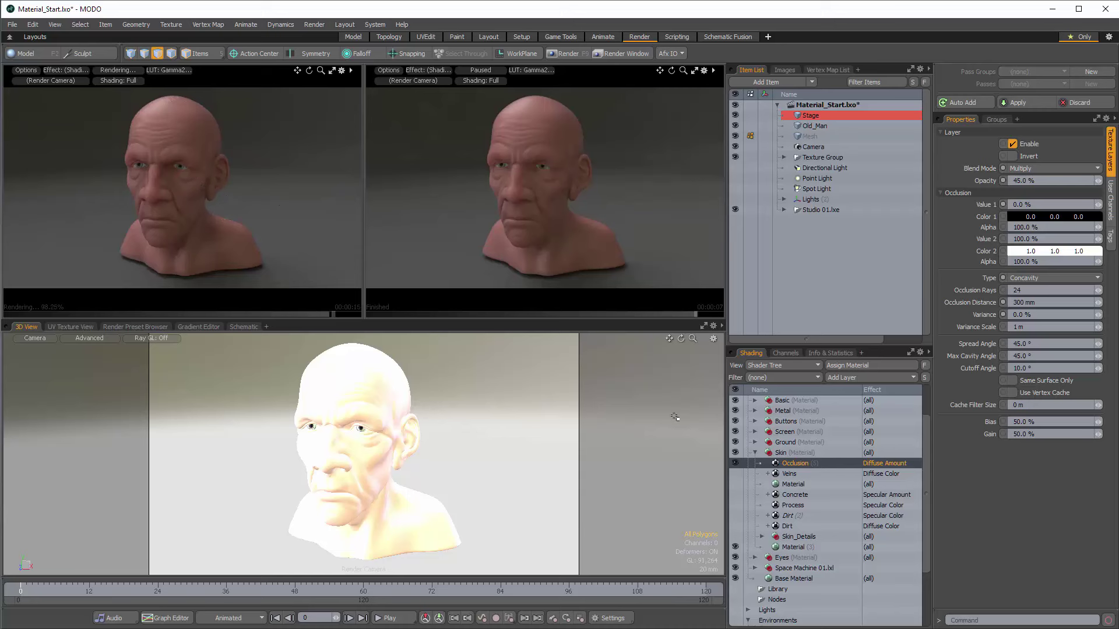
left_click(736, 494)
left_click(736, 505)
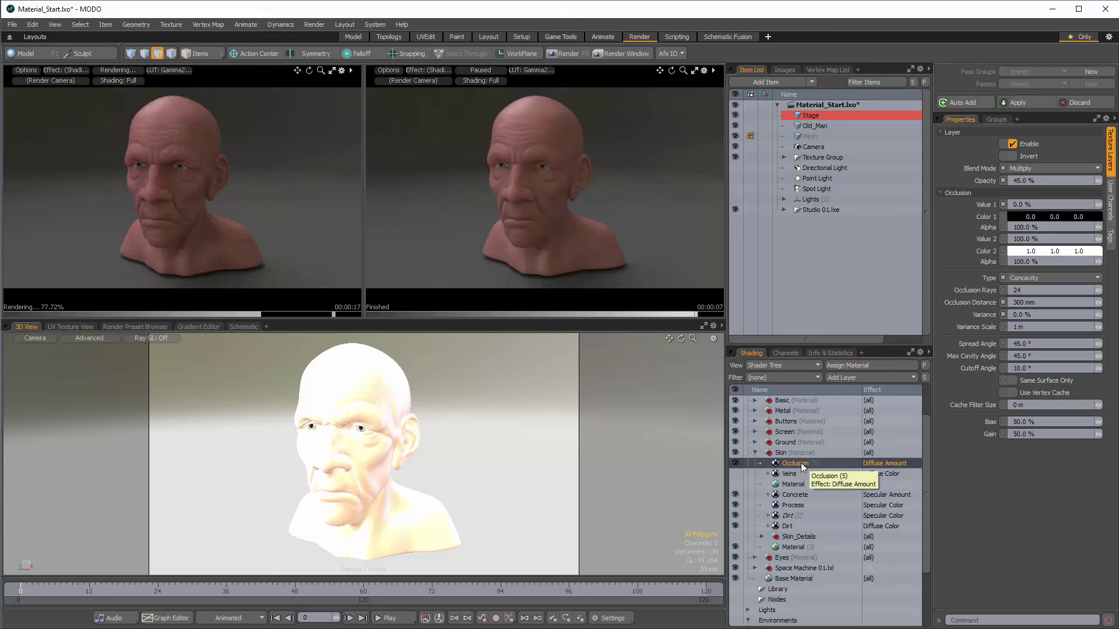
Move the Occlusion layer beneath the skin's upper Material layer, directly above Concrete
left_click_drag(801, 463, 809, 489)
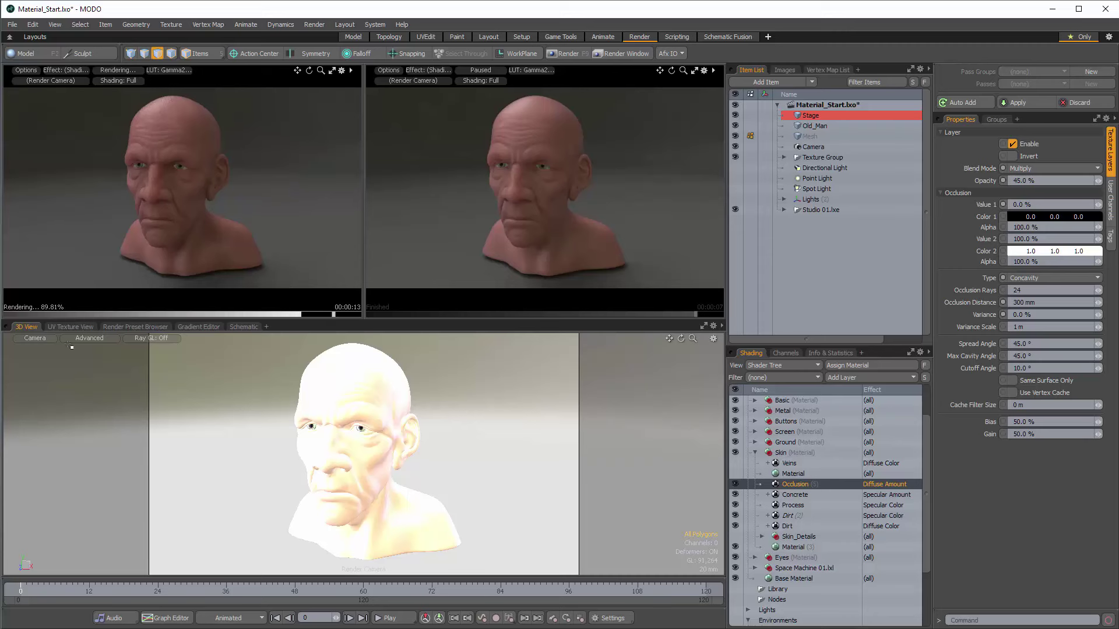
Set the 3D view to Vertex Map shading, show the SSS weight map on the Old_Man mesh and switch to the Perspective view
left_click(98, 340)
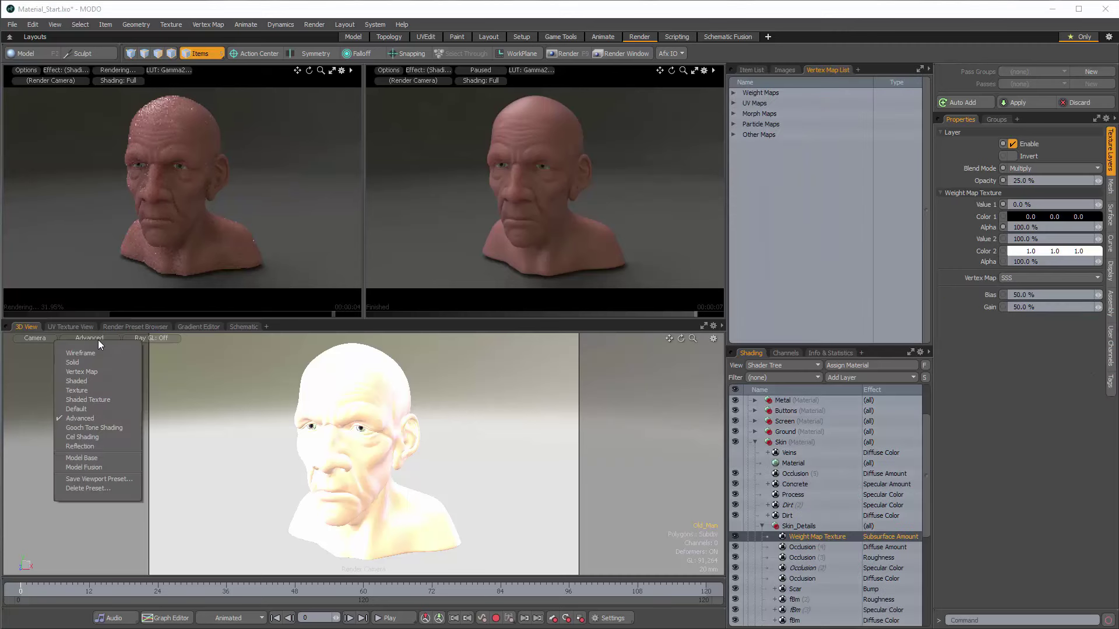
left_click(93, 372)
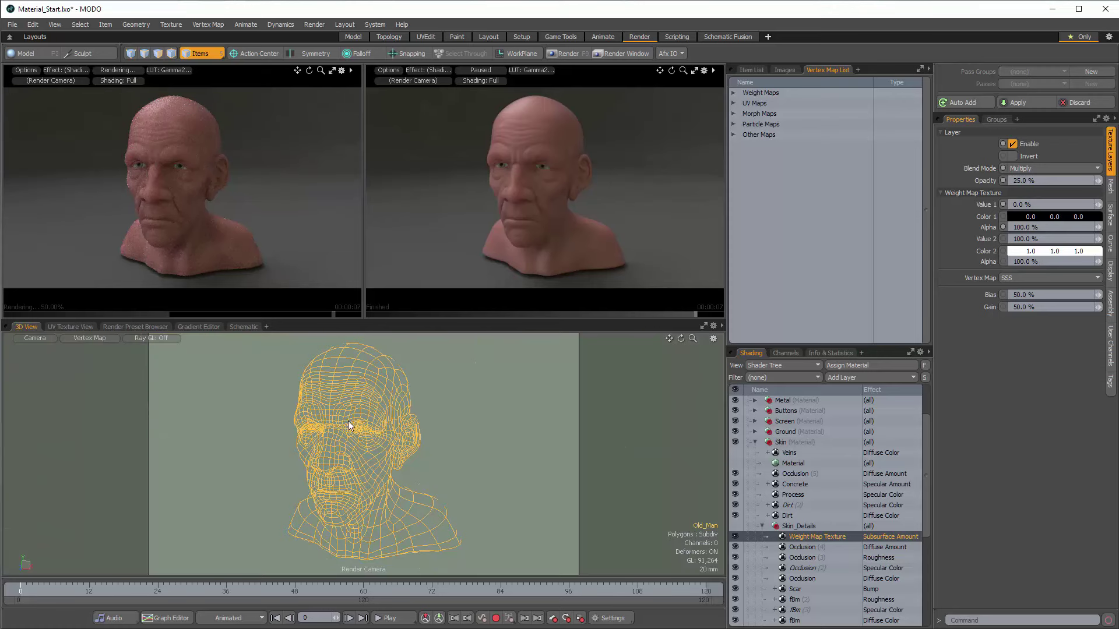
left_click(734, 92)
left_click(765, 114)
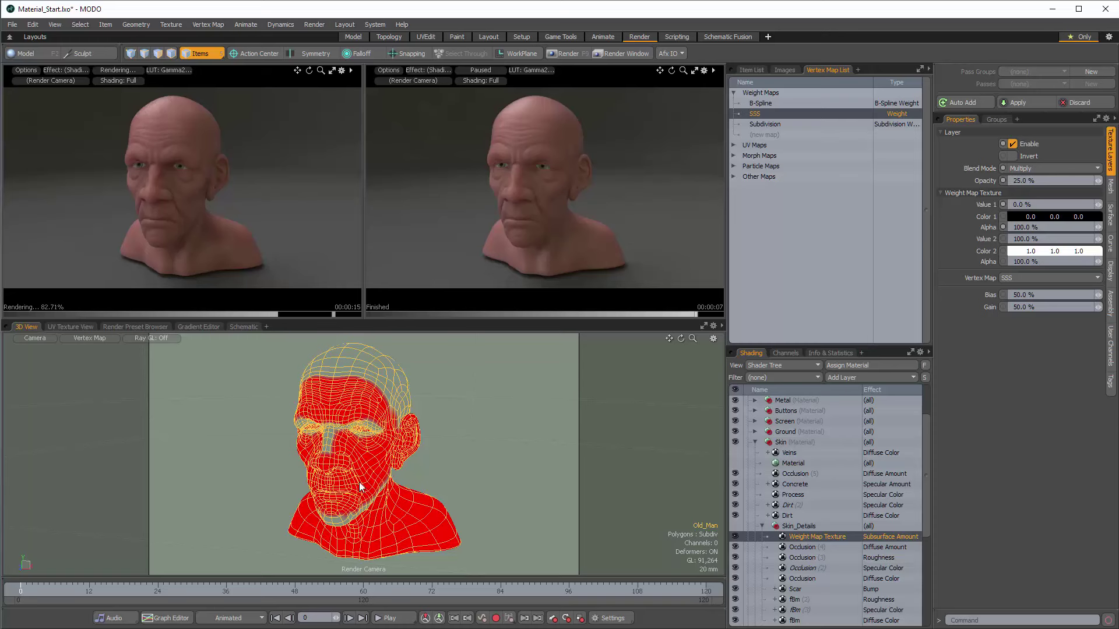
key("ctrl+space")
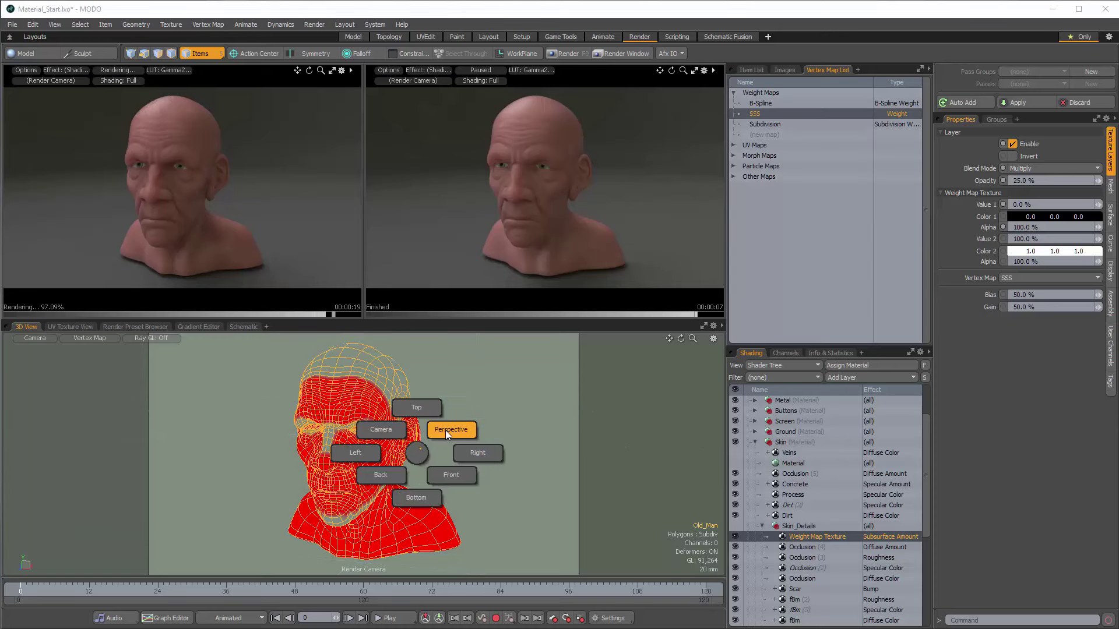
left_click(430, 434)
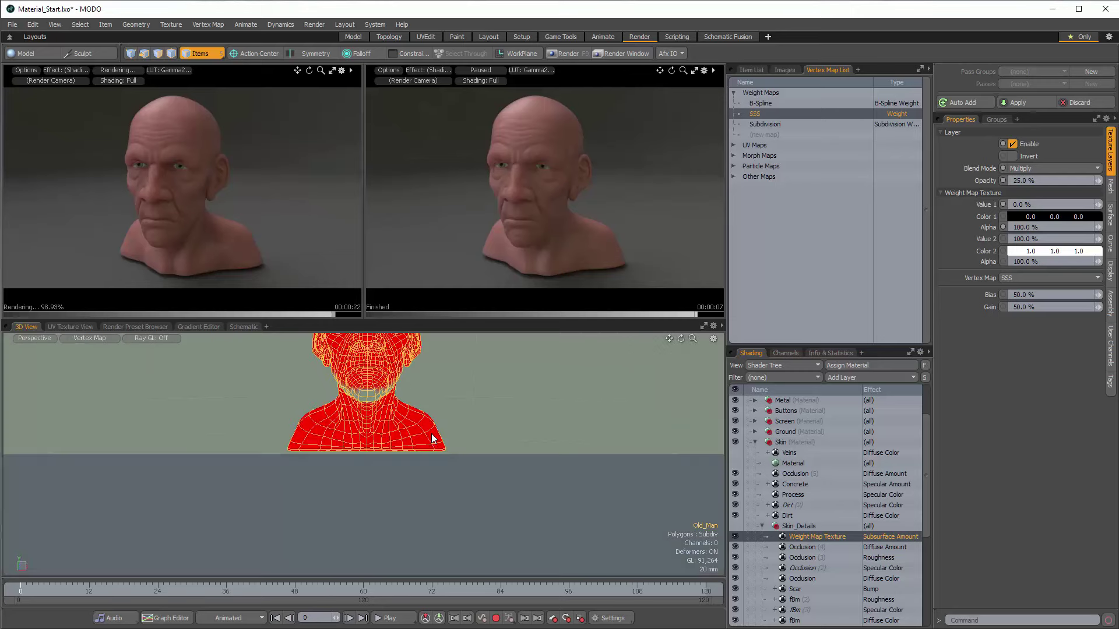
Examine how the SSS weight map covers the forehead, scalp, eye sockets, nose bridge, jawline and ears of the head
left_click_drag(432, 438, 513, 466, "alt")
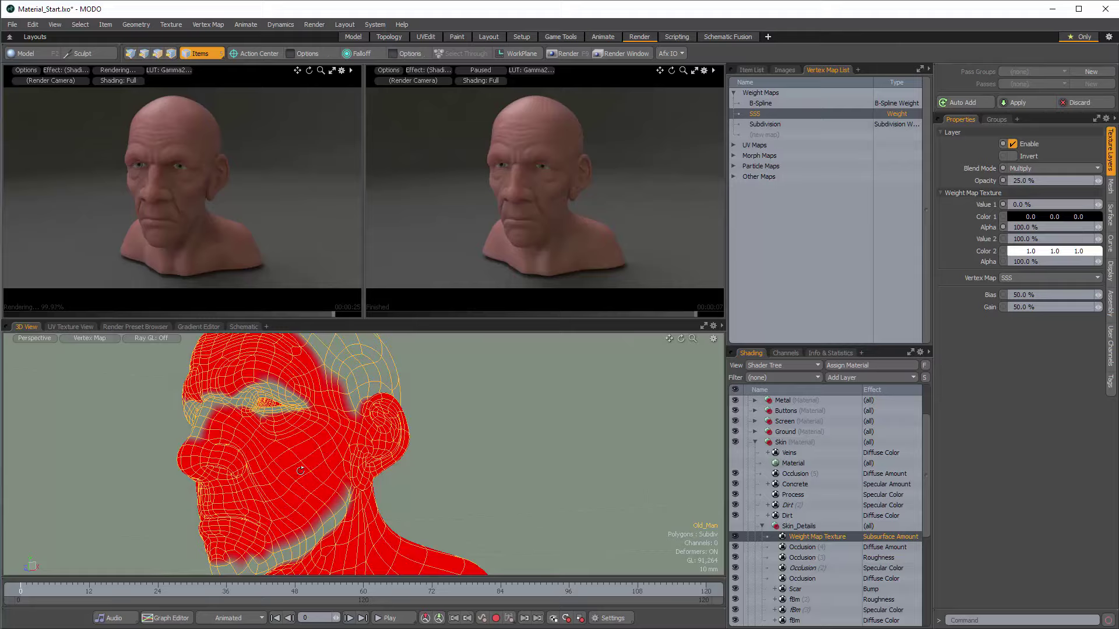
left_click_drag(257, 469, 413, 474, "alt")
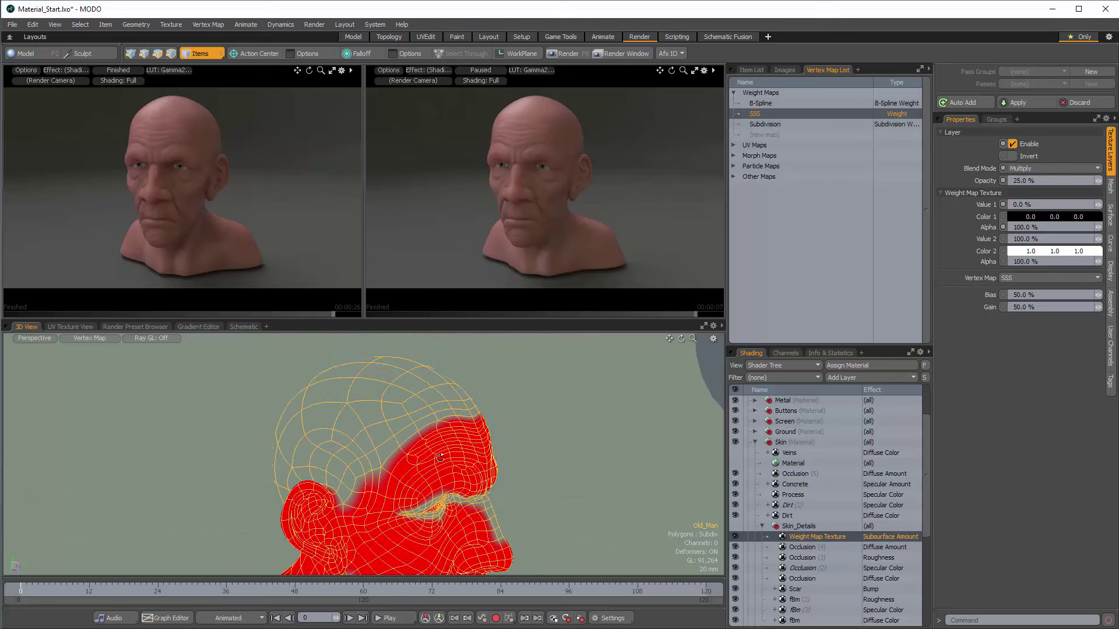
left_click_drag(458, 509, 422, 435, "alt")
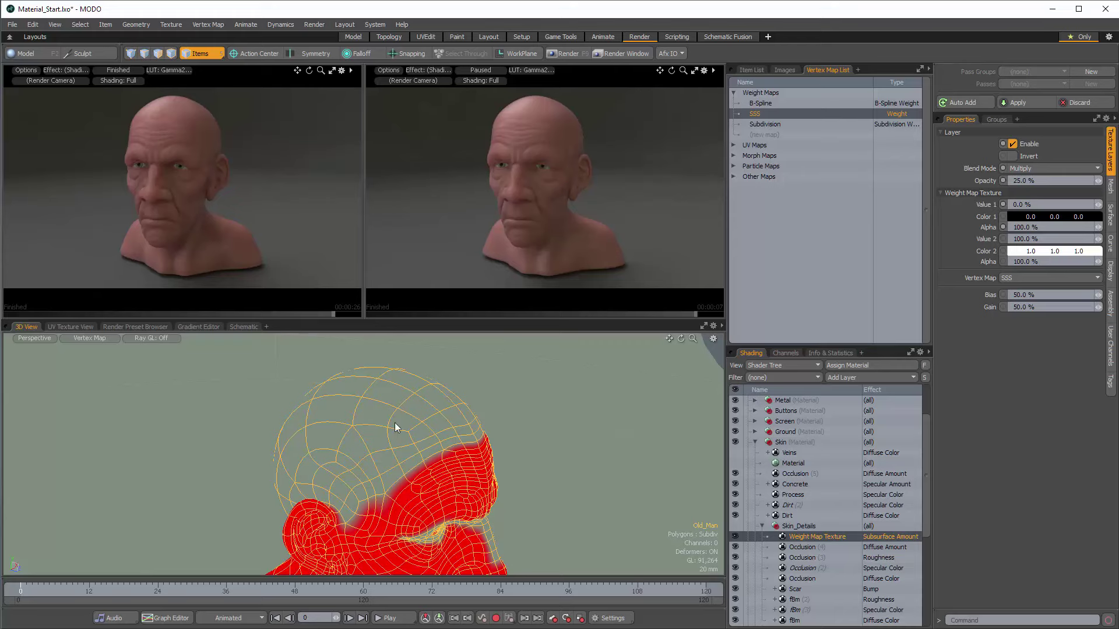
left_click_drag(495, 472, 327, 454, "alt")
scroll(327, 453, "up", 5)
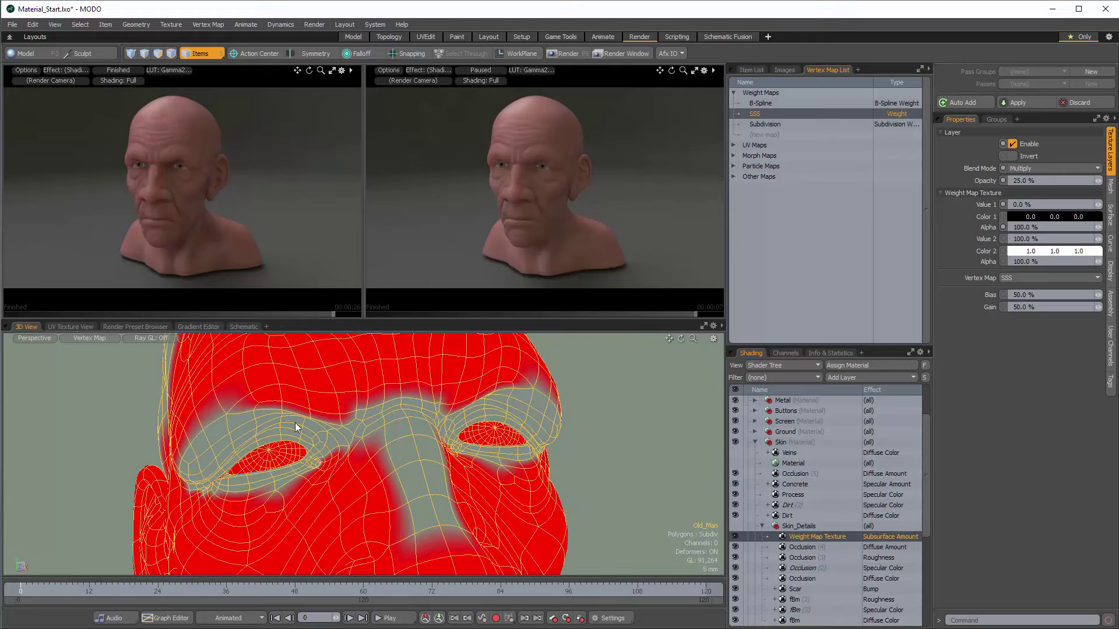
left_click_drag(326, 426, 264, 452, "alt")
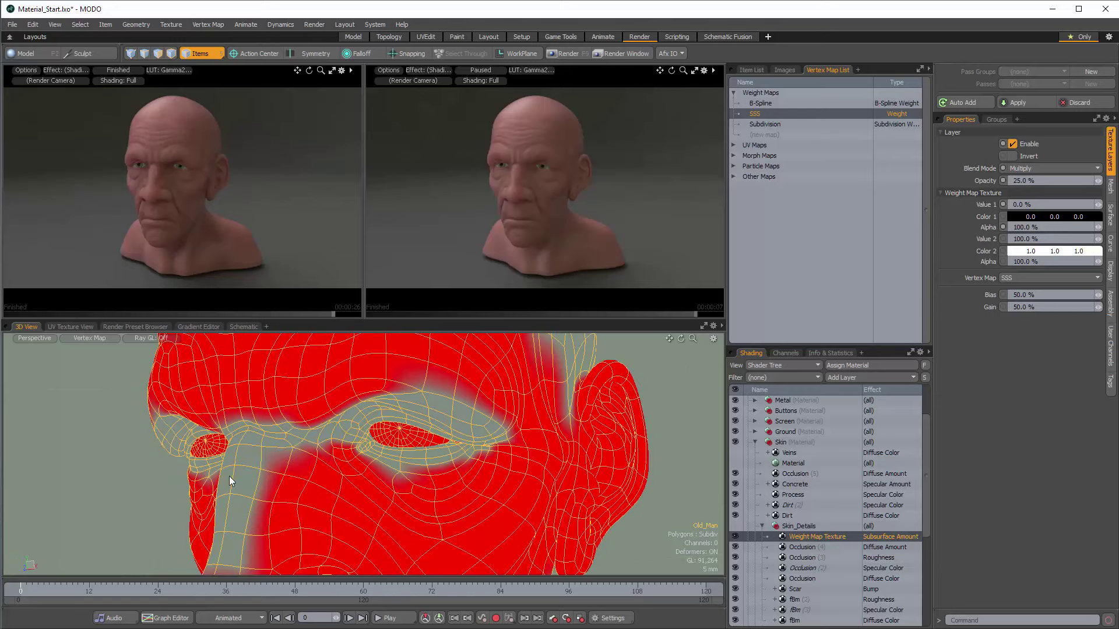
left_click_drag(245, 501, 499, 484, "alt")
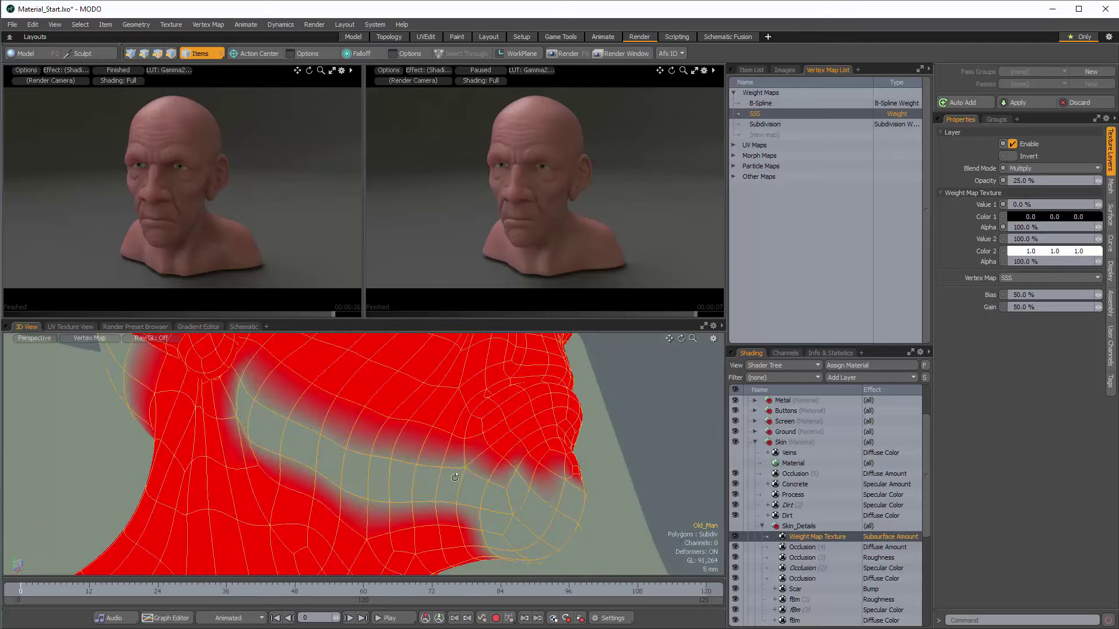
left_click_drag(449, 449, 380, 450, "alt")
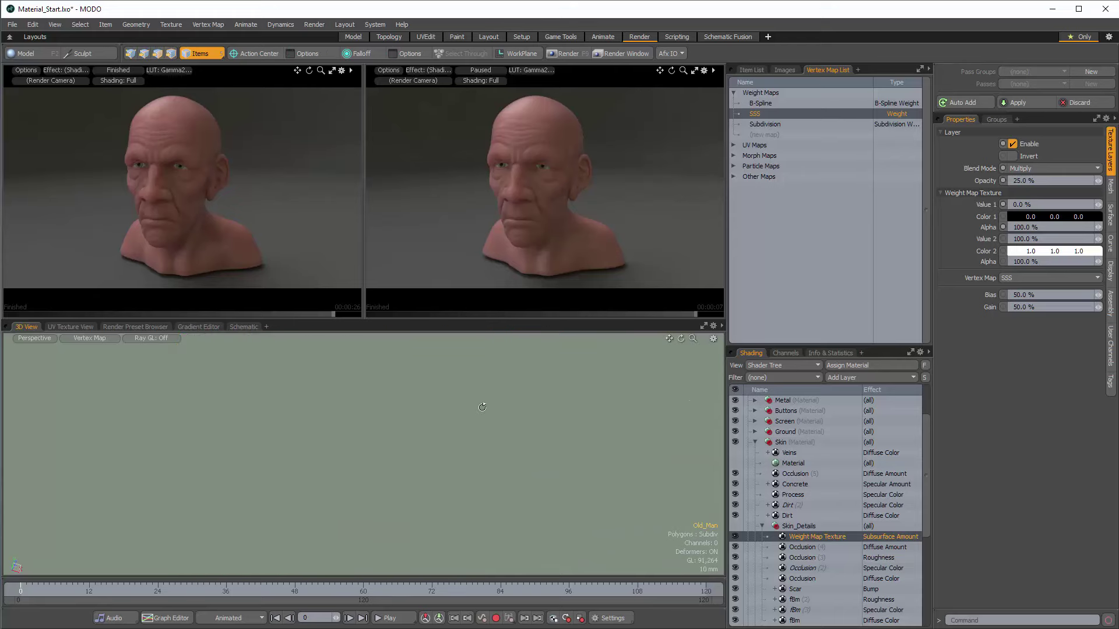
left_click_drag(485, 408, 367, 466, "ctrl+alt")
left_click_drag(460, 495, 377, 537, "alt")
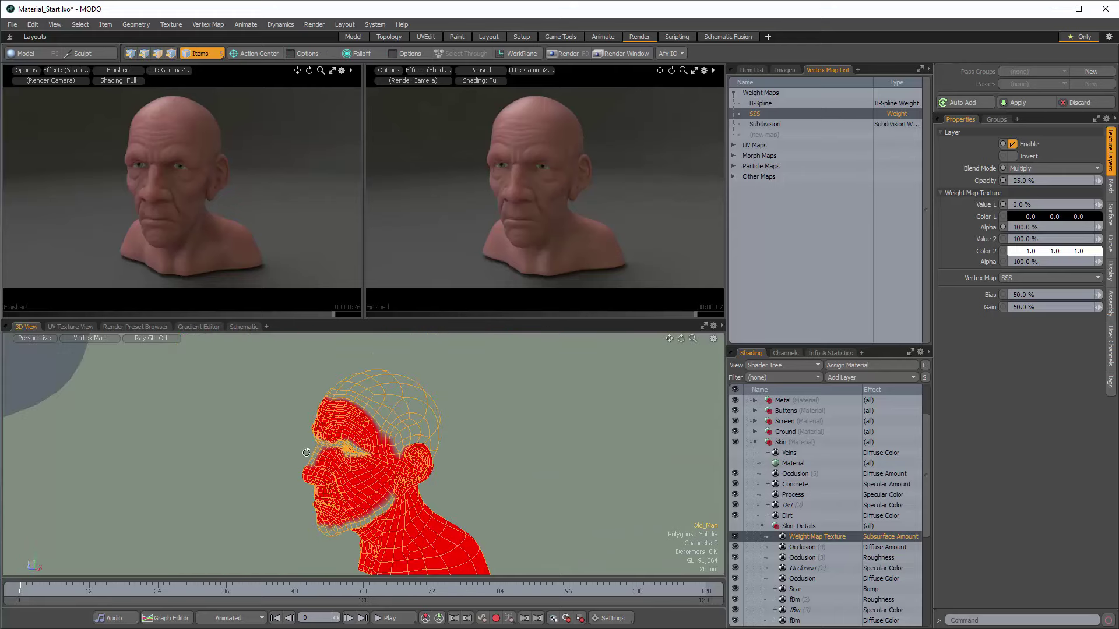
scroll(377, 536, "up", 4)
left_click_drag(320, 356, 430, 454, "alt+shift")
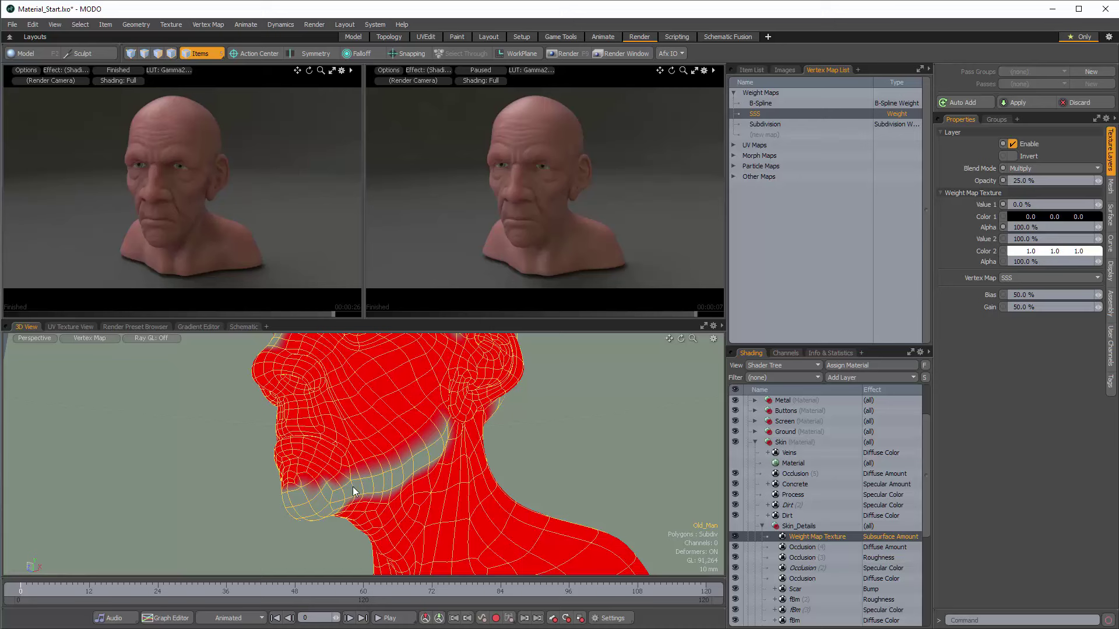
left_click_drag(405, 453, 397, 487, "alt")
scroll(399, 487, "up", 3)
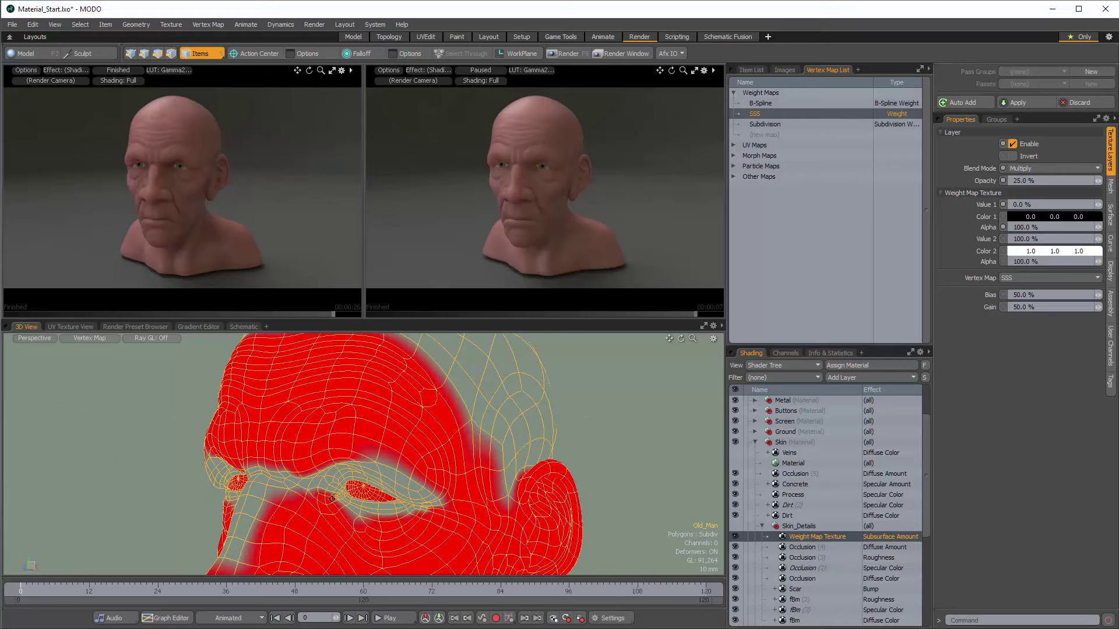
left_click_drag(332, 498, 307, 485, "alt")
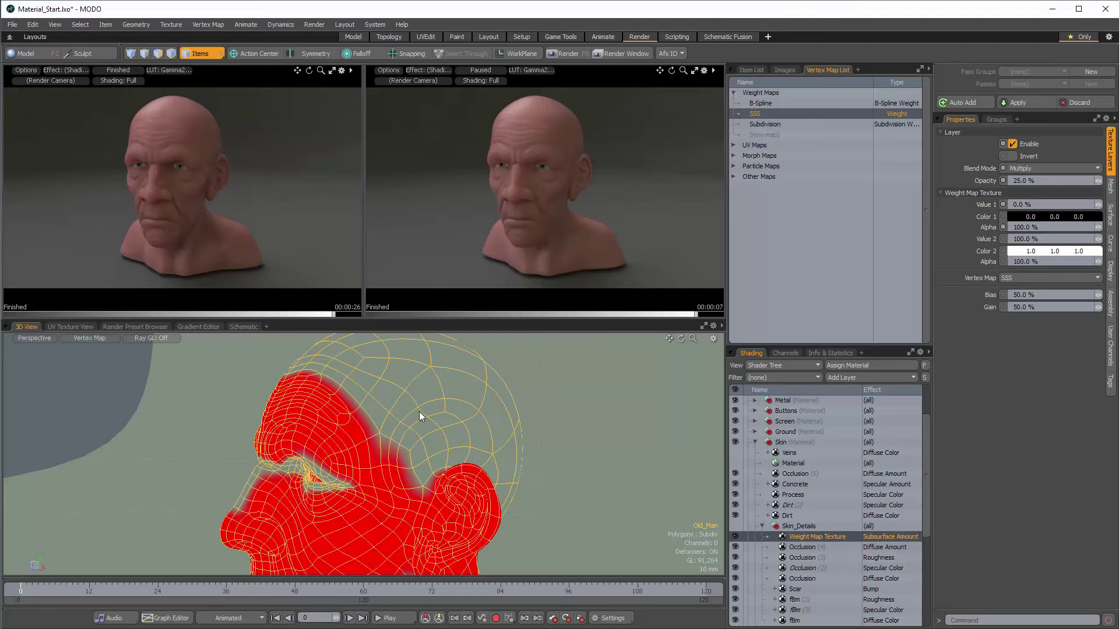
left_click_drag(361, 438, 467, 440, "alt")
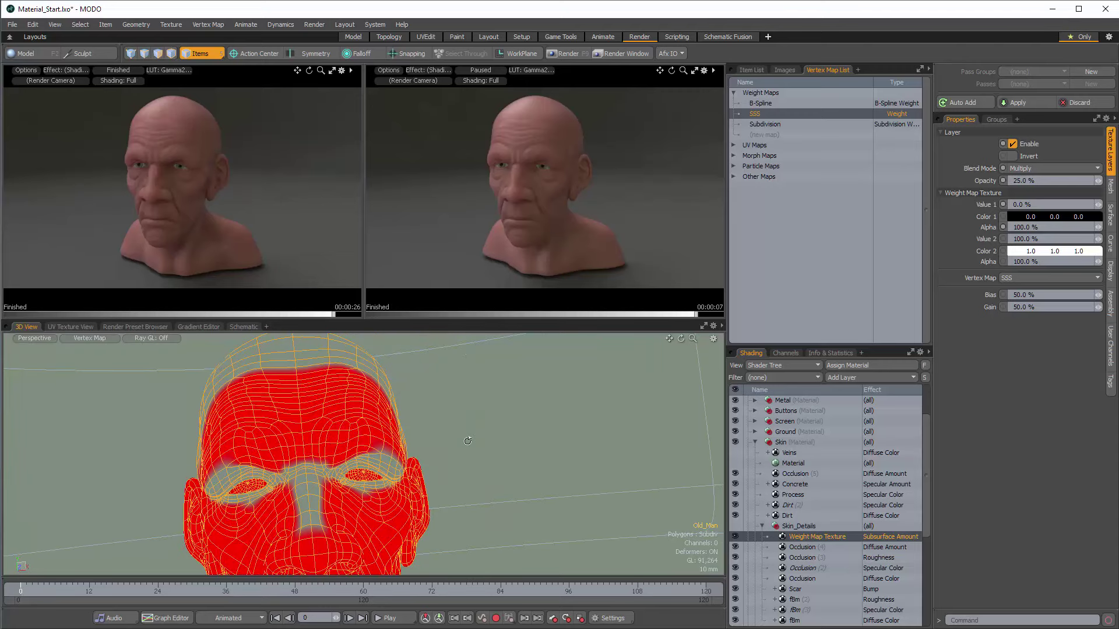
Make the skin's upper Material layer visible and add a Weight Map Texture layer above Veins
left_click(764, 522)
left_click(762, 525)
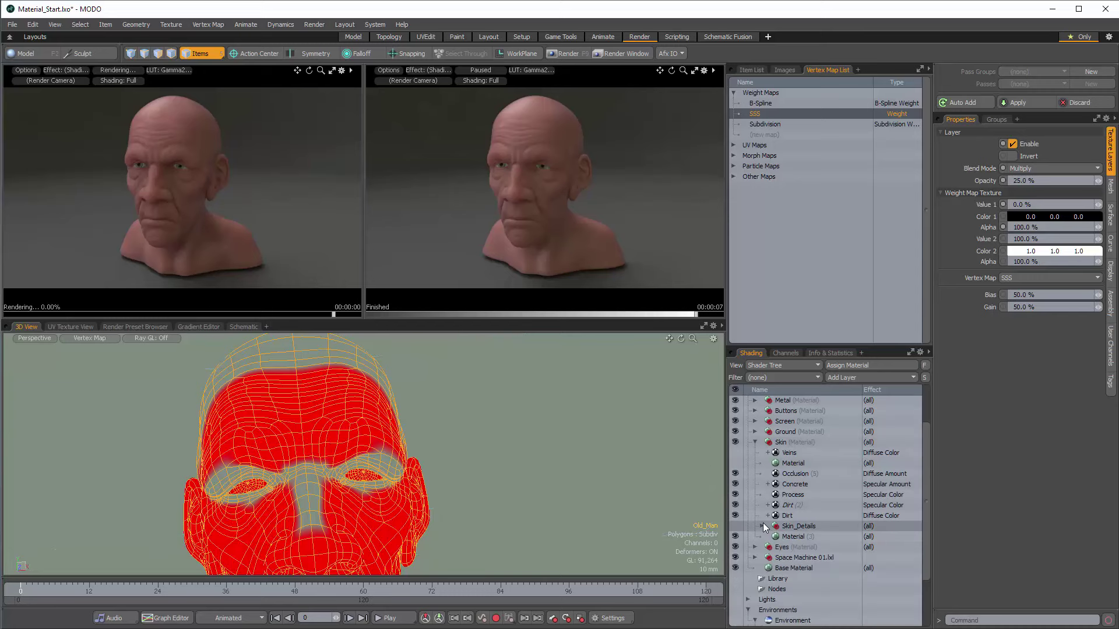
left_click(787, 455)
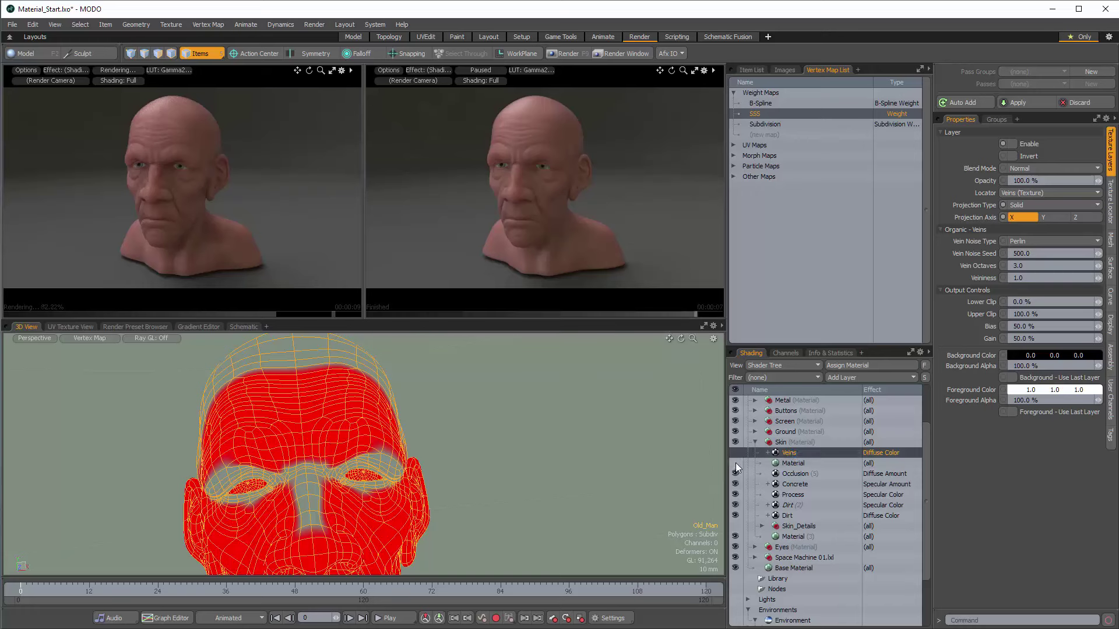
left_click(735, 464)
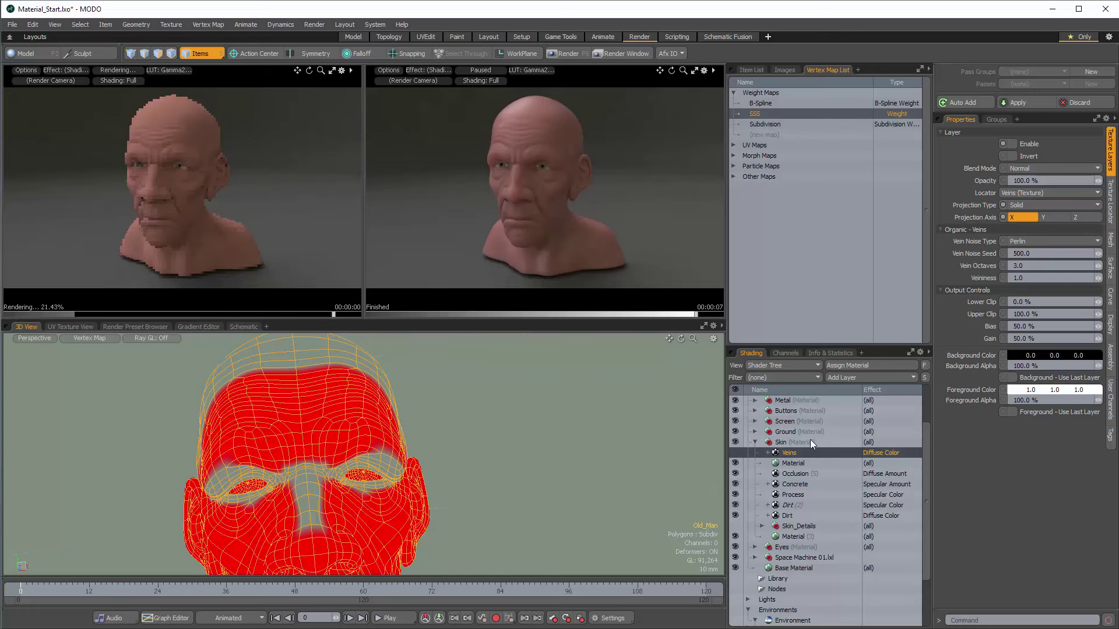
left_click(856, 378)
mouse_move(844, 456)
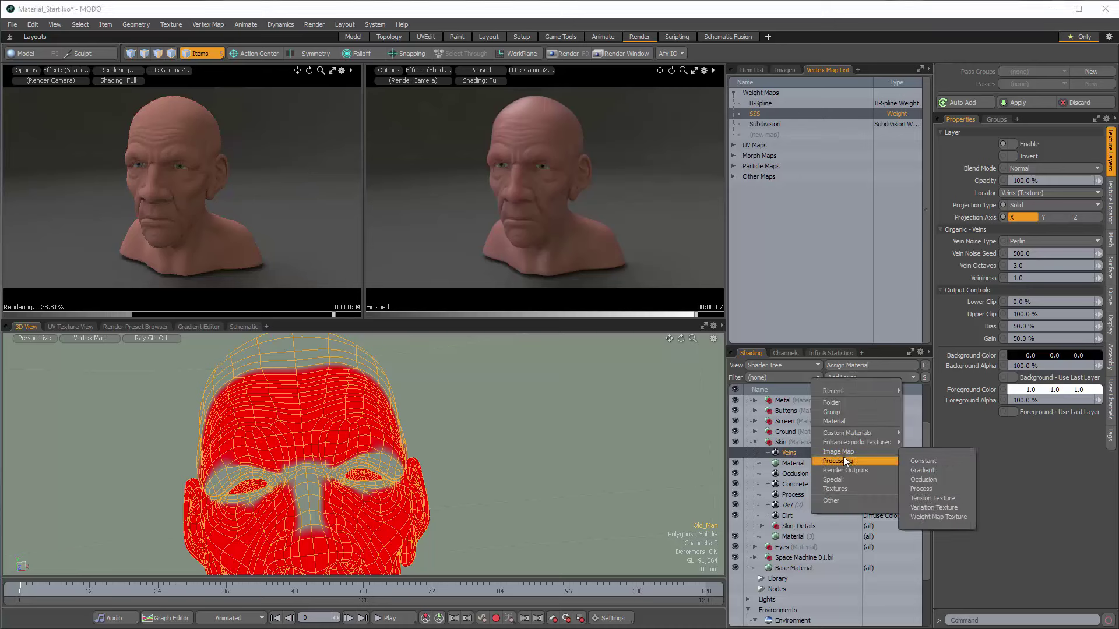
left_click(946, 517)
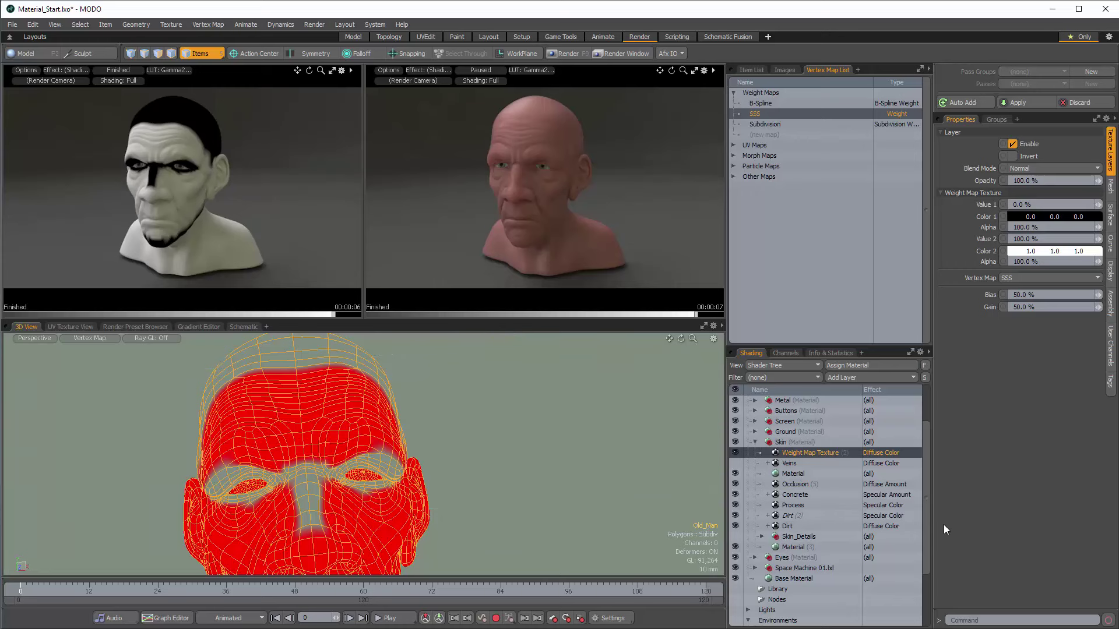
Hide the upper Material layer and set the new Weight Map Texture's effect to Subsurface Amount
left_click(735, 473)
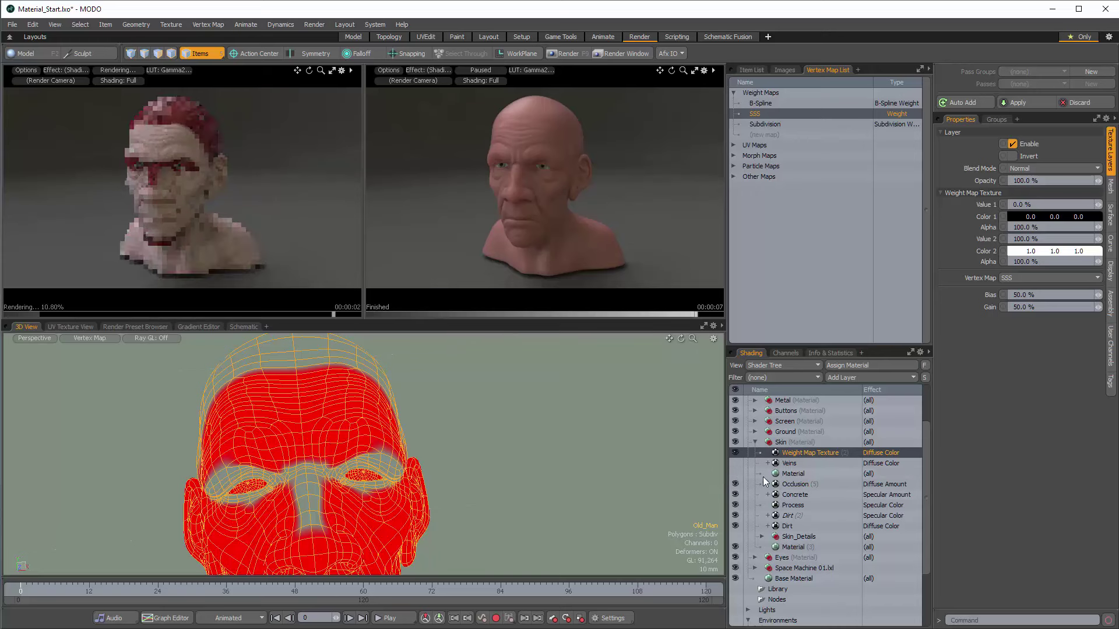
left_click(893, 453)
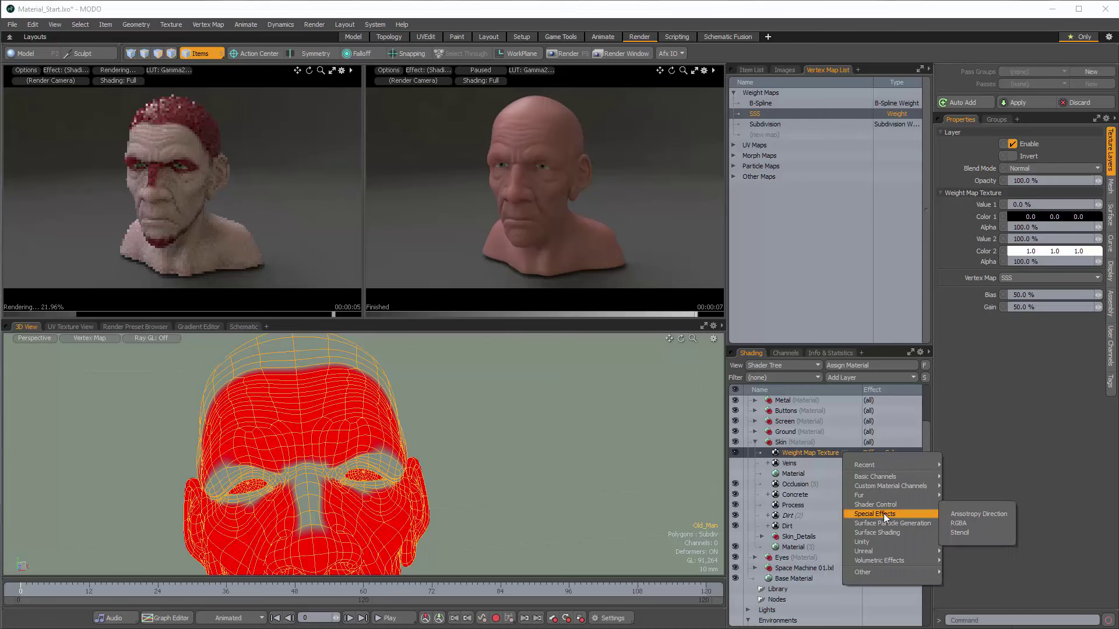
mouse_move(886, 524)
mouse_move(892, 477)
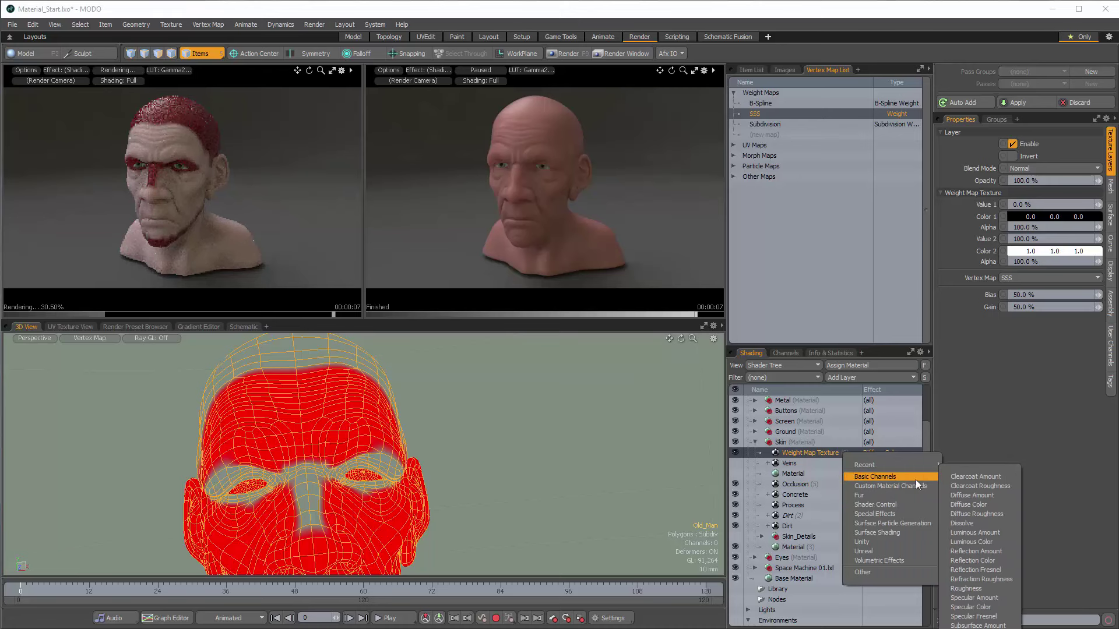
left_click(1001, 625)
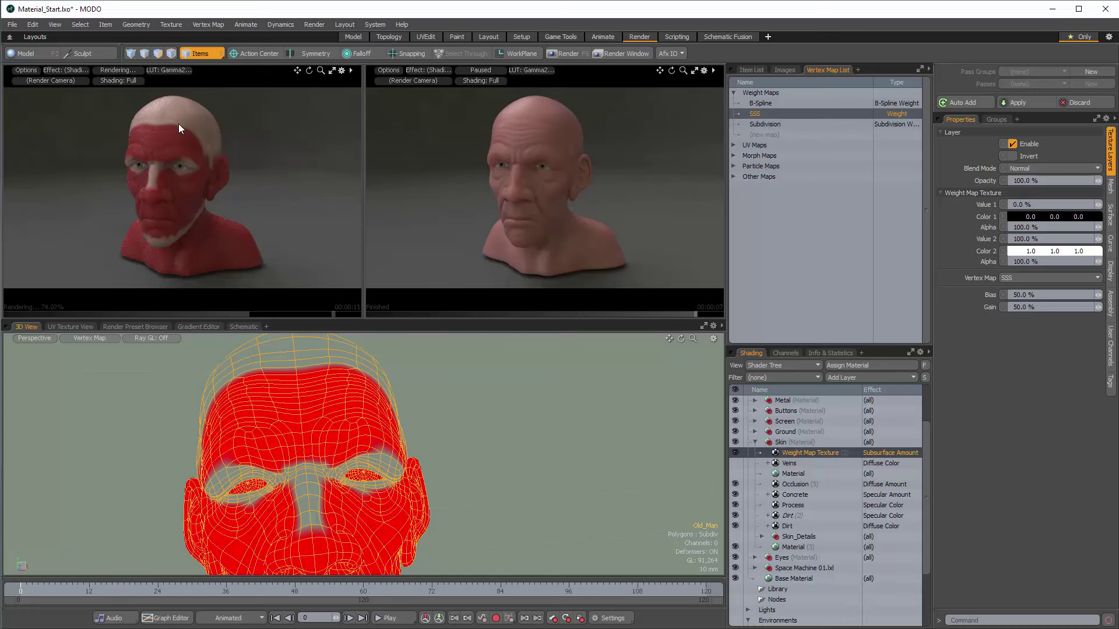
Set the Weight Map Texture layer's blend mode to Multiply
left_click(1079, 168)
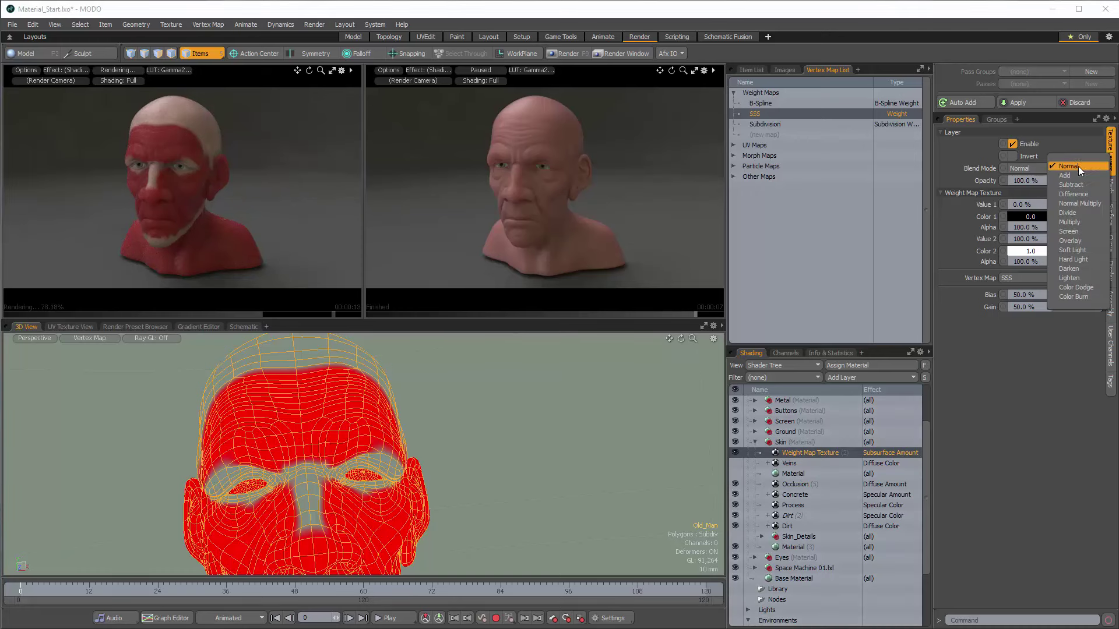
left_click(1078, 220)
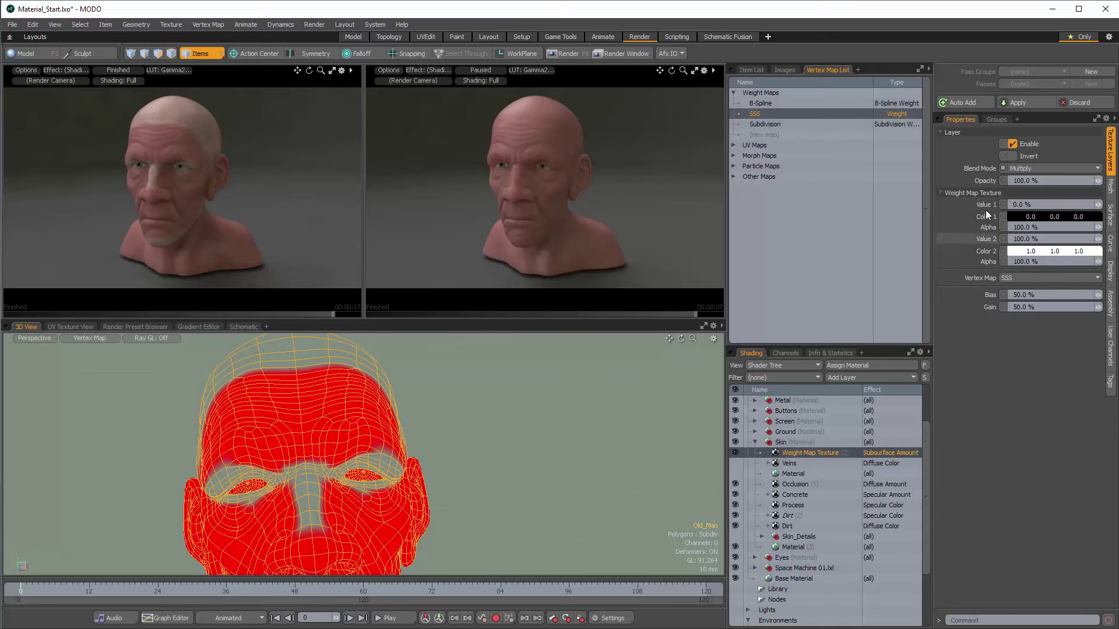
Set the Weight Map Texture's Value 1 to 50% and raise it further to 79.5%
double_click(1049, 204)
type("50")
key("Tab")
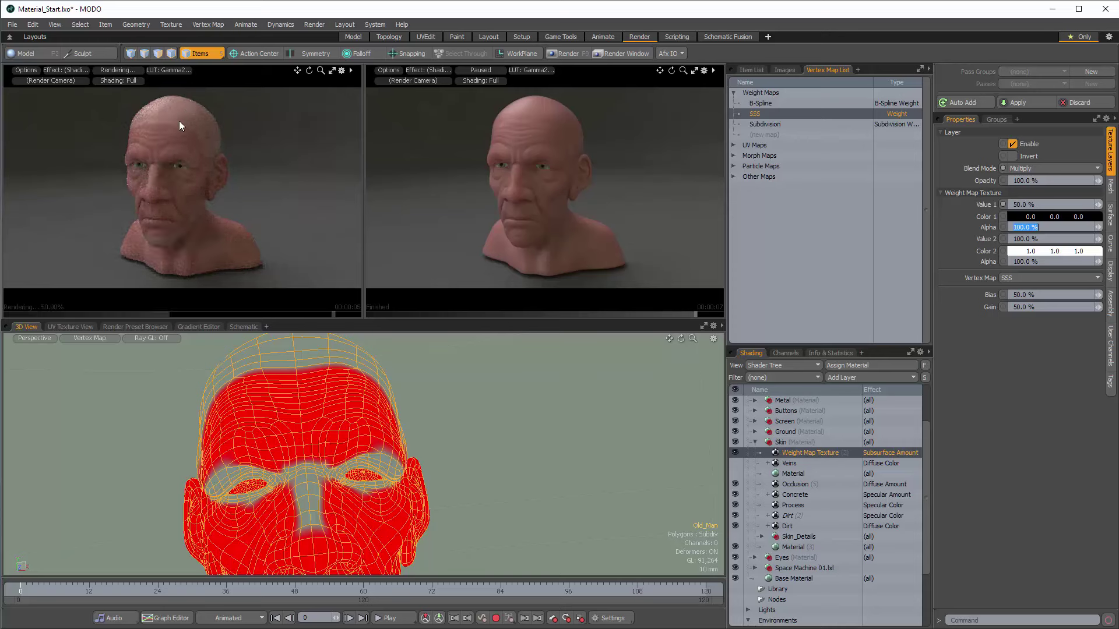
left_click_drag(1098, 205, 1115, 205)
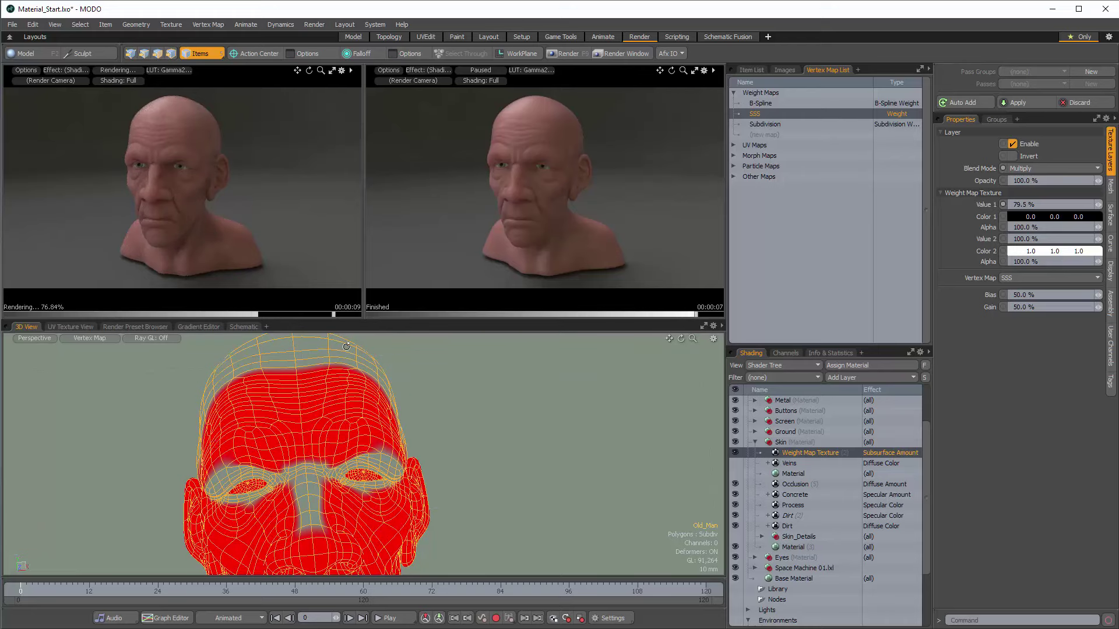
Select the strip of unweighted polygons running around the underside of the chin and along the jawline
mouse_move(218, 446)
left_mouse_down("alt")
mouse_move(342, 461)
mouse_move(260, 430)
mouse_move(376, 490)
mouse_move(197, 435)
mouse_move(376, 487)
mouse_move(256, 487)
mouse_move(261, 429)
mouse_move(291, 449)
mouse_move(254, 436)
mouse_move(306, 463)
mouse_move(254, 455)
mouse_move(348, 465)
mouse_move(327, 475)
mouse_move(394, 399)
left_mouse_up("alt")
key("3")
left_click(262, 431)
scroll(262, 428, "up", 2)
left_click_drag(324, 465, 413, 397, "alt")
left_click_drag(413, 397, 496, 386, "ctrl+alt")
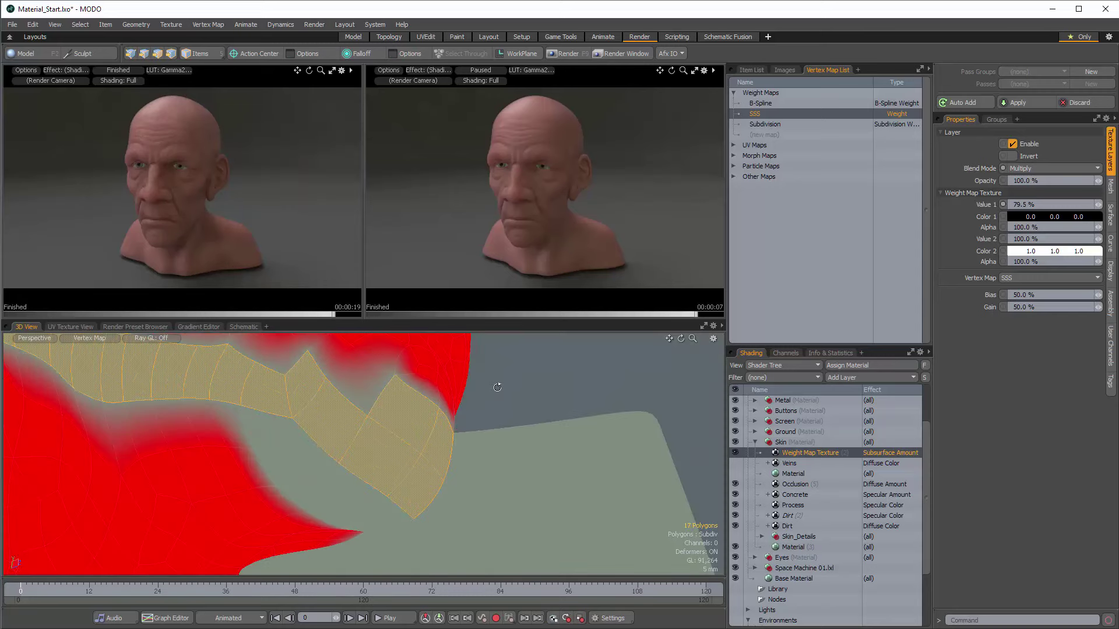
mouse_move(273, 410)
left_mouse_down("shift")
mouse_move(295, 471)
mouse_move(371, 520)
left_mouse_up("shift")
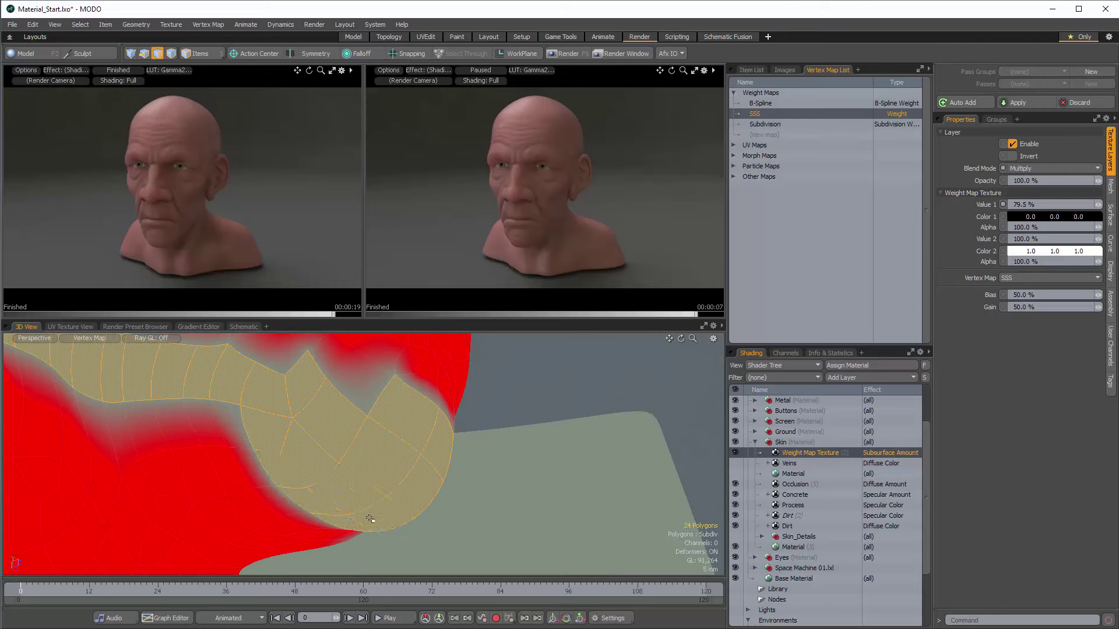
mouse_move(282, 428)
left_mouse_down("alt")
mouse_move(380, 382)
mouse_move(256, 417)
left_mouse_up("alt")
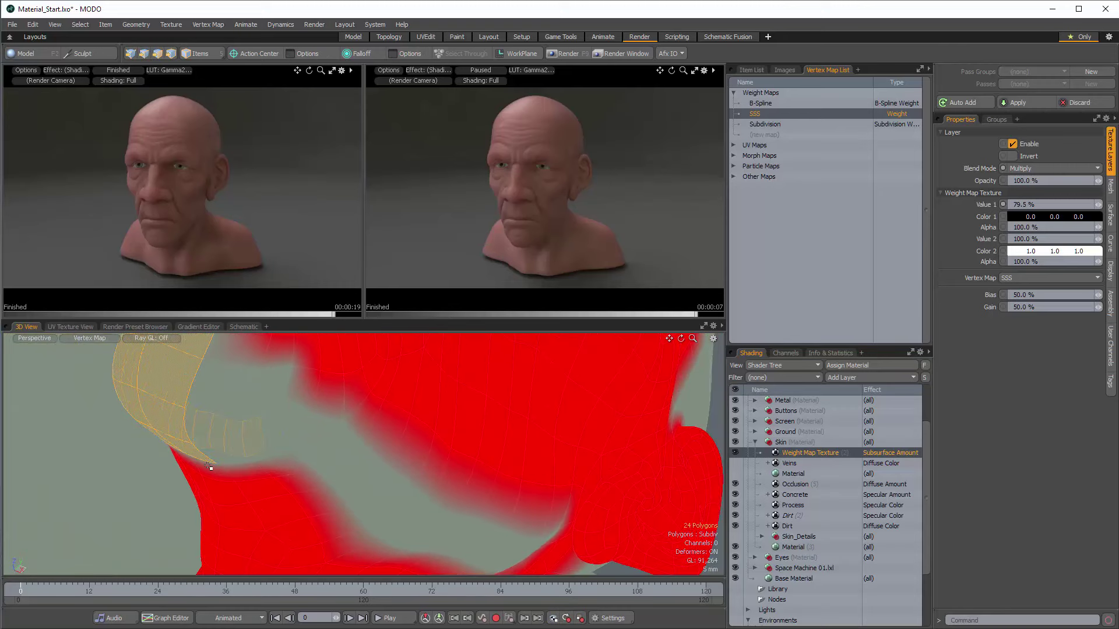
mouse_move(211, 461)
left_mouse_down("shift")
mouse_move(242, 404)
mouse_move(397, 510)
mouse_move(489, 551)
mouse_move(411, 438)
mouse_move(286, 381)
left_mouse_up("shift")
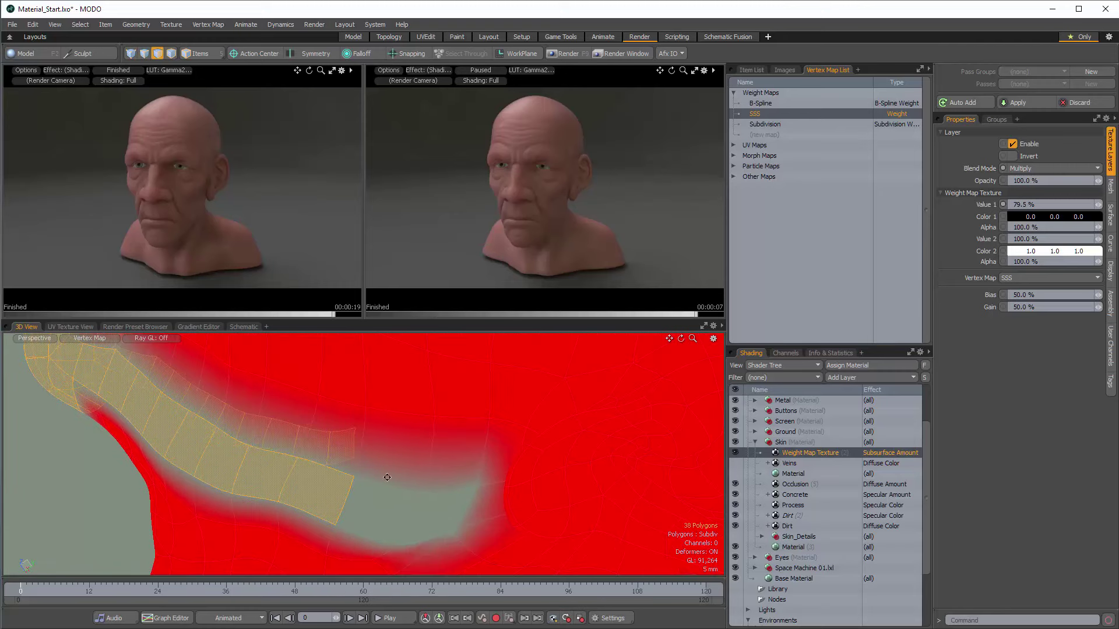
left_click_drag(386, 487, 431, 507, "shift")
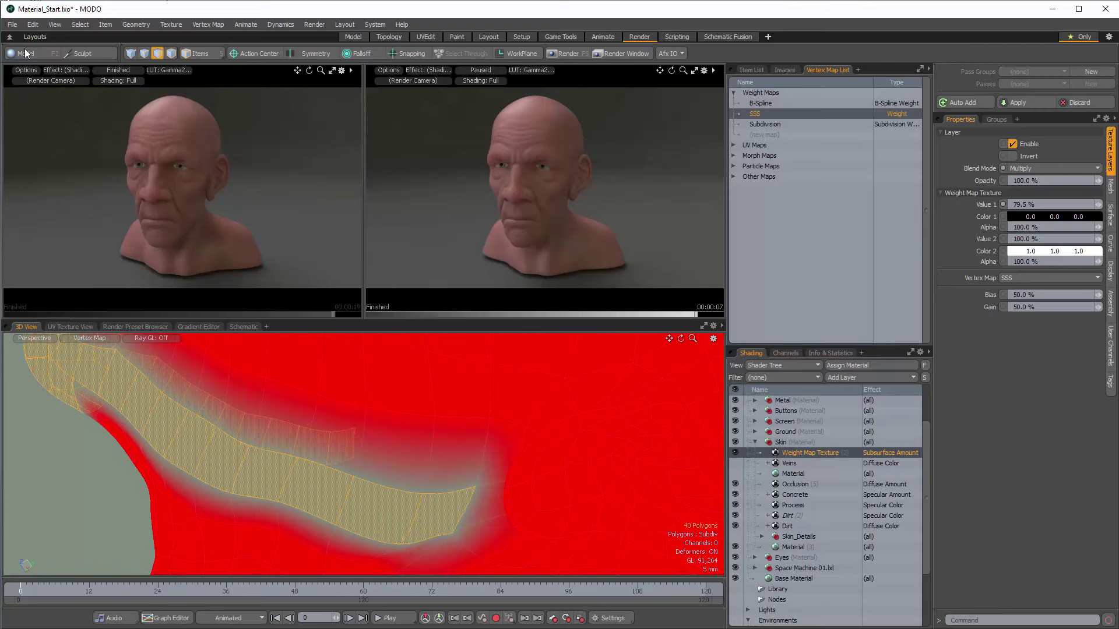
Open the floating modeling tools and set the selected jawline polygons' SSS weight to 30% with Vertex Map Weight
key("F2")
left_click_drag(1051, 295, 839, 161)
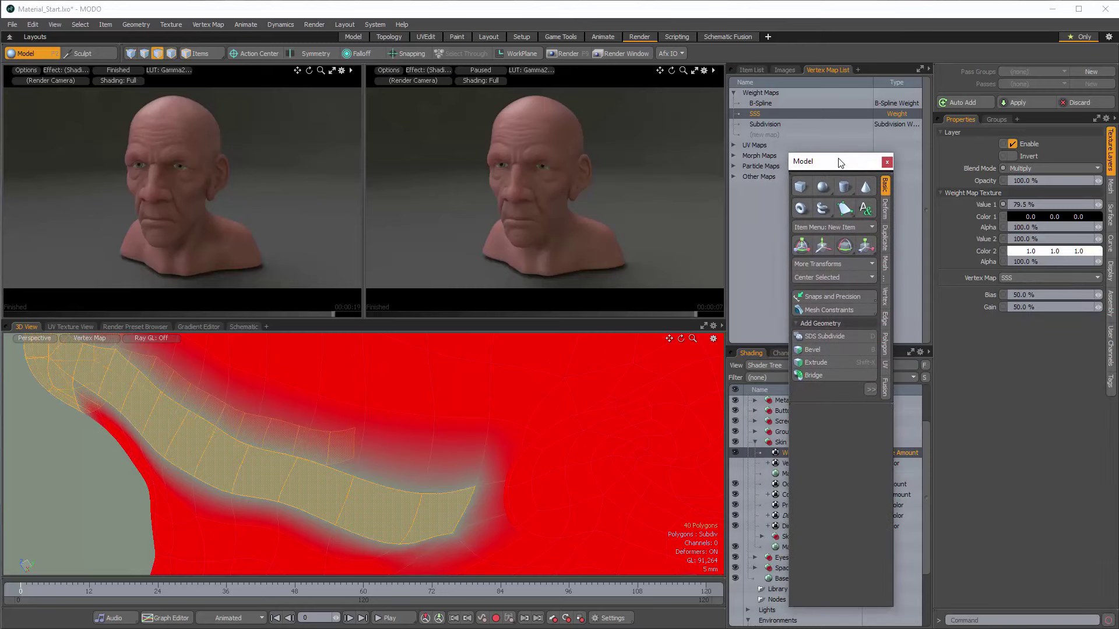
key("shift+w")
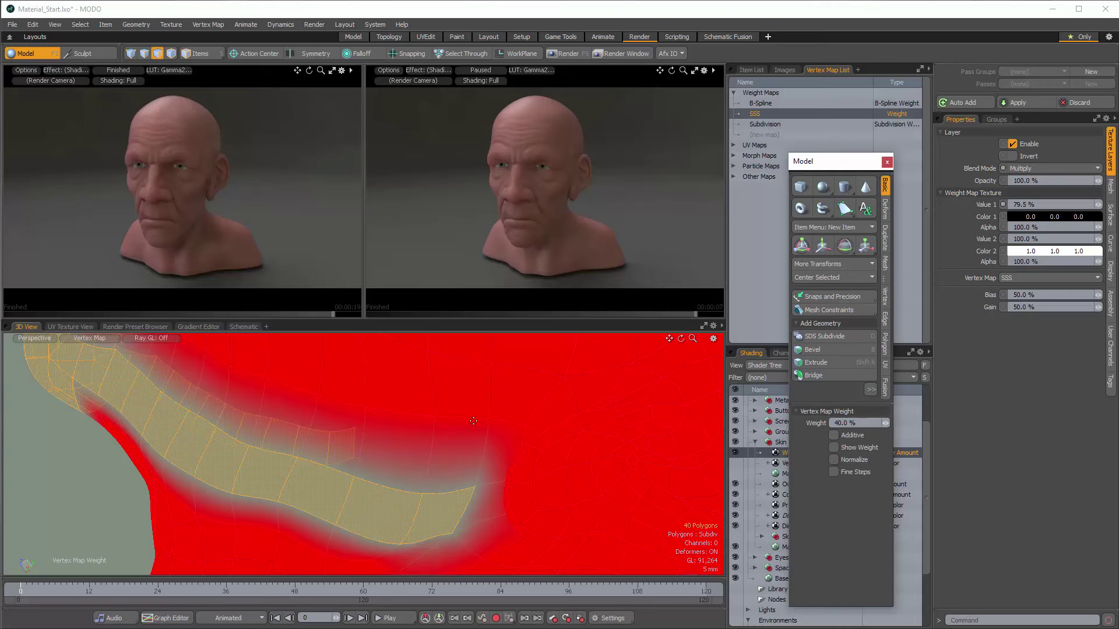
left_click(886, 423)
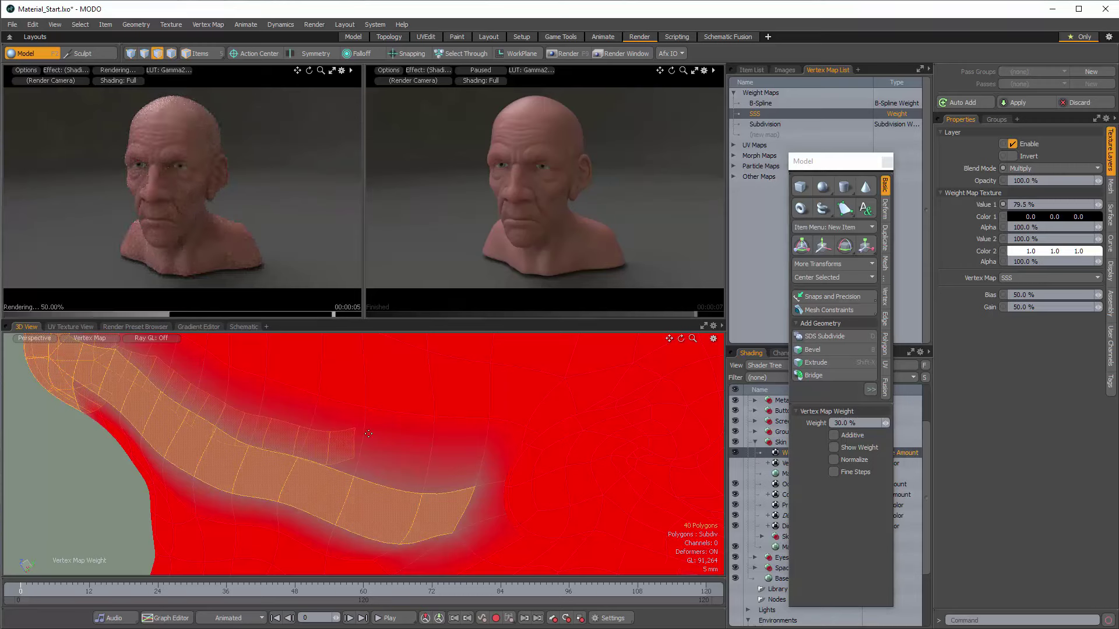
Turn on X symmetry and select the row of polygons arching above the eye
scroll(483, 428, "down", 5)
left_click_drag(374, 453, 393, 425, "alt")
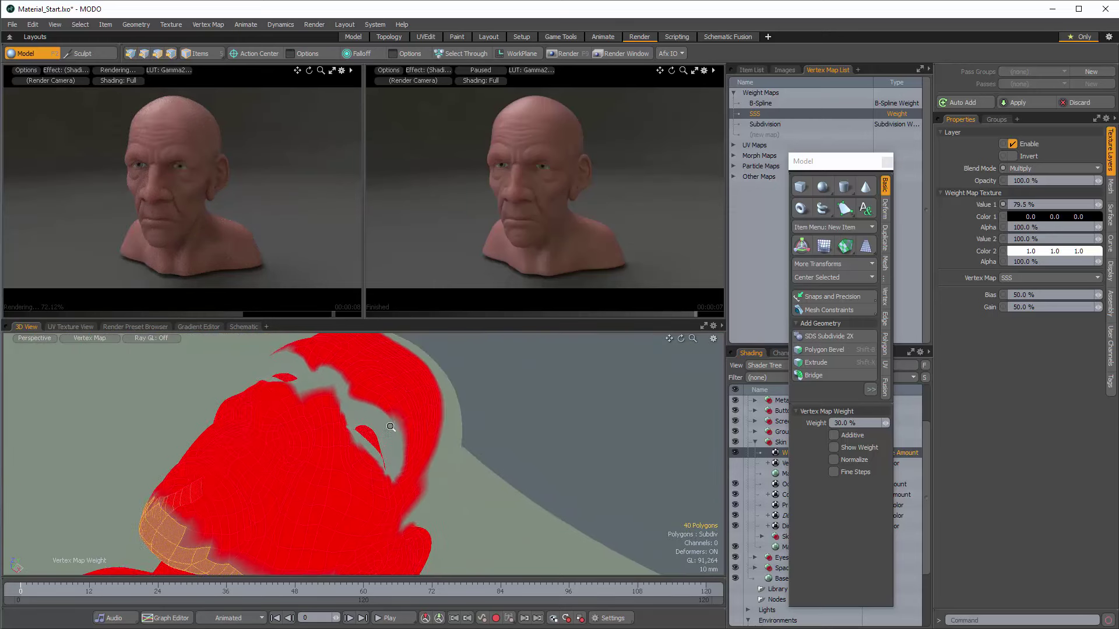
scroll(393, 425, "up", 3)
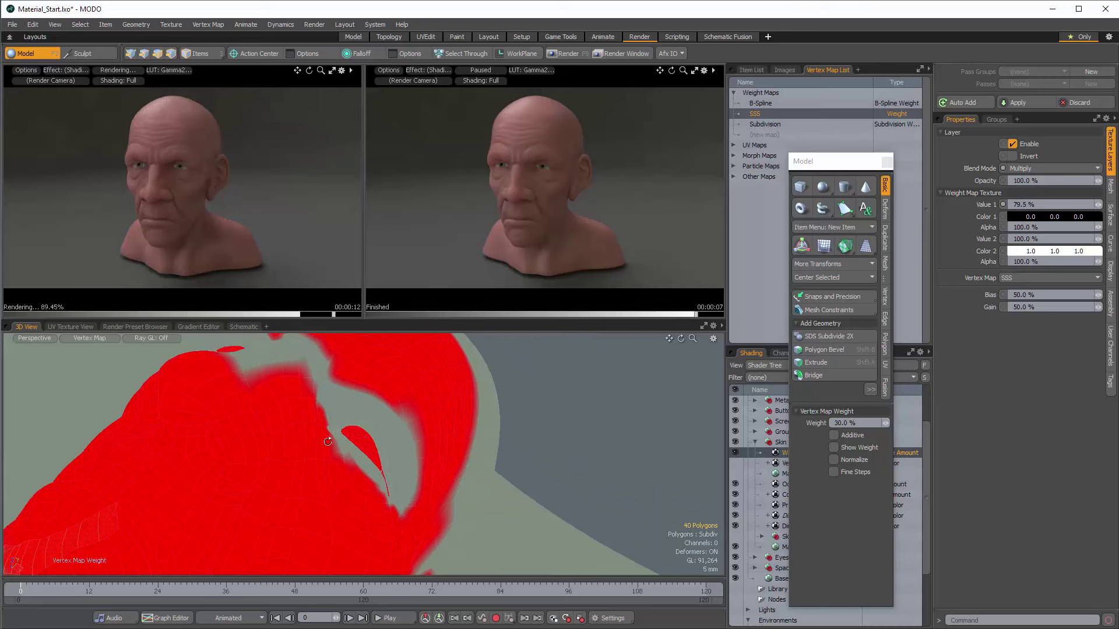
left_click_drag(367, 411, 408, 395, "alt")
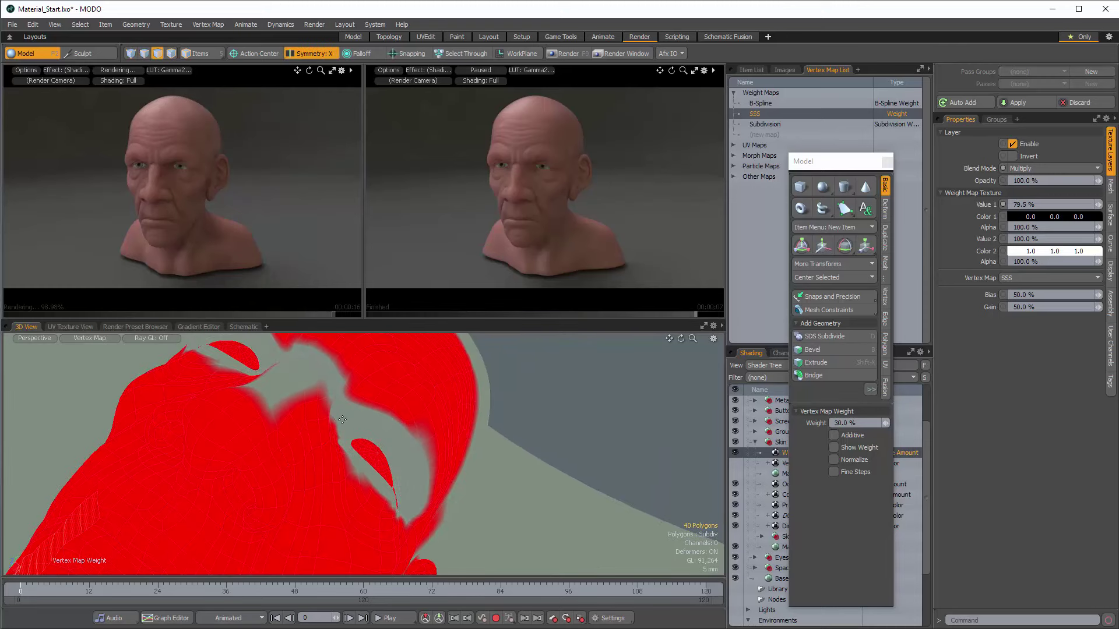
scroll(363, 425, "up", 4)
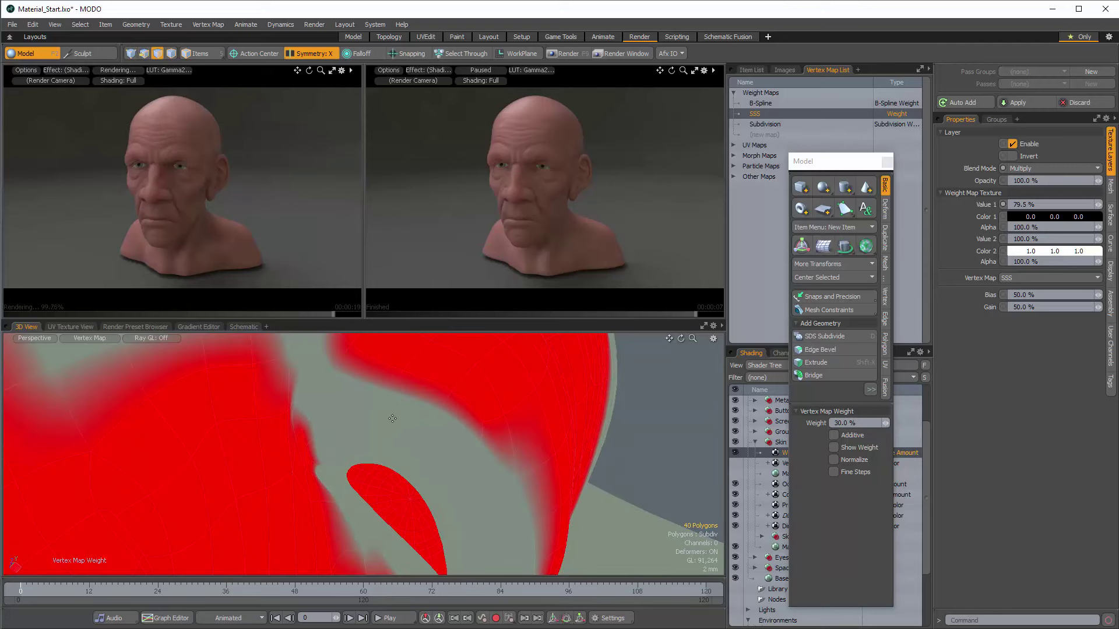
key("space")
mouse_move(382, 422)
left_mouse_down()
mouse_move(446, 462)
mouse_move(466, 518)
left_mouse_up()
scroll(435, 446, "down", 4)
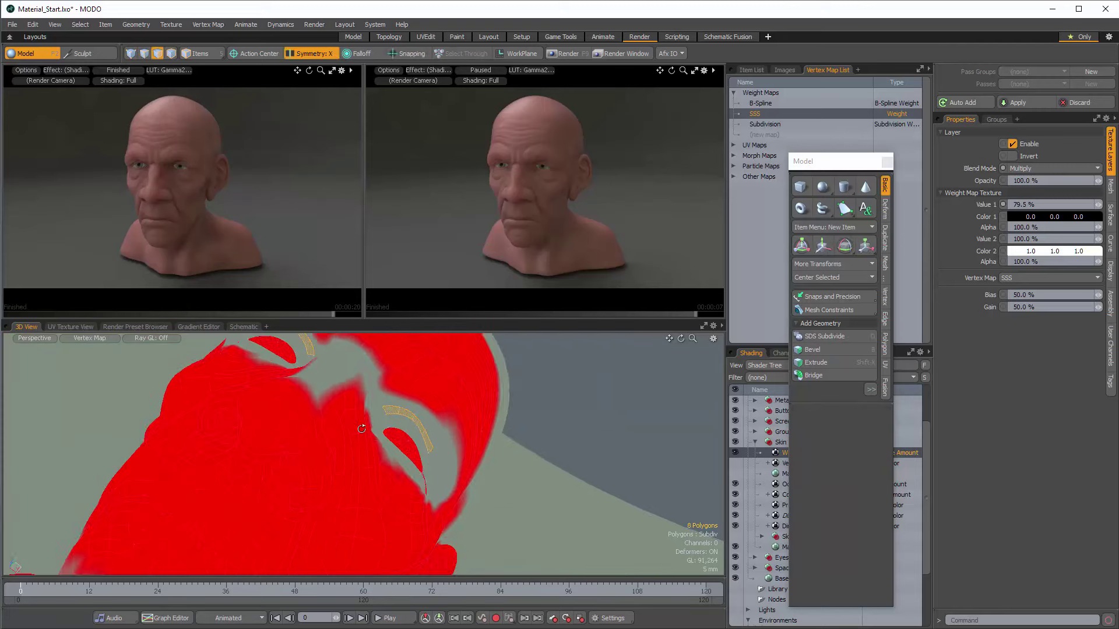
Extend the symmetrical selection over the remaining upper eye socket polygons, out to the outer corner of the eye
left_click_drag(362, 429, 430, 388, "alt")
key("3")
left_click_drag(423, 459, 435, 492, "shift")
mouse_move(370, 455)
left_mouse_down("ctrl+alt")
mouse_move(433, 443)
mouse_move(480, 454)
mouse_move(467, 473)
left_mouse_up("ctrl+alt")
mouse_move(371, 428)
left_mouse_down("shift")
mouse_move(355, 431)
mouse_move(441, 460)
mouse_move(481, 526)
mouse_move(467, 522)
left_mouse_up("shift")
mouse_move(451, 487)
left_mouse_down("alt+shift")
mouse_move(433, 448)
mouse_move(455, 517)
mouse_move(438, 518)
mouse_move(441, 502)
mouse_move(496, 408)
left_mouse_up("alt+shift")
Set the selected eye socket polygons' SSS weight to 30% with Vertex Map Weight
key("shift+w")
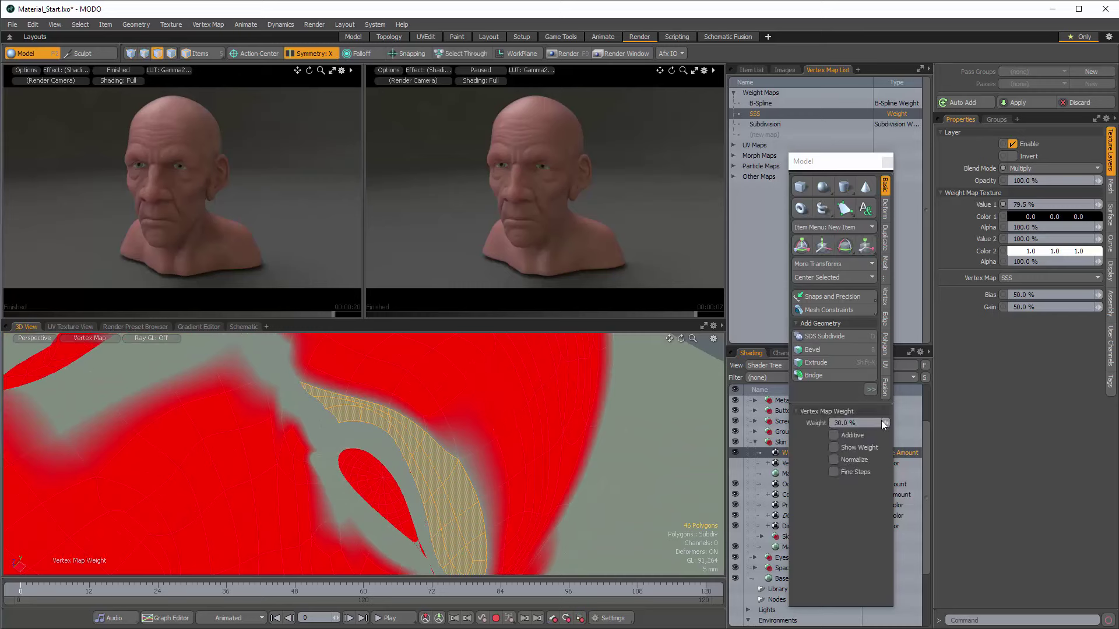
left_click(665, 458)
scroll(513, 443, "down", 5)
left_click_drag(513, 443, 456, 495, "alt")
scroll(457, 494, "up", 4)
key("space")
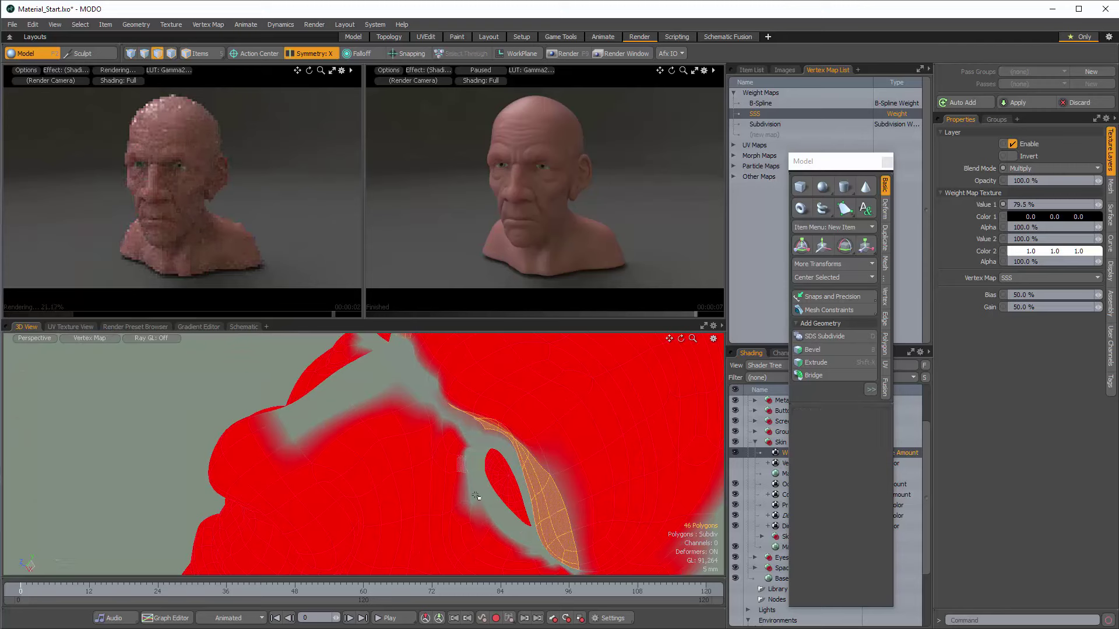
Set the SSS weight of the two polygons at the lower end of the nose bridge to 30% and clear the selection
left_click_drag(396, 449, 430, 471, "alt")
left_click(284, 475)
key("shift+w")
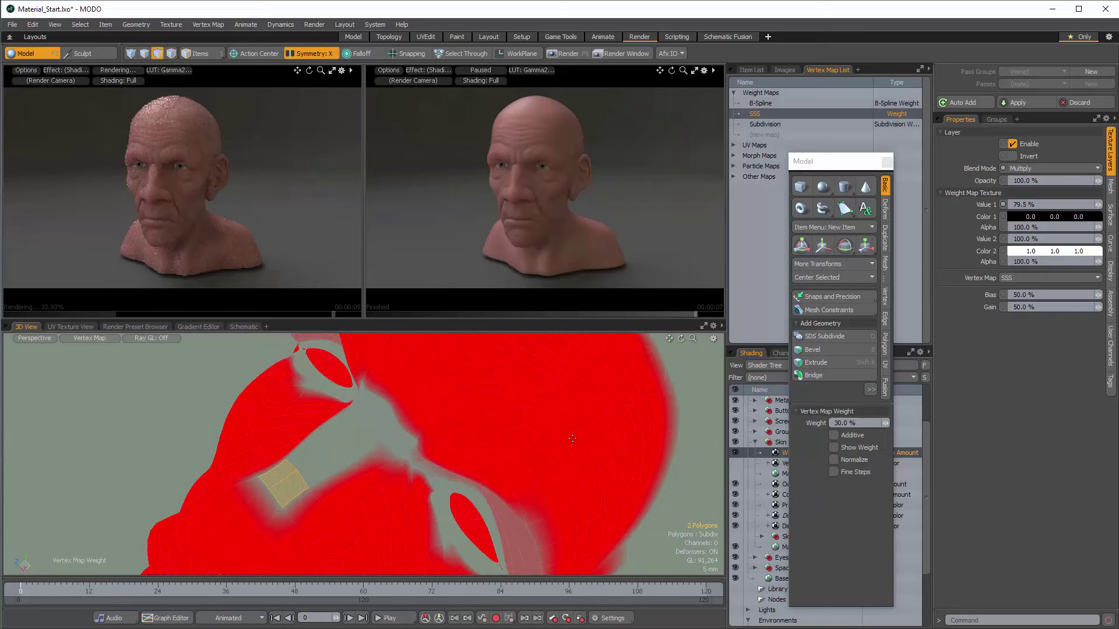
left_click(553, 435)
left_click_drag(553, 434, 315, 410, "ctrl+alt")
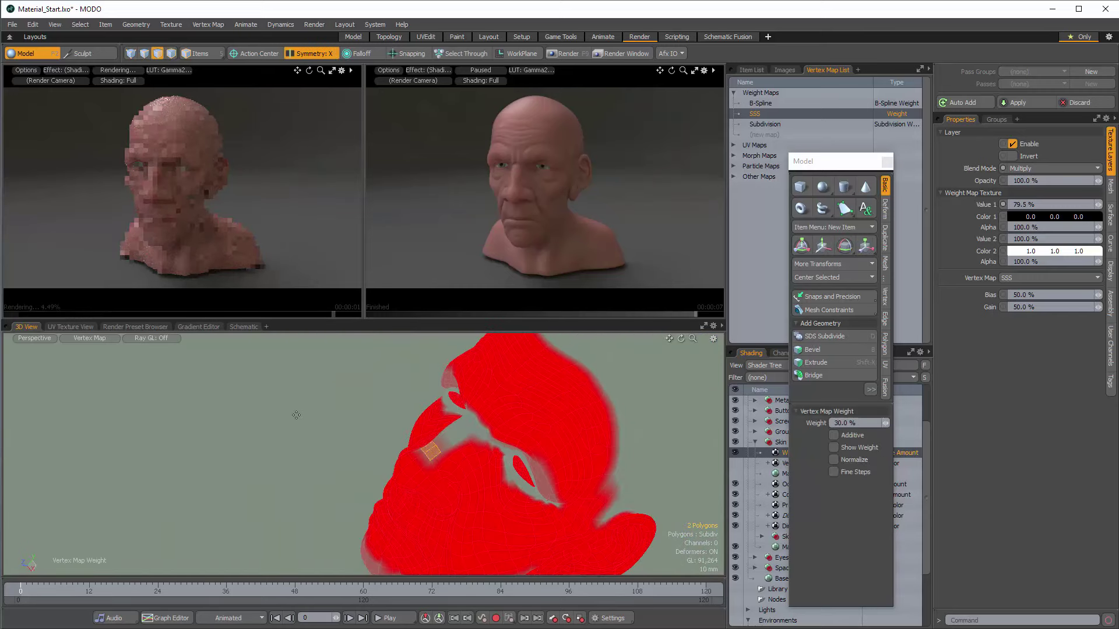
key("q")
left_click(311, 409)
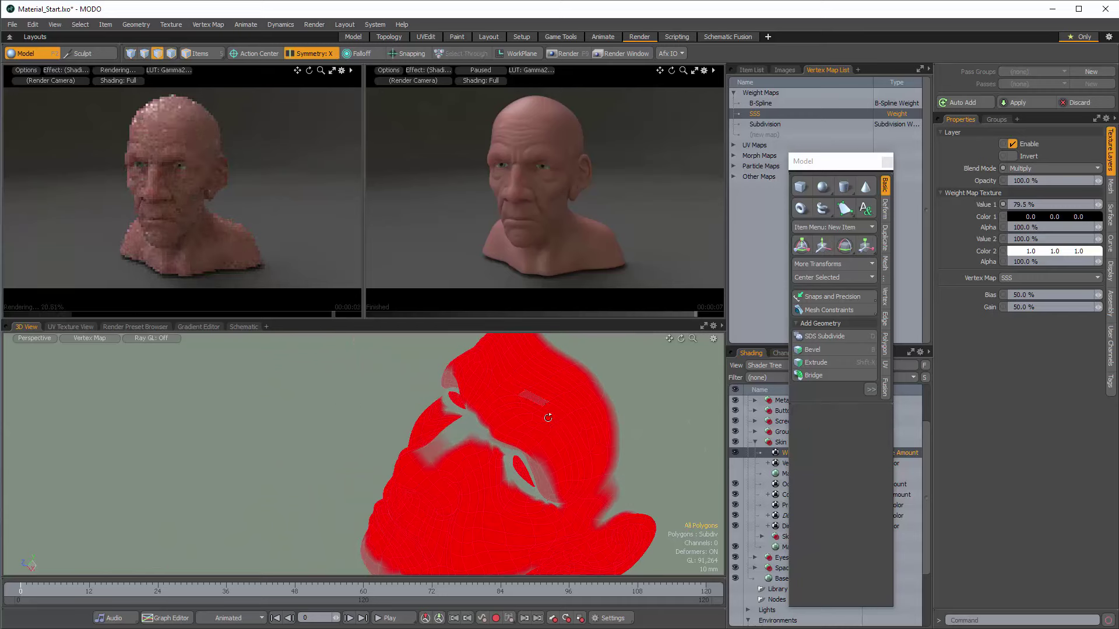
Select the band of scalp polygons along the forehead's weight edge, from the crown down toward the ear
left_click_drag(534, 399, 458, 458, "alt")
left_click_drag(405, 430, 360, 411, "alt")
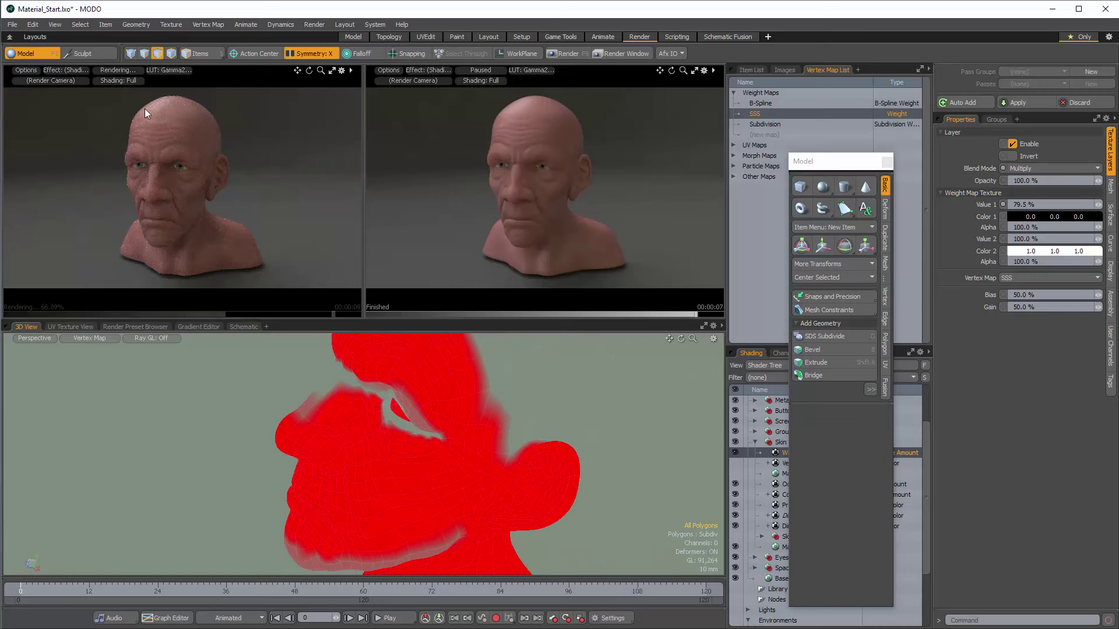
mouse_move(504, 422)
left_mouse_down("alt")
mouse_move(402, 453)
mouse_move(443, 484)
mouse_move(466, 463)
mouse_move(407, 370)
mouse_move(533, 481)
left_mouse_up("alt")
left_click_drag(473, 484, 405, 424, "shift")
left_click(410, 410, "ctrl")
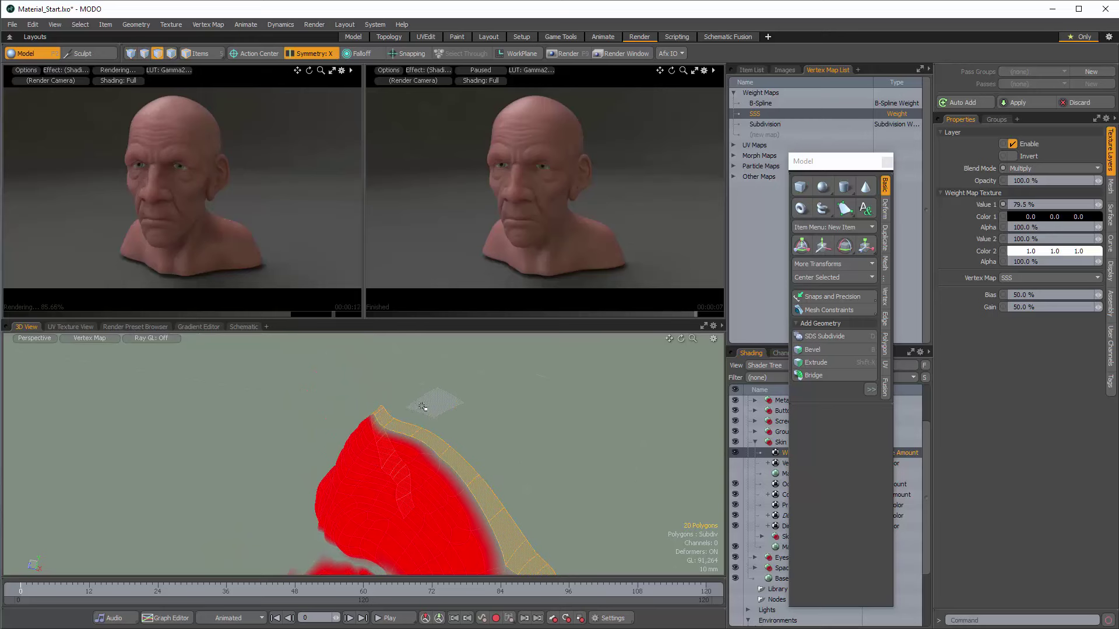
Apply a 70% SSS weight to the selected scalp band with Vertex Map Weight and reduce it to 40%
key("shift+w")
left_click_drag(893, 424, 889, 422)
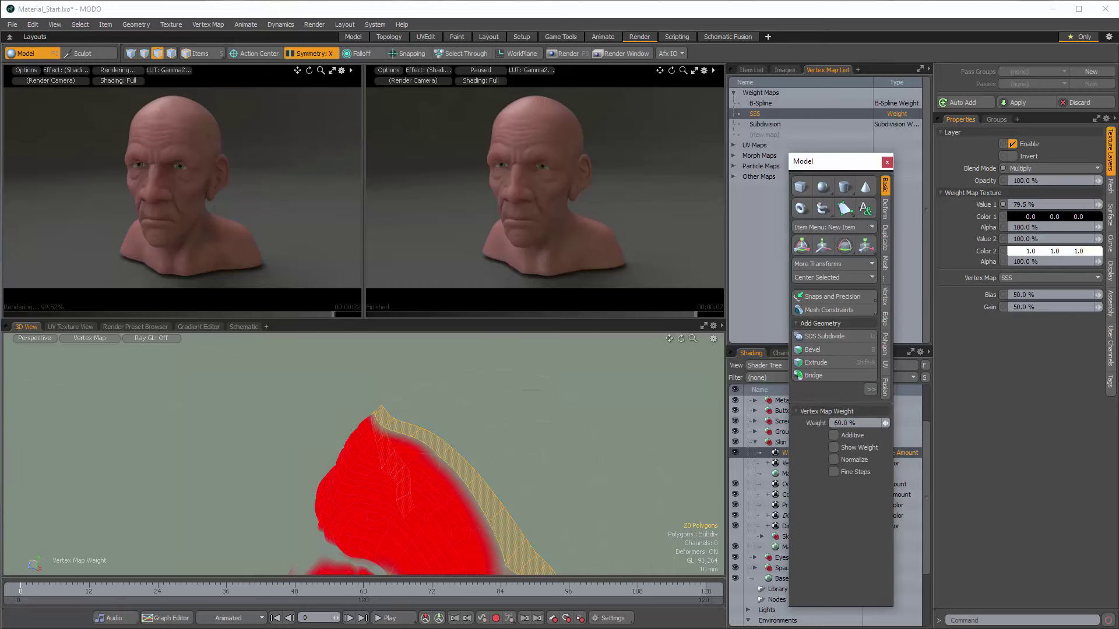
left_click(527, 450)
left_click_drag(528, 451, 477, 412, "alt")
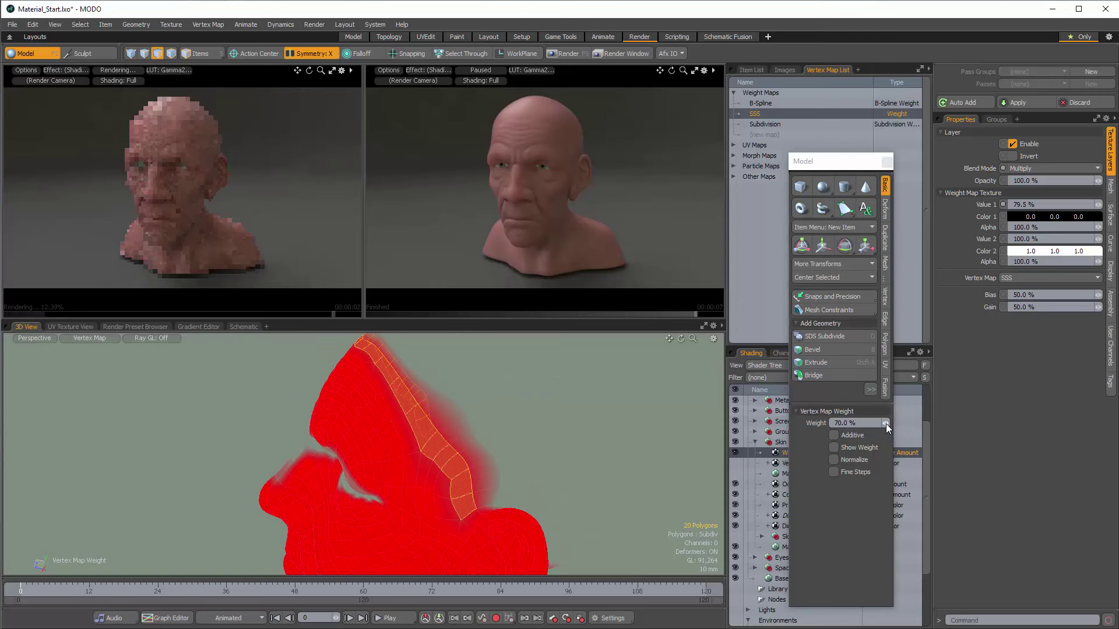
left_click_drag(886, 424, 876, 424)
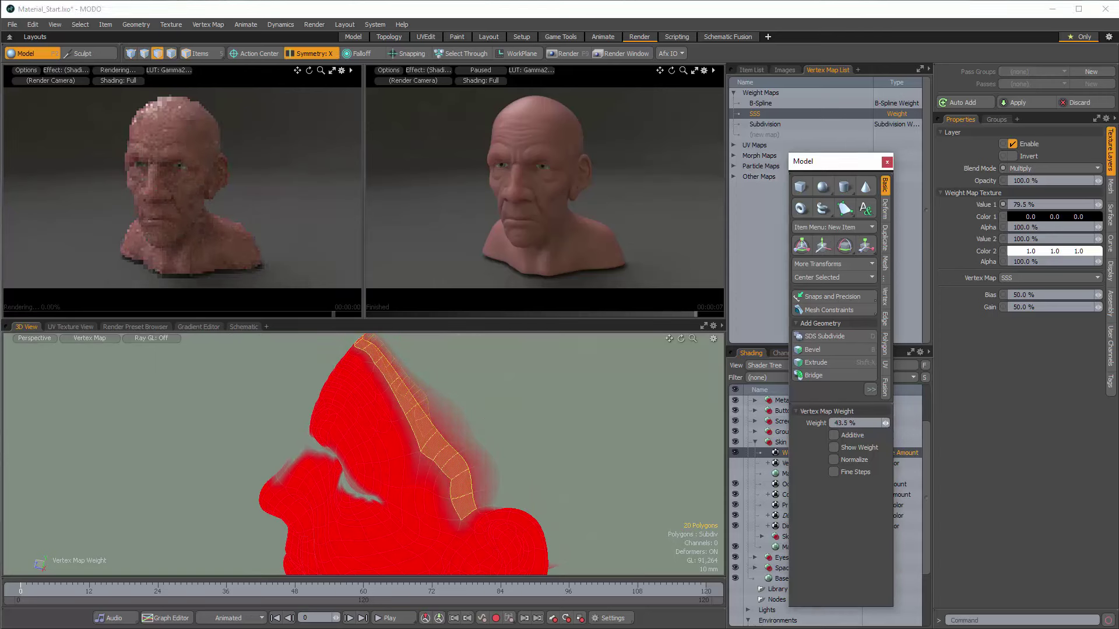
left_click_drag(524, 424, 521, 425)
left_click_drag(555, 461, 595, 456, "alt")
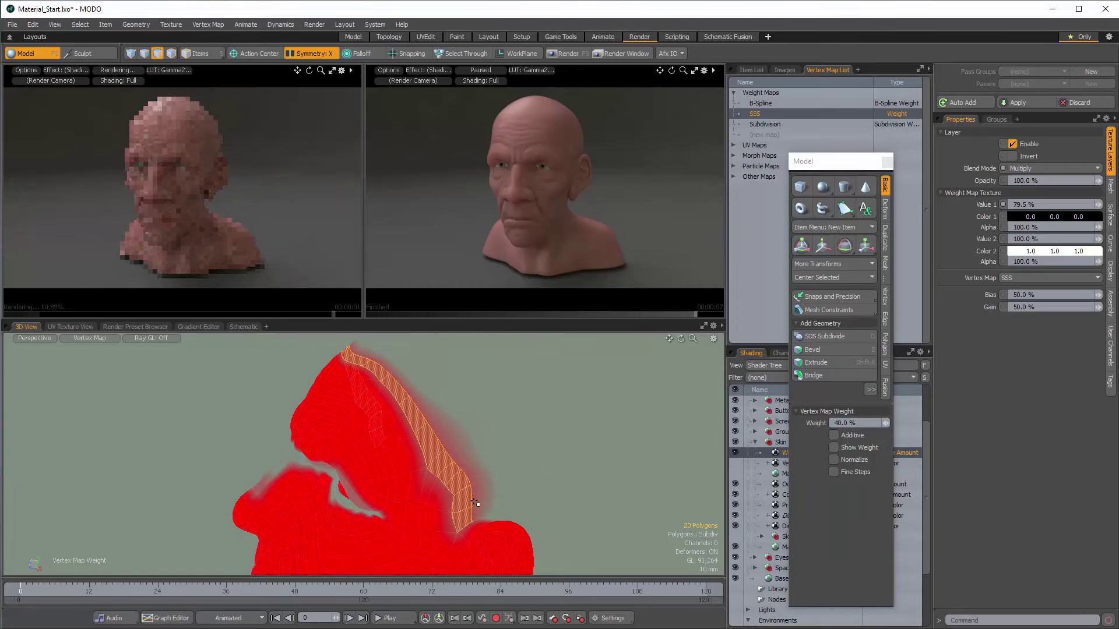
Select the adjacent polygon band farther back on the scalp and lower its SSS weight to 14.5% with Vertex Map Weight
key("q")
mouse_move(486, 514)
left_mouse_down()
mouse_move(450, 434)
mouse_move(415, 396)
mouse_move(450, 452)
mouse_move(426, 429)
left_mouse_up()
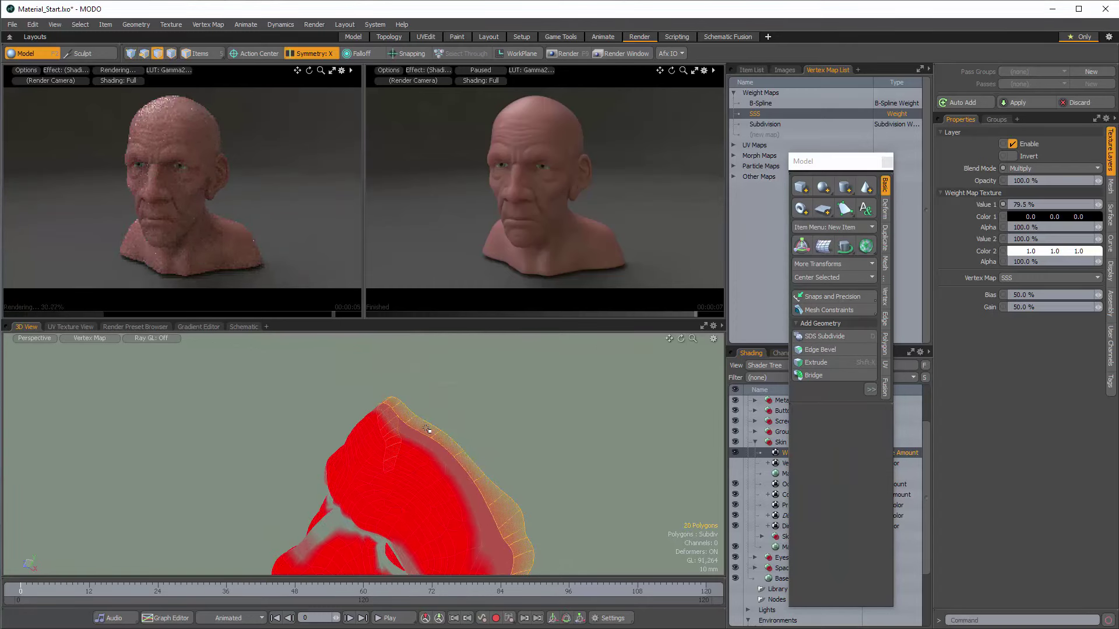
key("shift+w")
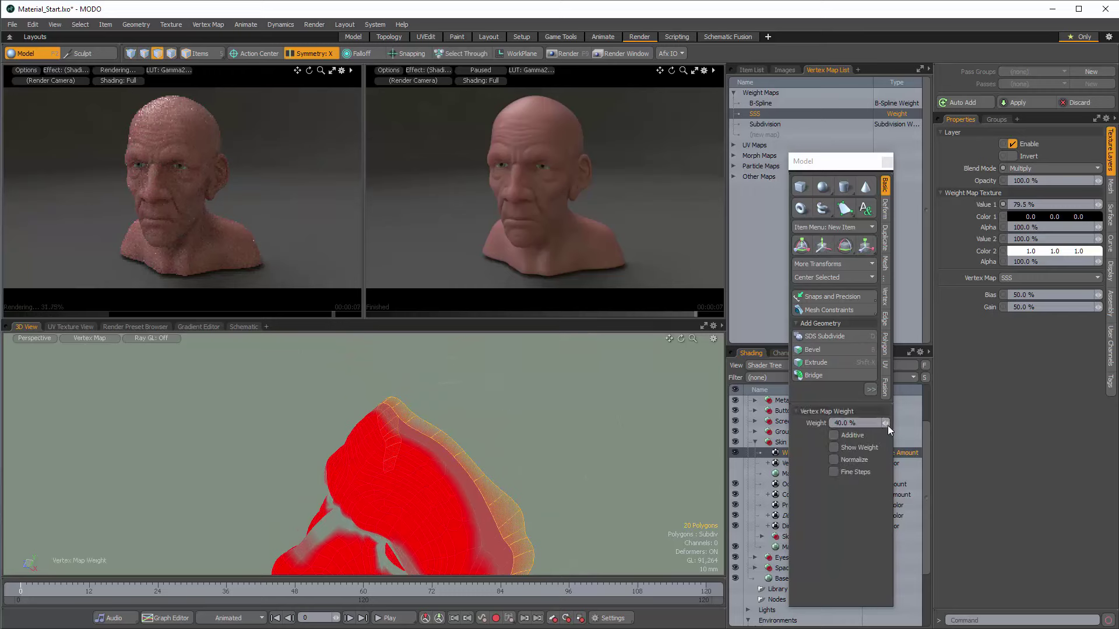
mouse_move(886, 424)
left_mouse_down()
mouse_move(871, 424)
mouse_move(880, 424)
left_mouse_up()
mouse_move(548, 436)
left_mouse_down("ctrl+alt")
mouse_move(548, 449)
mouse_move(566, 438)
left_mouse_up("ctrl+alt")
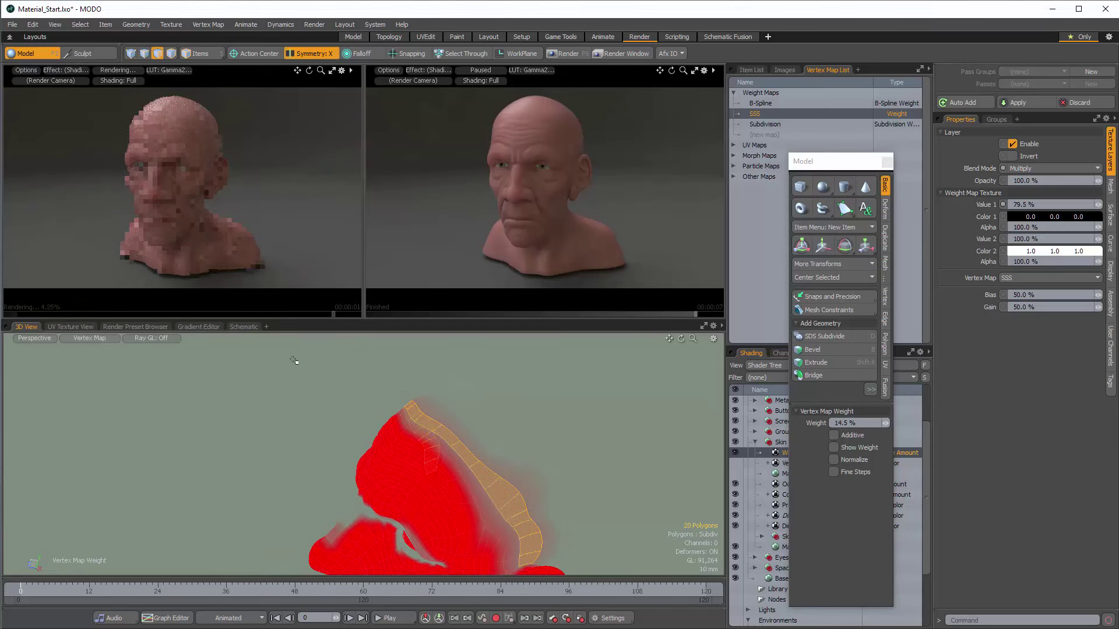
Clear the polygon selection, inspect the softened scalp falloff and close the floating modeling tools
left_click(141, 63)
left_click(141, 63)
left_click_drag(473, 482, 436, 380, "alt")
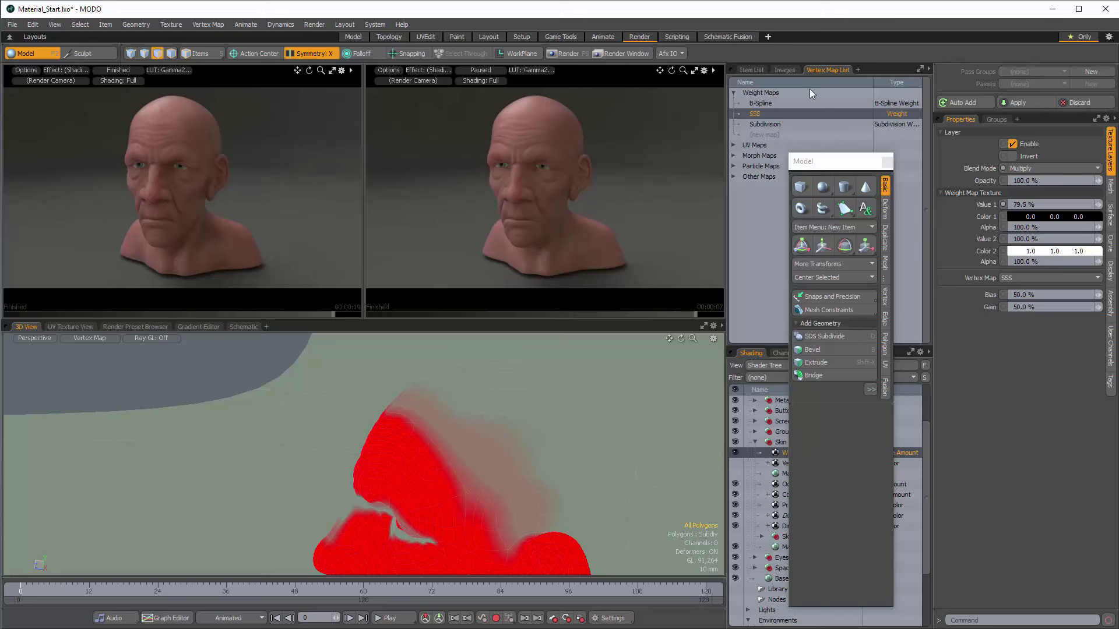
left_click(886, 163)
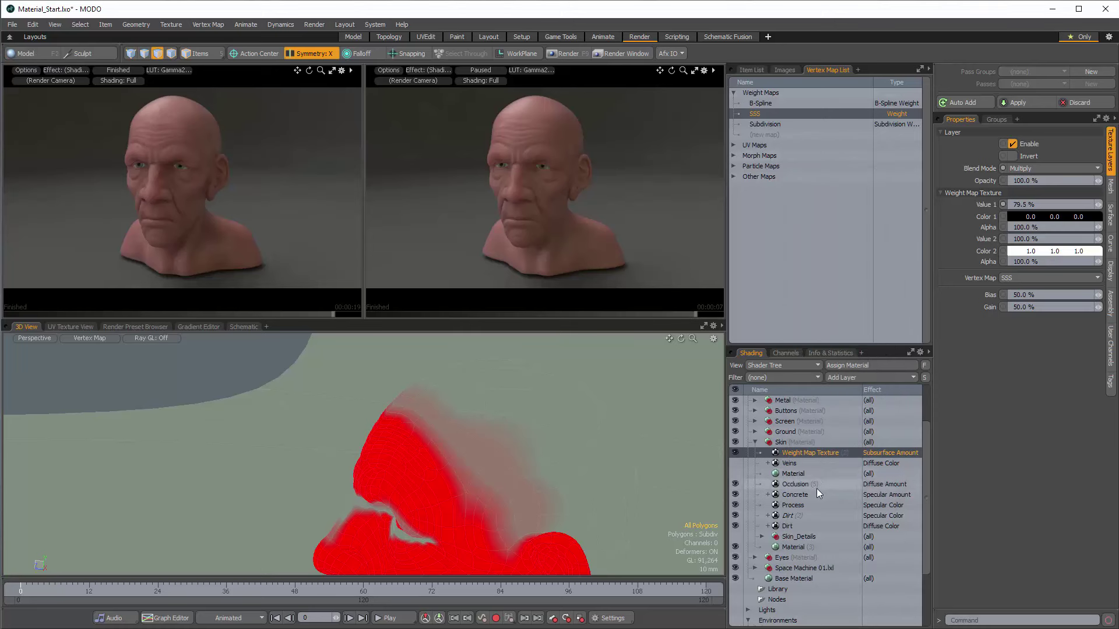